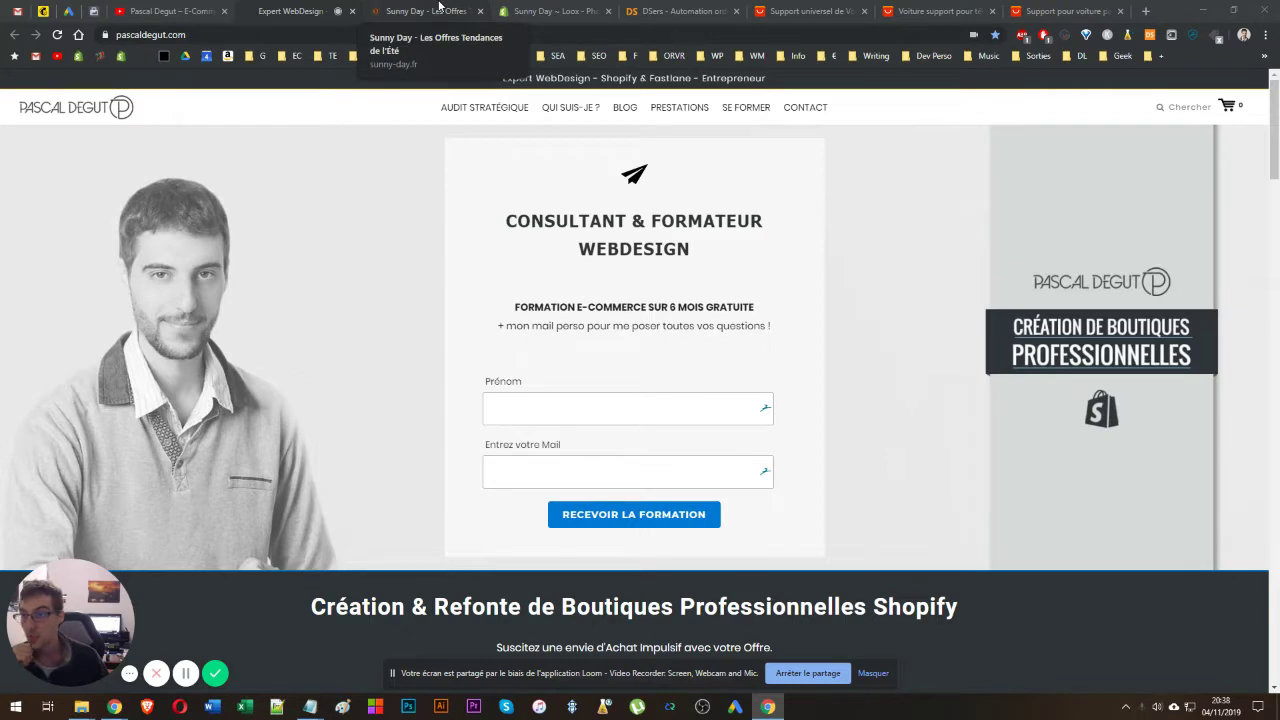
- Open the Sunny Day store's "Support téléphone cuir" product page and look through its description, characteristics and customer reviews
{"action": "left_click", "coordinate": [439, 7]}
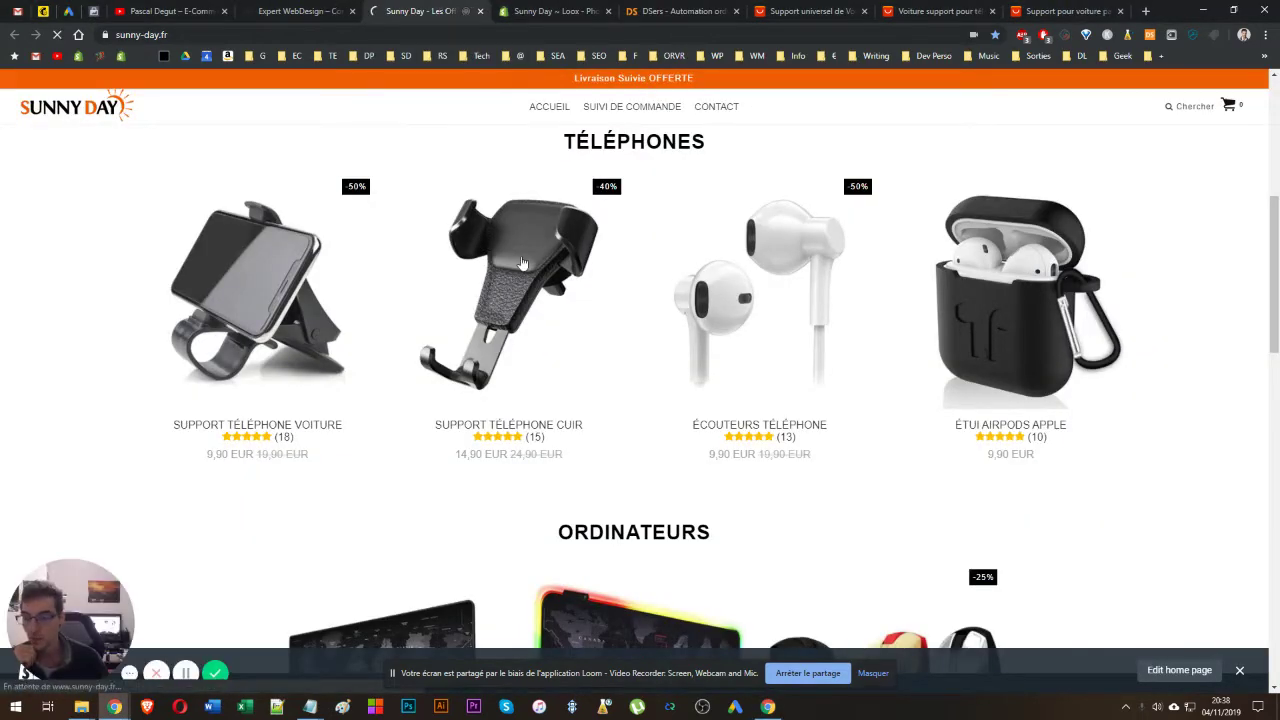
{"action": "left_click", "coordinate": [521, 263]}
{"action": "scroll", "coordinate": [440, 305], "scroll_direction": "down", "scroll_amount": 8}
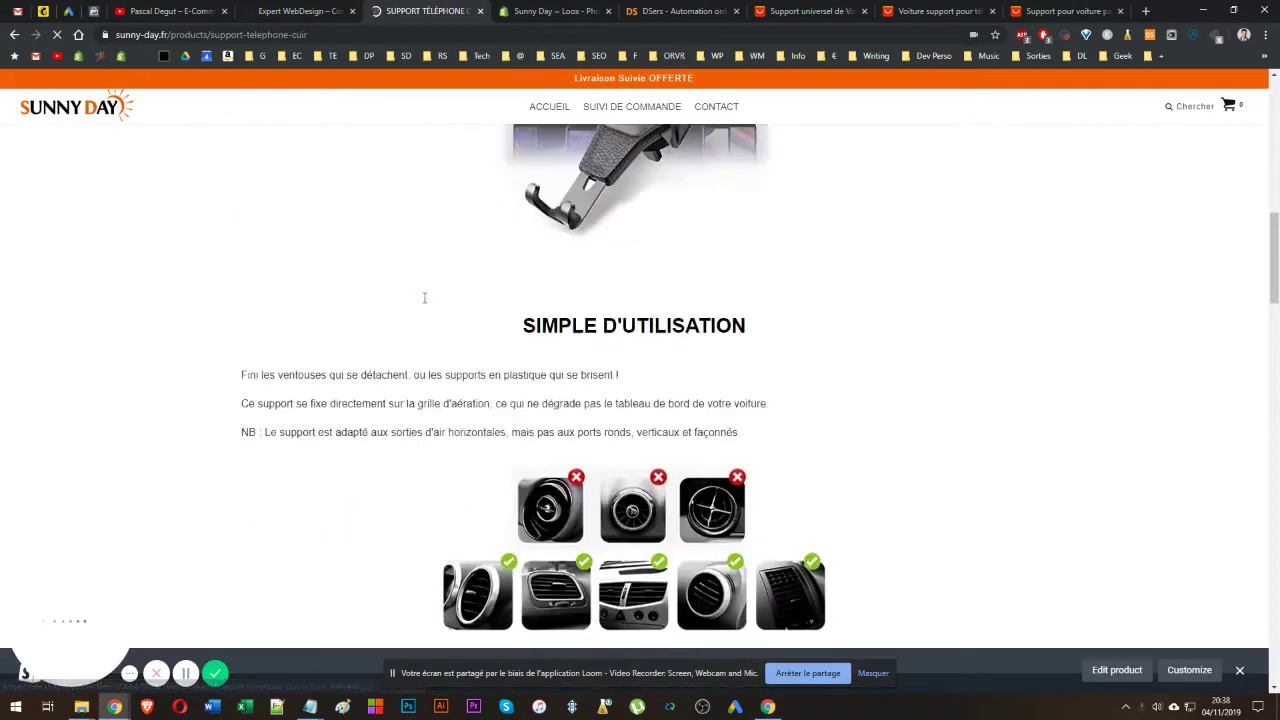
{"action": "scroll", "coordinate": [424, 297], "scroll_direction": "down", "scroll_amount": 15}
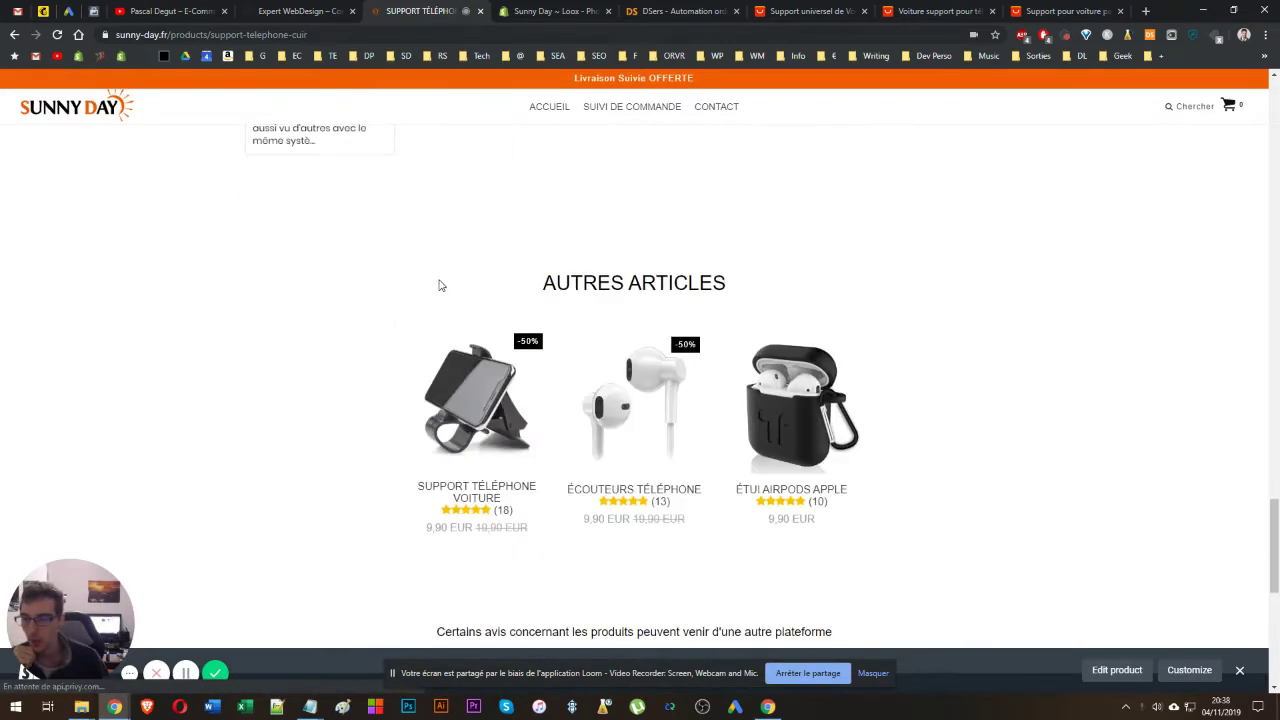
{"action": "scroll", "coordinate": [438, 285], "scroll_direction": "up", "scroll_amount": 10}
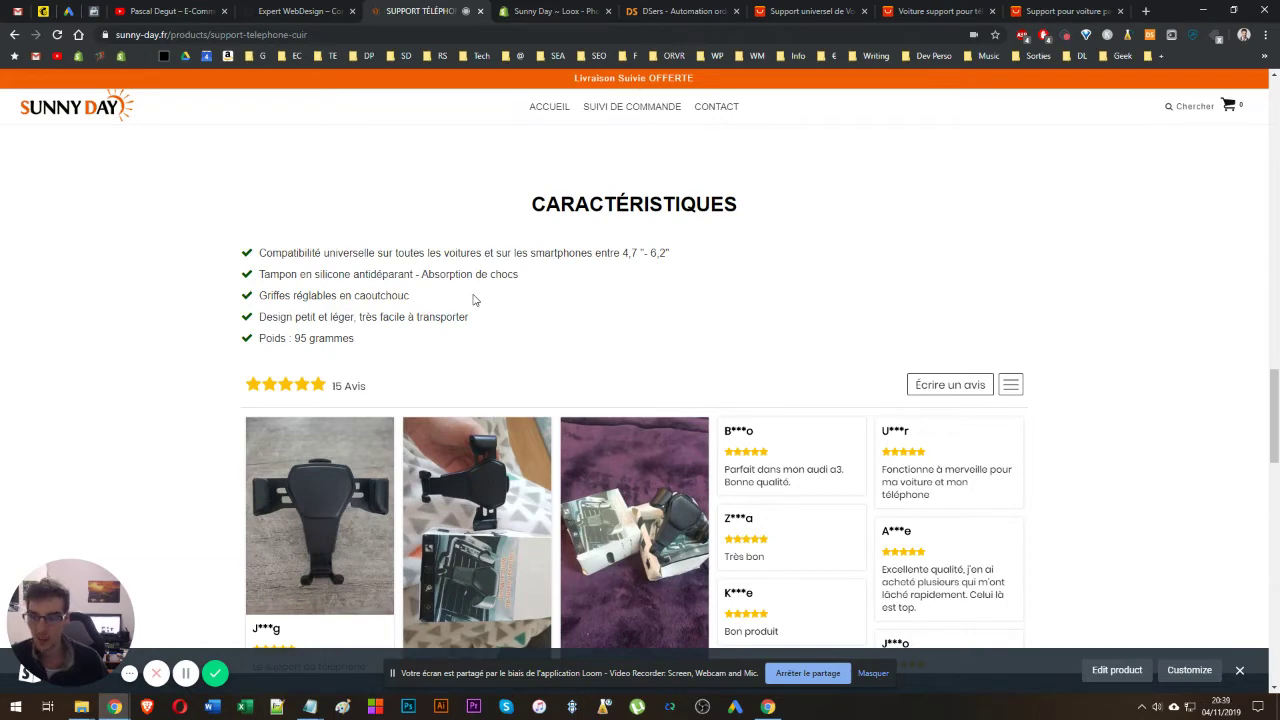
- Switch to the Loox app in the Shopify admin and examine the dashboard's review overview, sales and email usage
{"action": "left_click", "coordinate": [545, 11]}
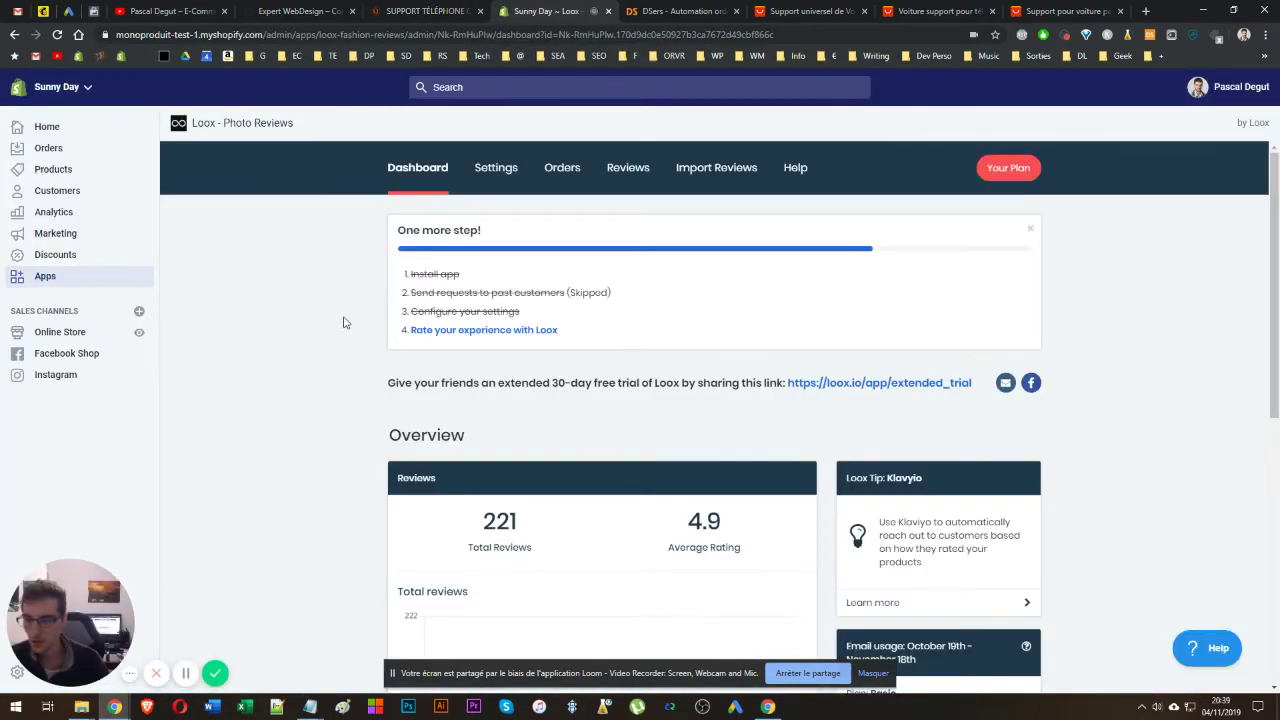
{"action": "scroll", "coordinate": [285, 321], "scroll_direction": "down", "scroll_amount": 1}
{"action": "scroll", "coordinate": [286, 325], "scroll_direction": "down", "scroll_amount": 5}
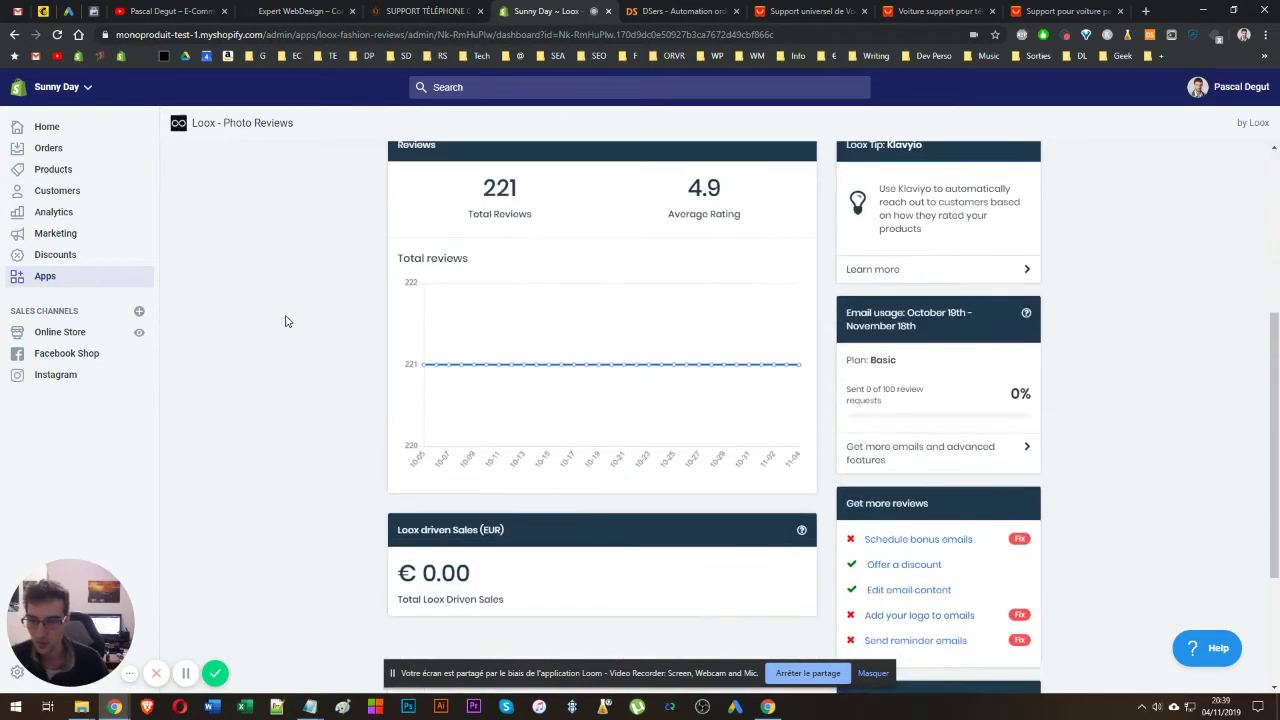
{"action": "key", "text": "F5"}
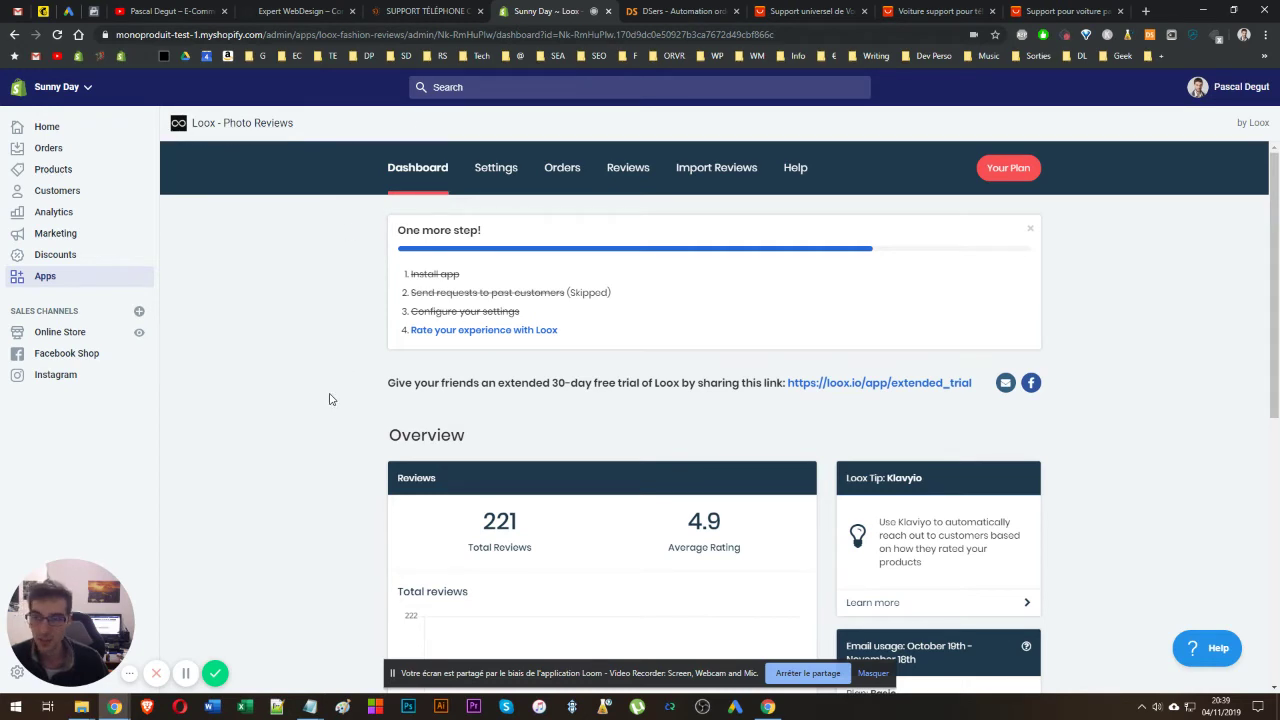
{"action": "scroll", "coordinate": [470, 330], "scroll_direction": "down", "scroll_amount": 2}
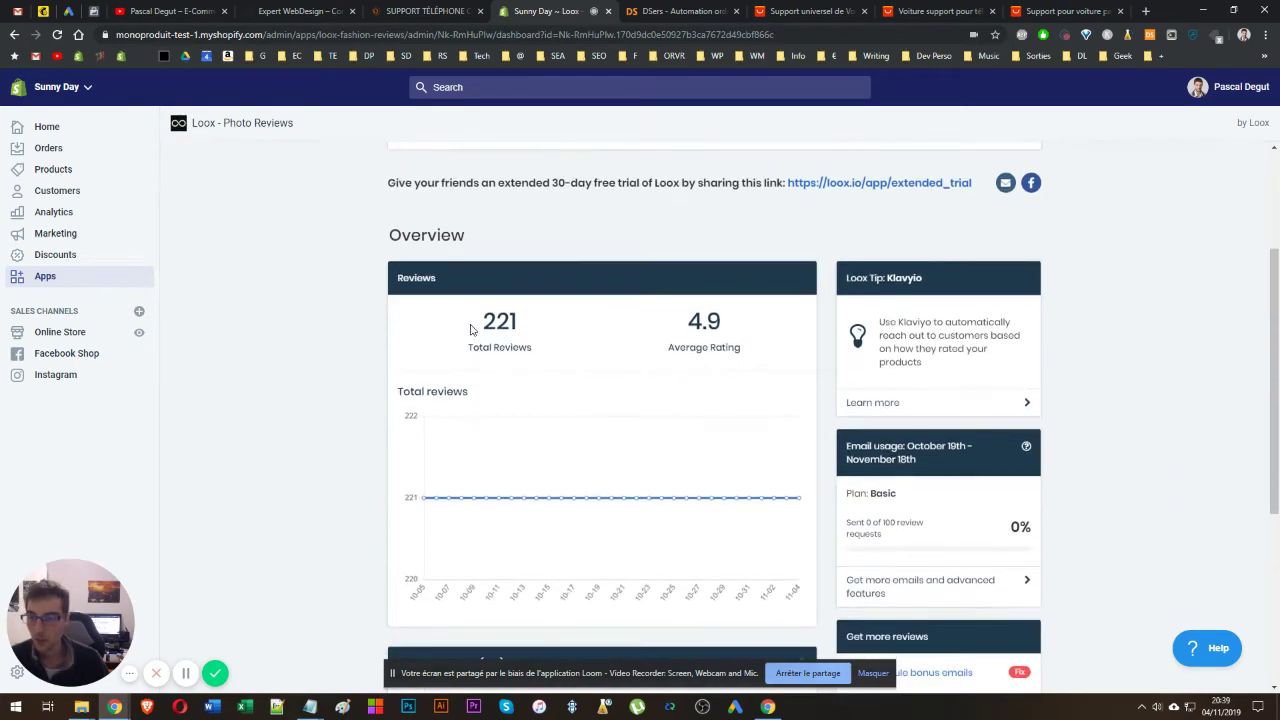
{"action": "scroll", "coordinate": [634, 363], "scroll_direction": "down", "scroll_amount": 4}
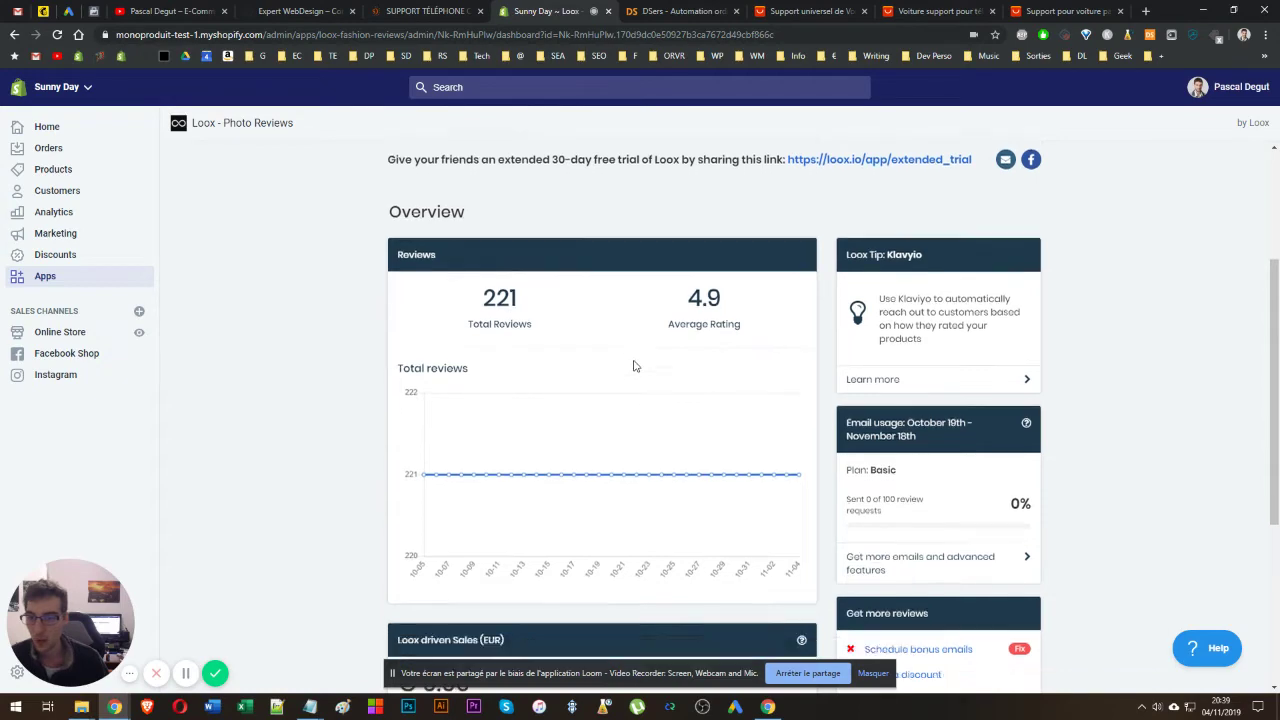
{"action": "scroll", "coordinate": [445, 370], "scroll_direction": "up", "scroll_amount": 7}
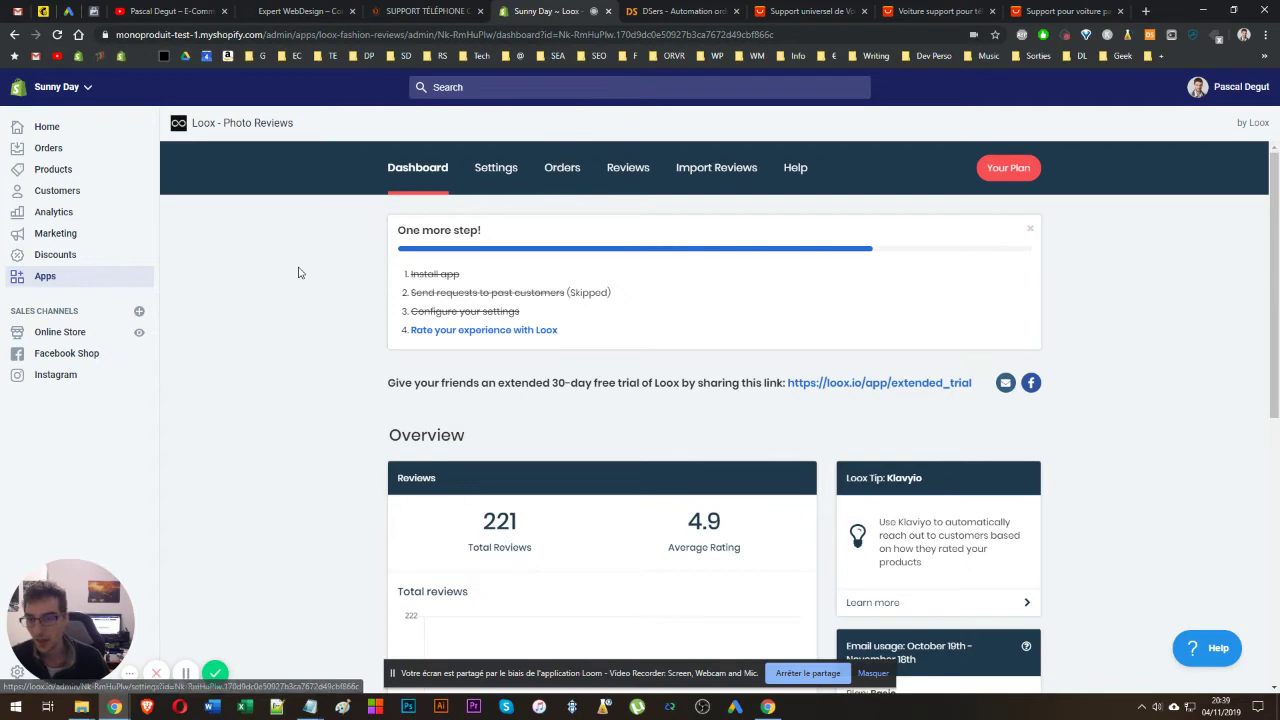
{"action": "scroll", "coordinate": [298, 280], "scroll_direction": "down", "scroll_amount": 3}
{"action": "scroll", "coordinate": [298, 285], "scroll_direction": "up", "scroll_amount": 3}
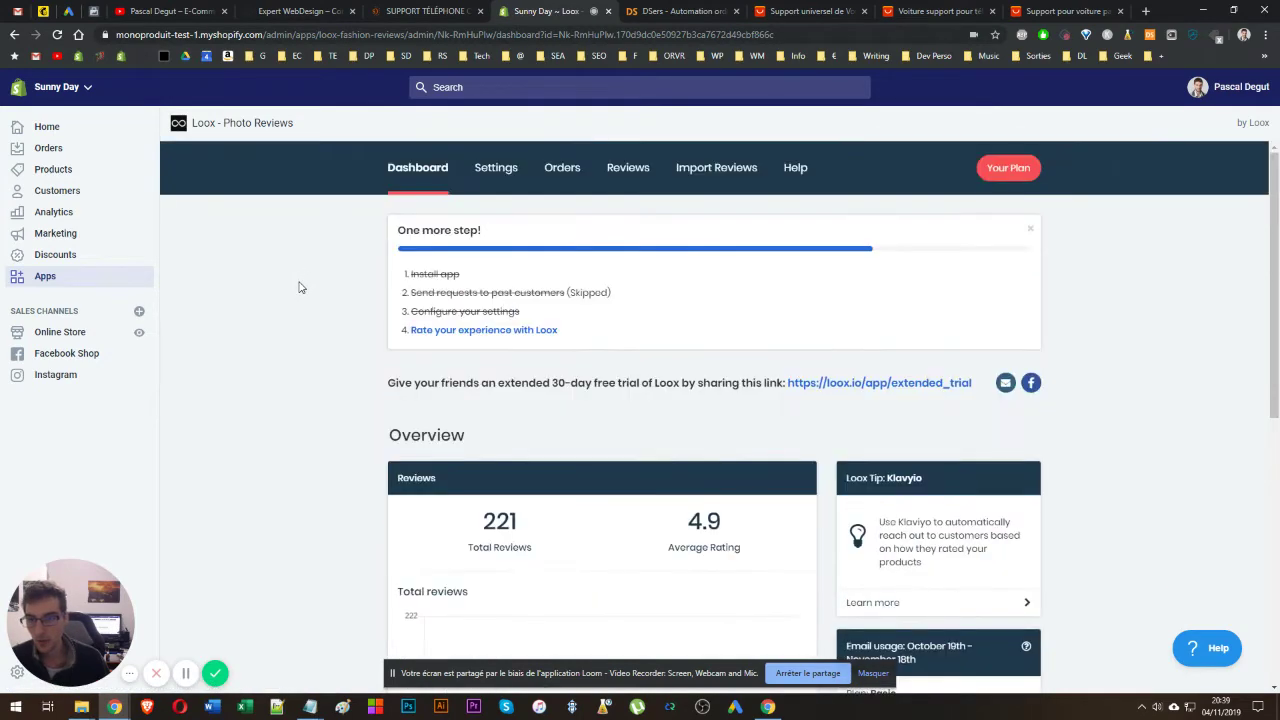
- Browse the article categories in the Loox help knowledge base
{"action": "left_click", "coordinate": [797, 170]}
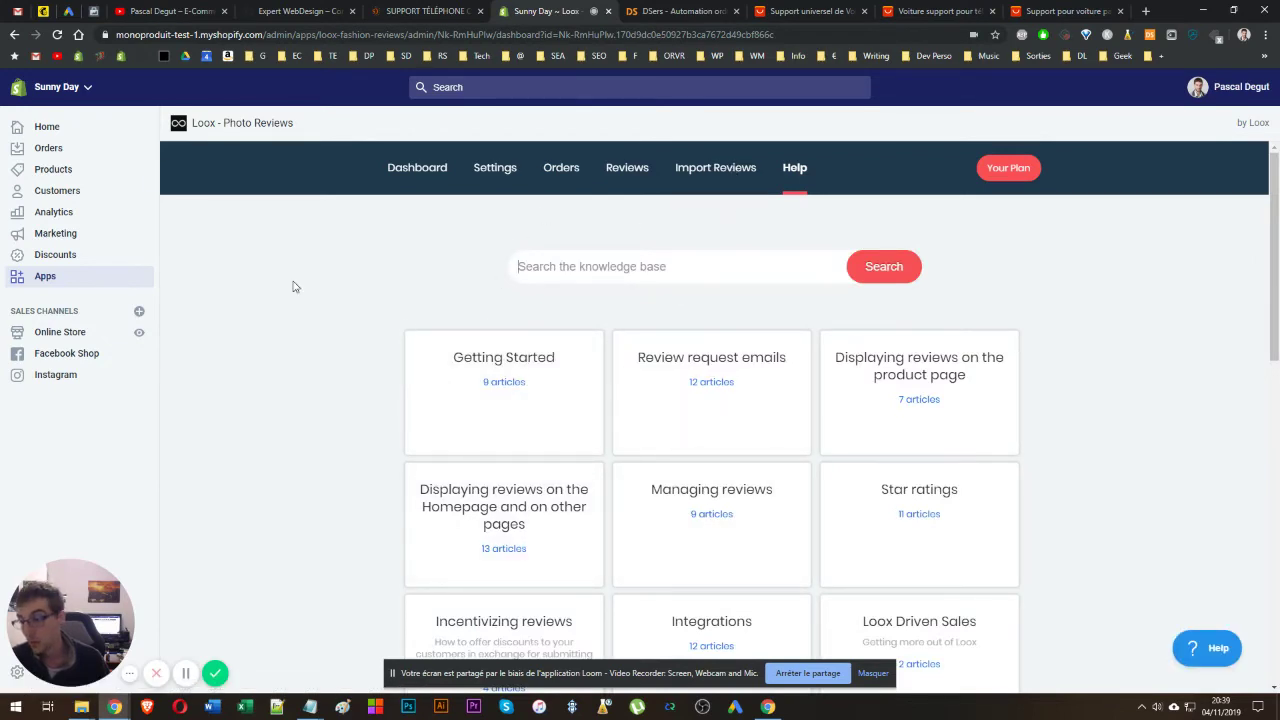
{"action": "scroll", "coordinate": [300, 433], "scroll_direction": "down", "scroll_amount": 3}
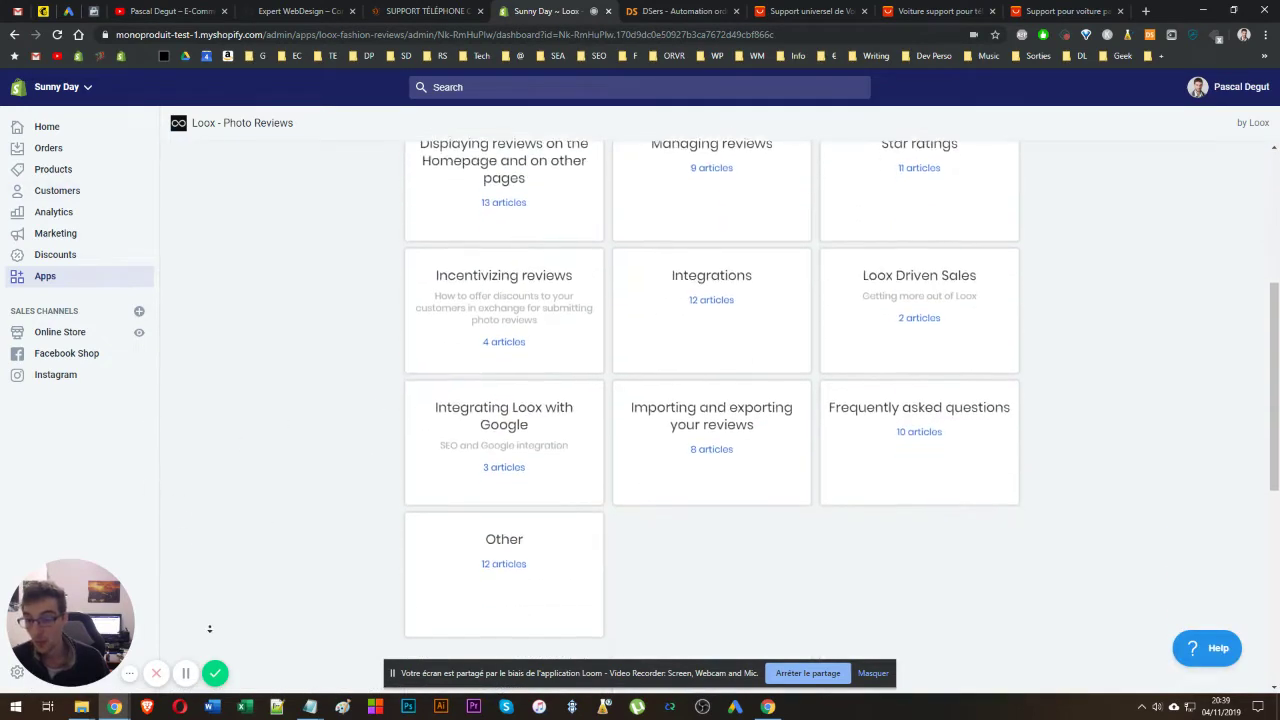
{"action": "scroll", "coordinate": [309, 184], "scroll_direction": "up", "scroll_amount": 3}
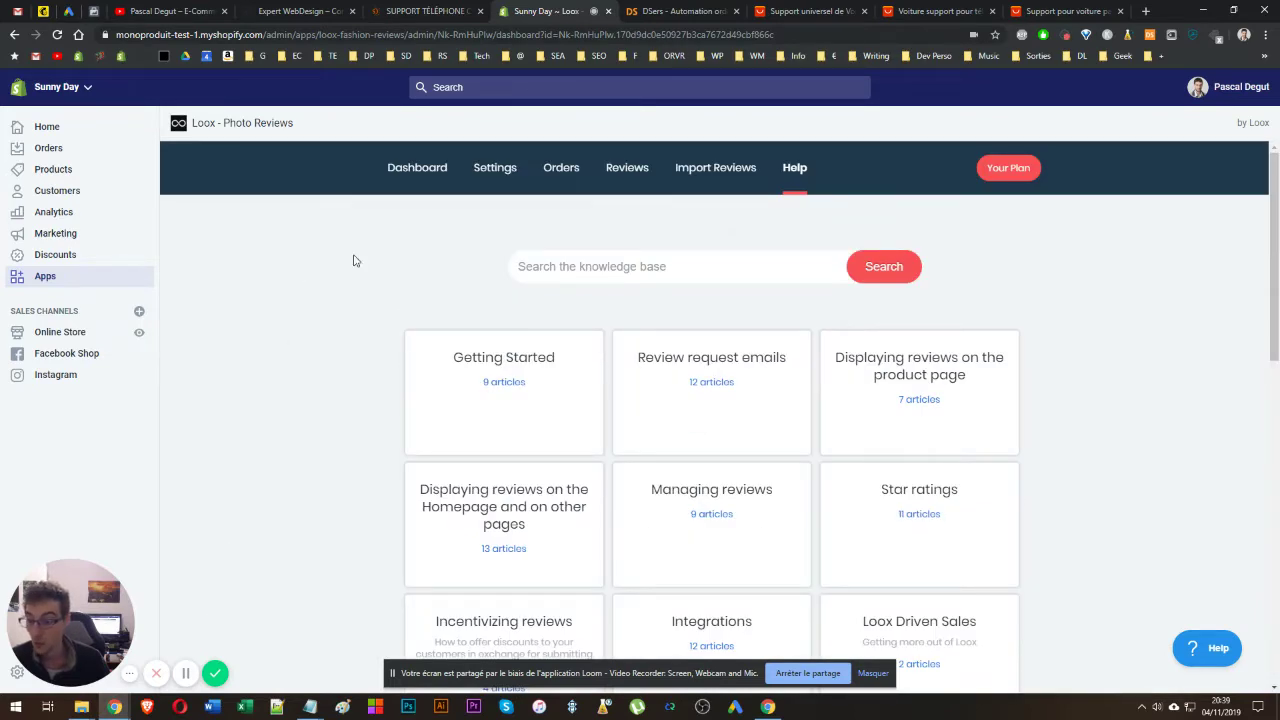
- Return to the Loox dashboard and read the setup checklist
{"action": "left_click", "coordinate": [428, 172]}
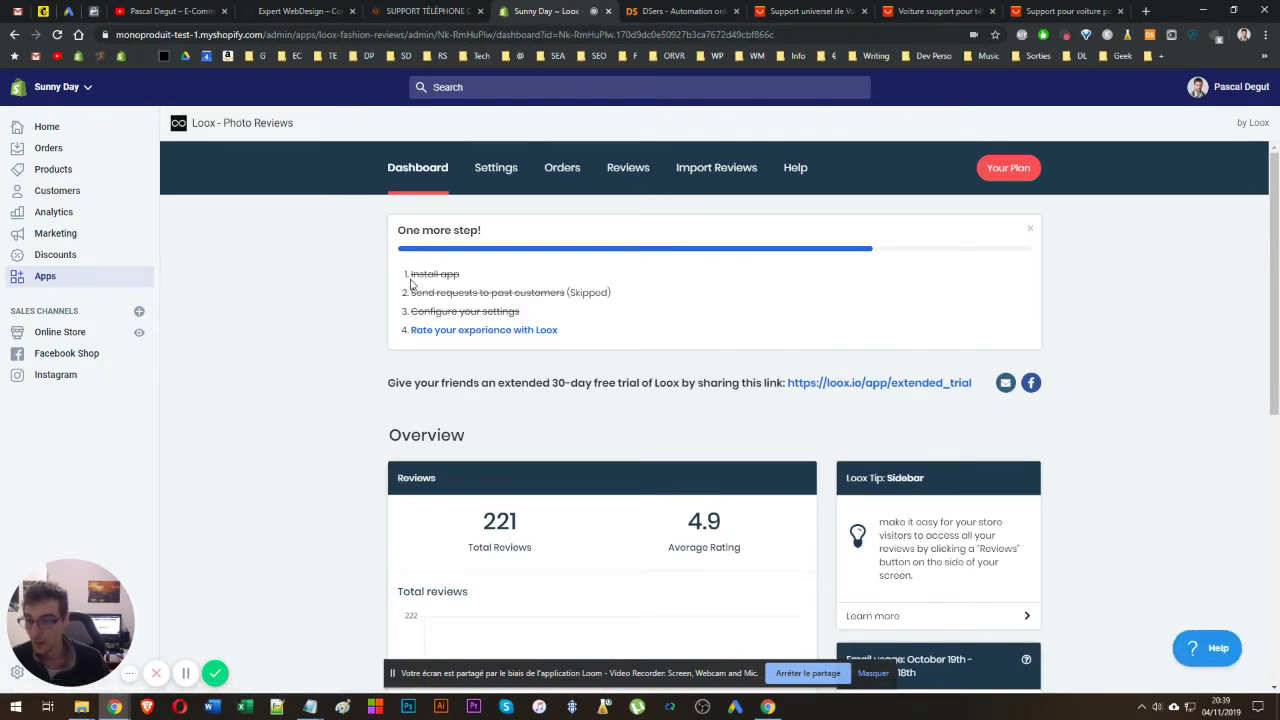
{"action": "left_click_drag", "start_coordinate": [410, 283], "coordinate": [572, 308]}
{"action": "left_click", "coordinate": [572, 311]}
{"action": "scroll", "coordinate": [506, 254], "scroll_direction": "down", "scroll_amount": 4}
{"action": "scroll", "coordinate": [506, 282], "scroll_direction": "up", "scroll_amount": 4}
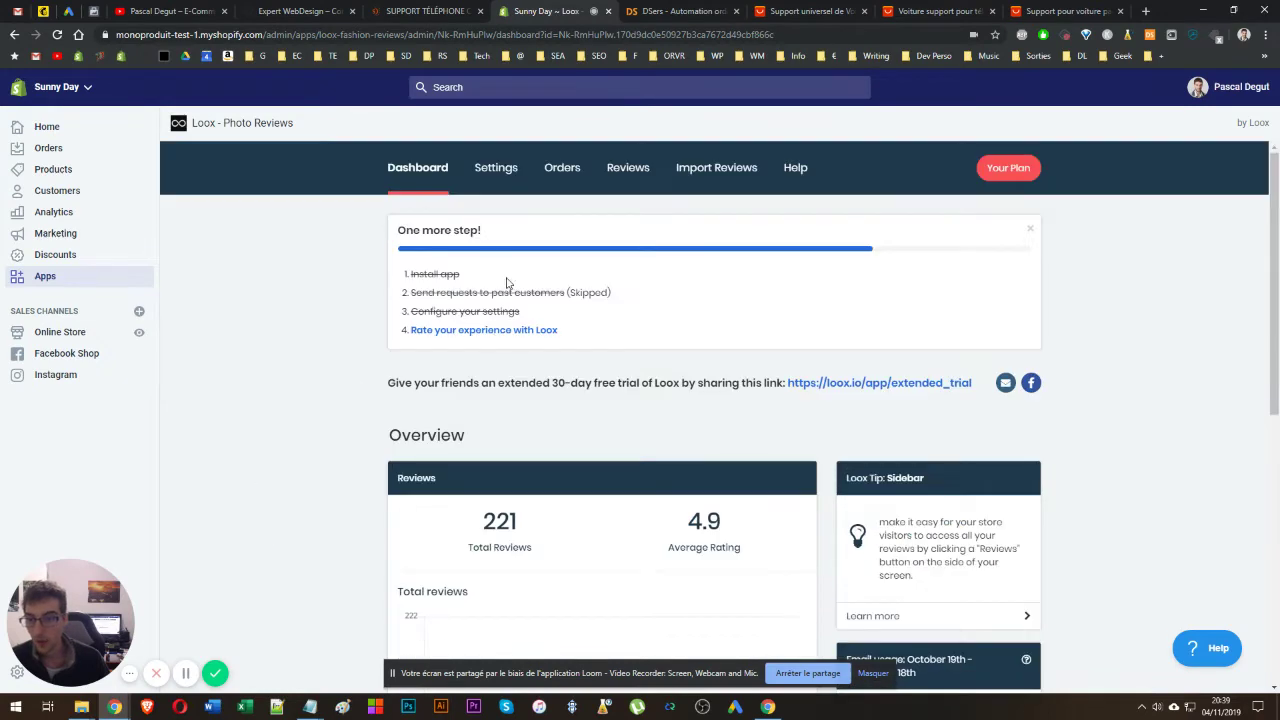
- Open the Loox settings and check the available options for auto-publishing new reviews
{"action": "left_click", "coordinate": [487, 185]}
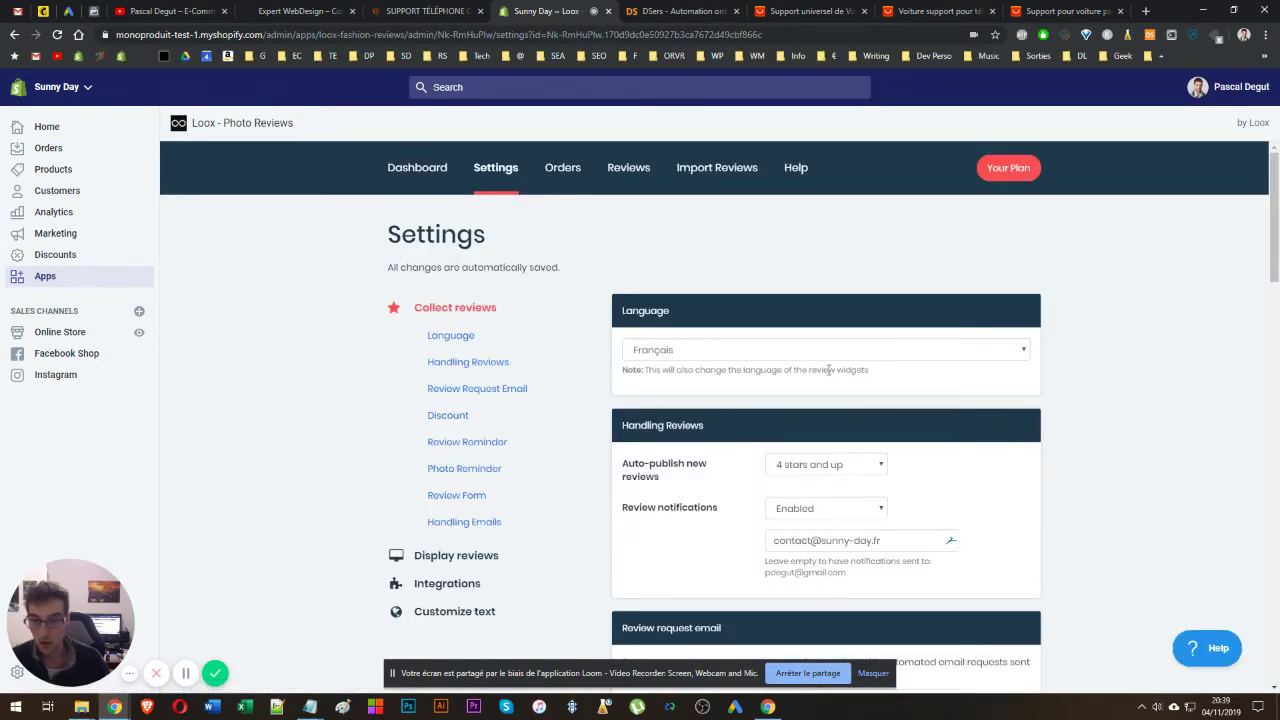
{"action": "left_click", "coordinate": [820, 466]}
{"action": "left_click", "coordinate": [820, 473]}
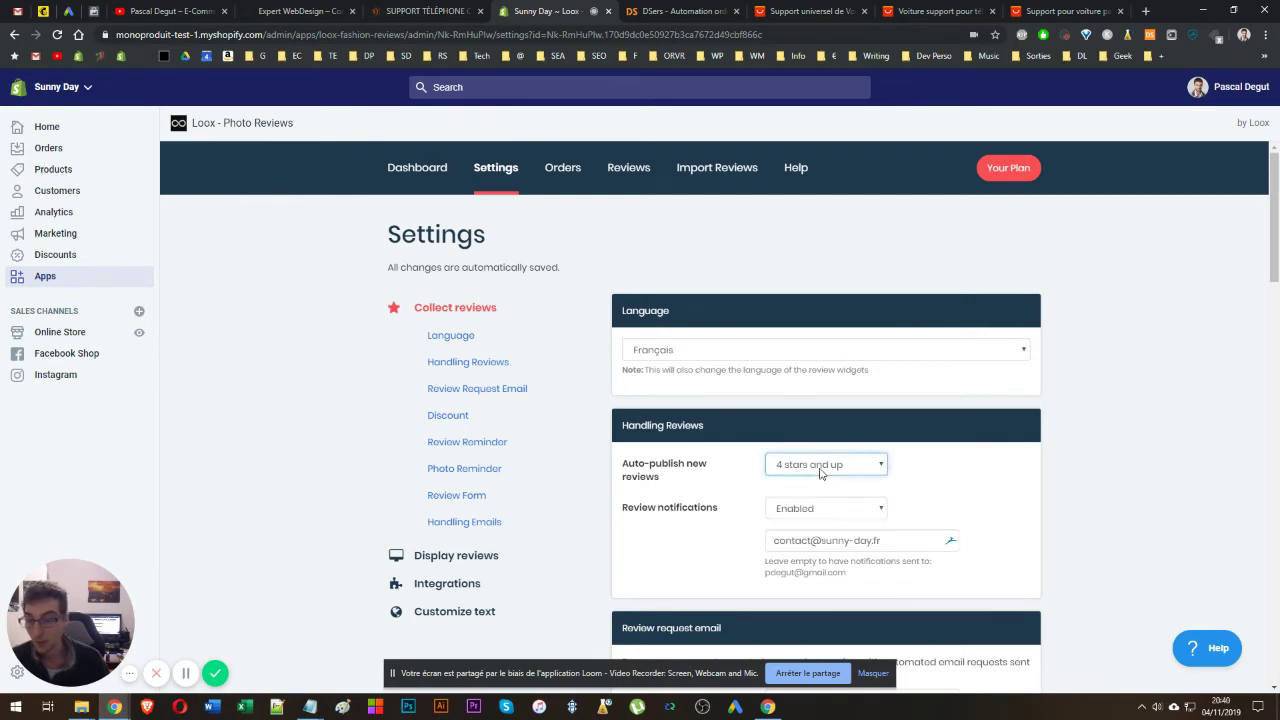
{"action": "left_click", "coordinate": [820, 466]}
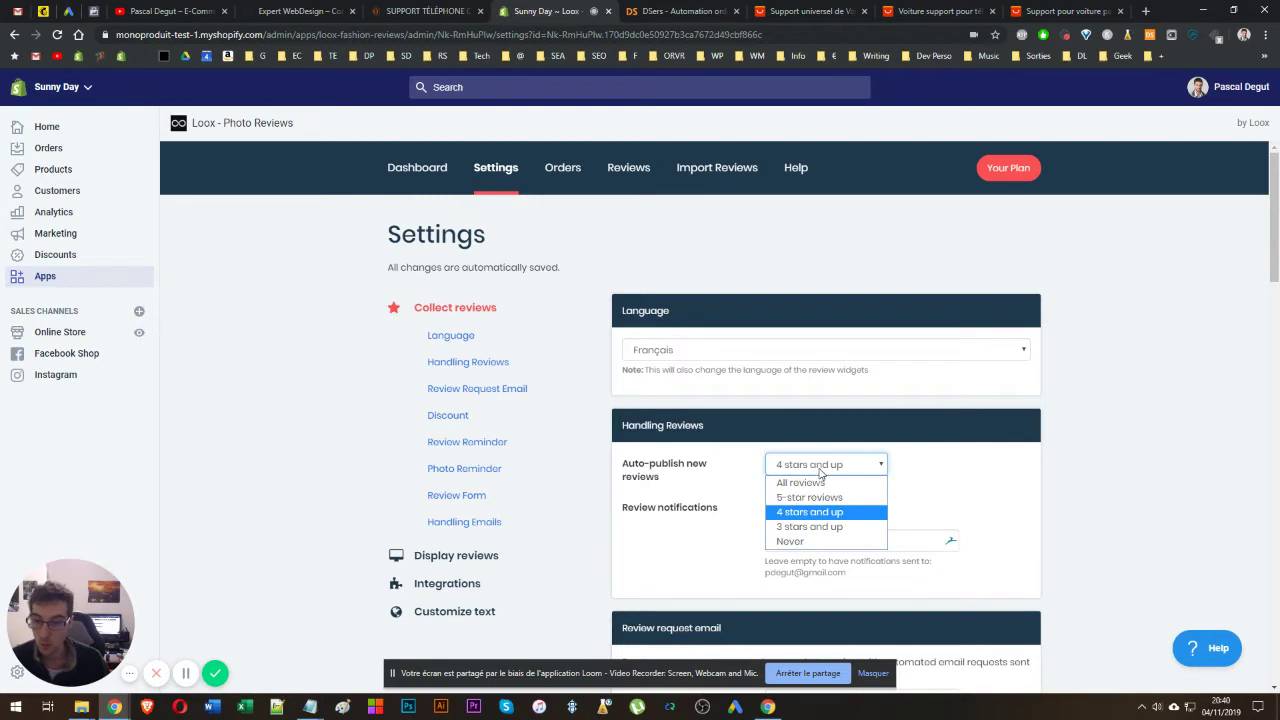
{"action": "left_click", "coordinate": [820, 473]}
- Read the review request email section's introduction and check which events can trigger the email
{"action": "scroll", "coordinate": [865, 390], "scroll_direction": "down", "scroll_amount": 3}
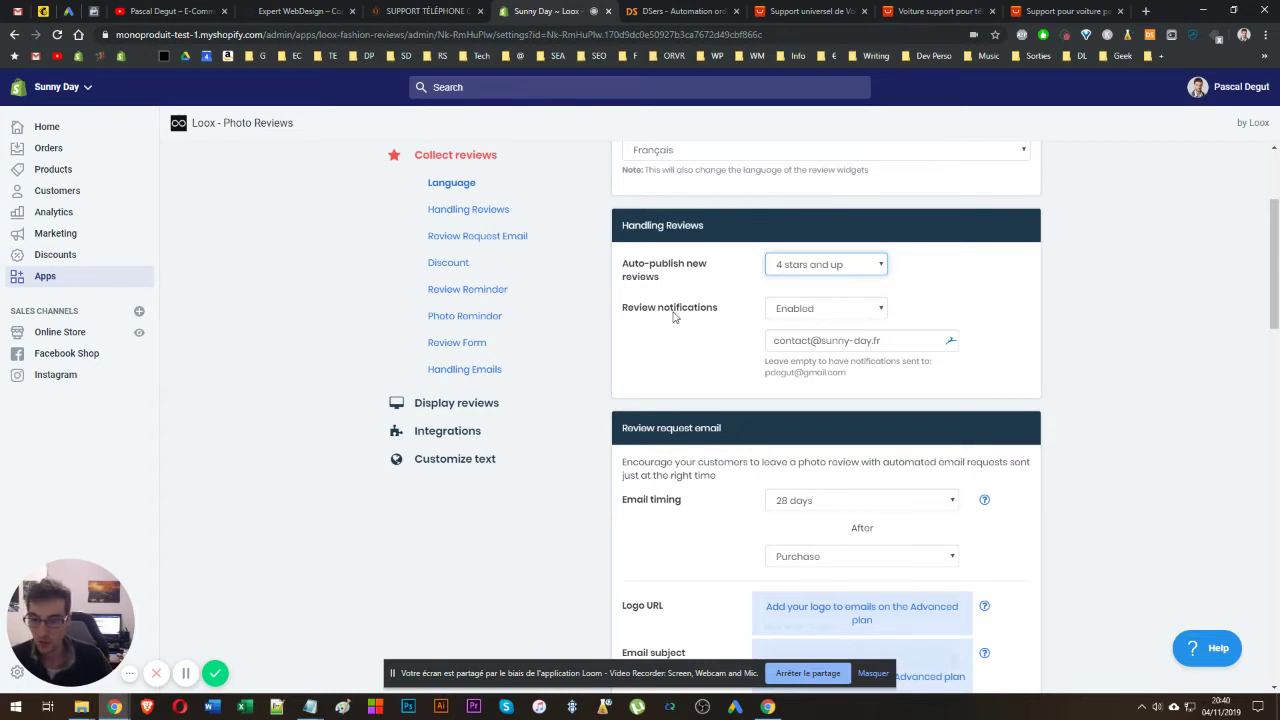
{"action": "scroll", "coordinate": [674, 316], "scroll_direction": "down", "scroll_amount": 2}
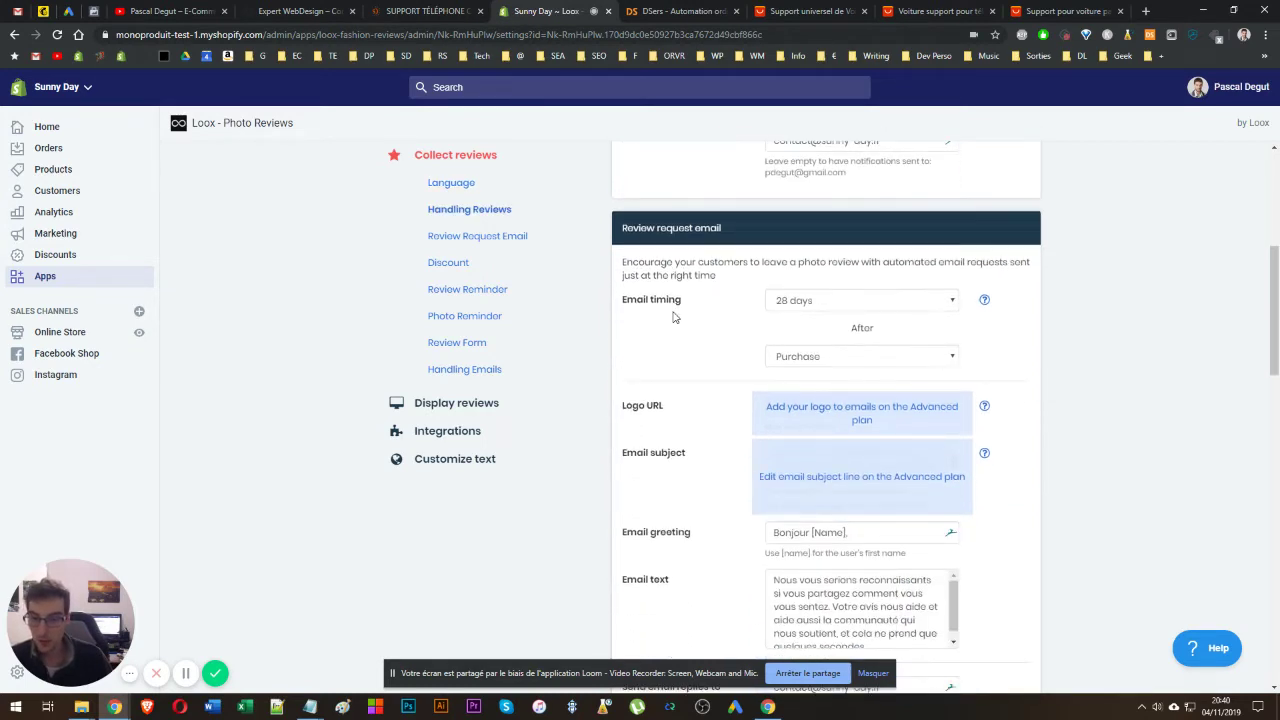
{"action": "left_click_drag", "start_coordinate": [623, 261], "coordinate": [925, 296]}
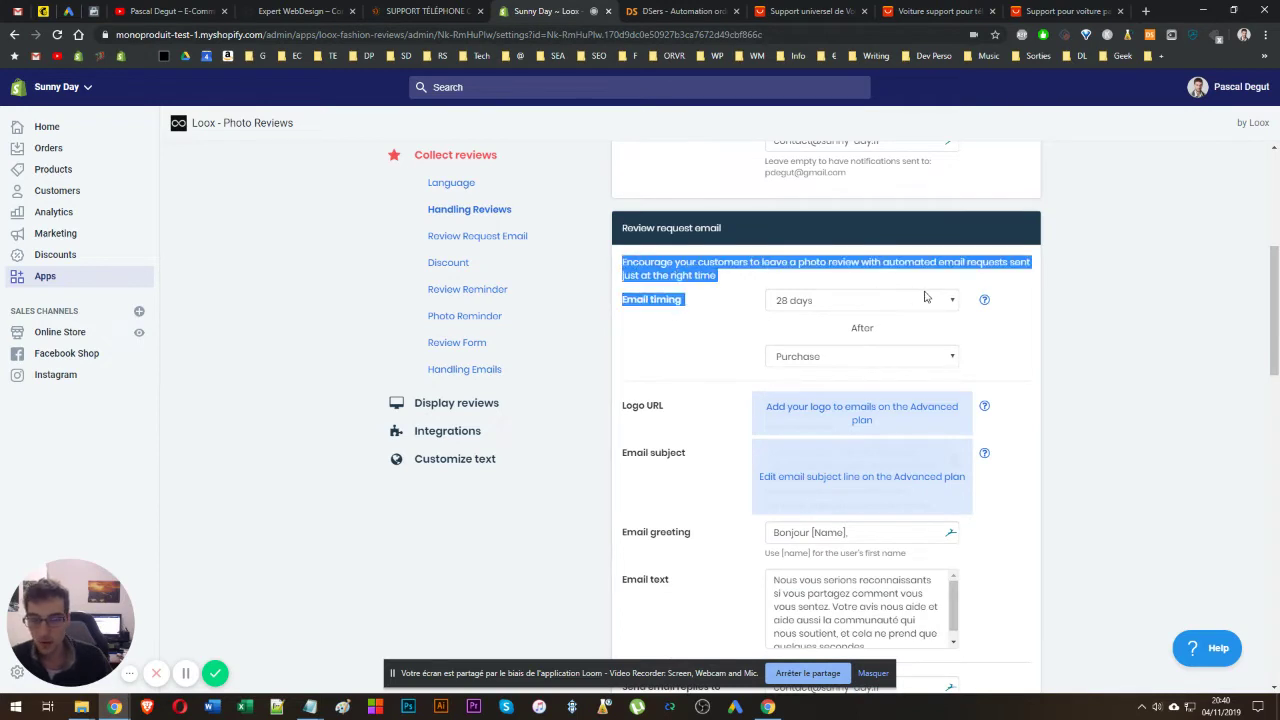
{"action": "left_click", "coordinate": [845, 303]}
{"action": "left_click", "coordinate": [843, 306]}
{"action": "left_click", "coordinate": [820, 357]}
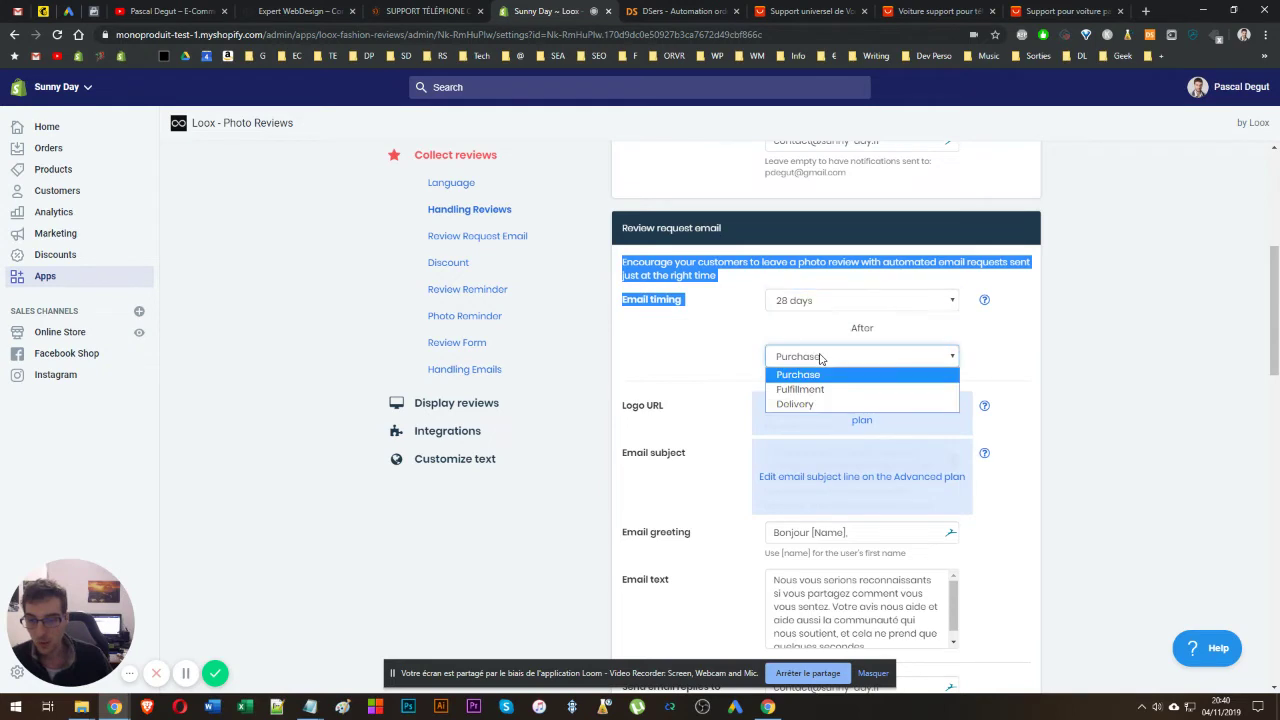
{"action": "left_click", "coordinate": [820, 357]}
- Compare the available email timing delays and the purchase, fulfillment and delivery triggers for review requests
{"action": "left_click", "coordinate": [796, 305]}
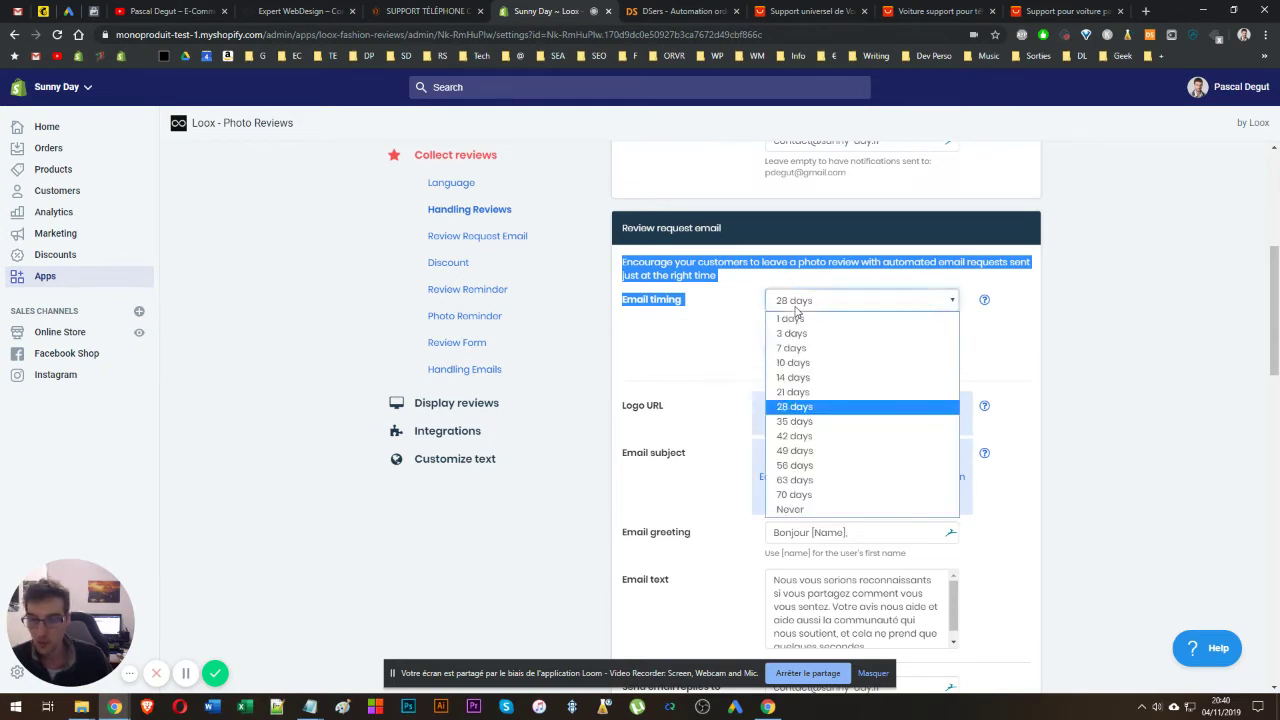
{"action": "left_click", "coordinate": [683, 399]}
{"action": "left_click", "coordinate": [783, 309]}
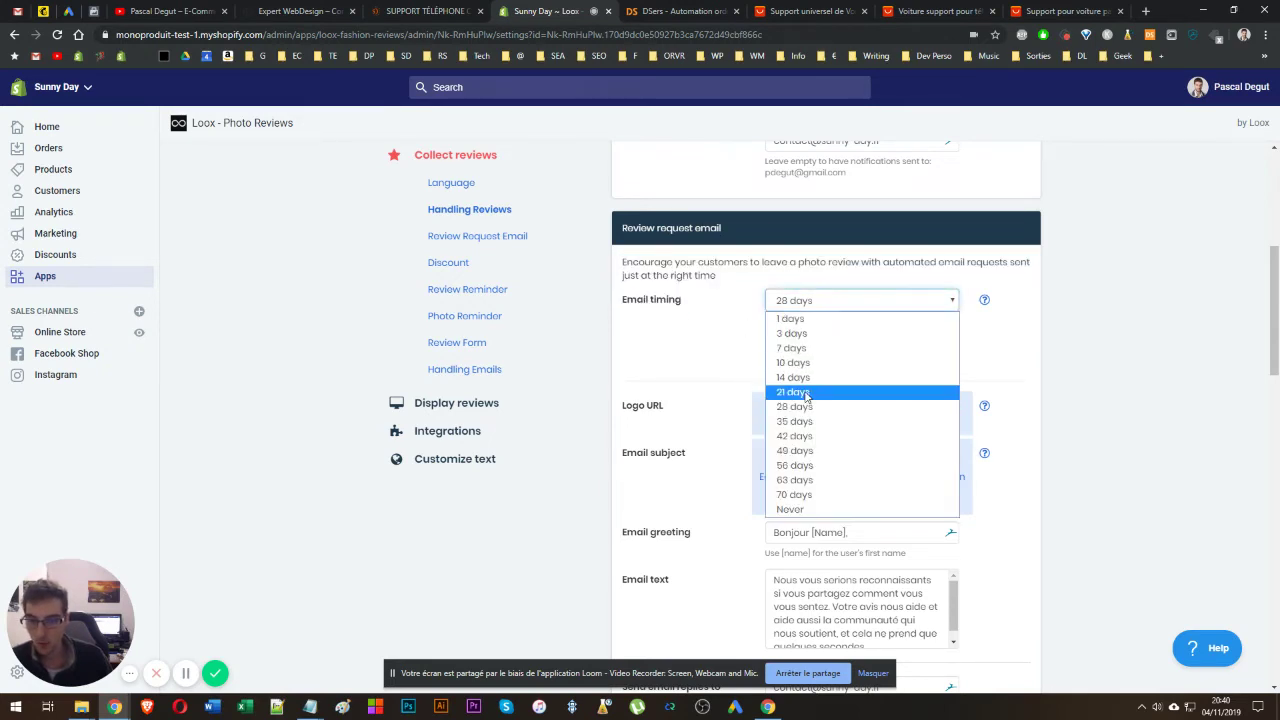
{"action": "left_click", "coordinate": [717, 357]}
{"action": "left_click", "coordinate": [808, 357]}
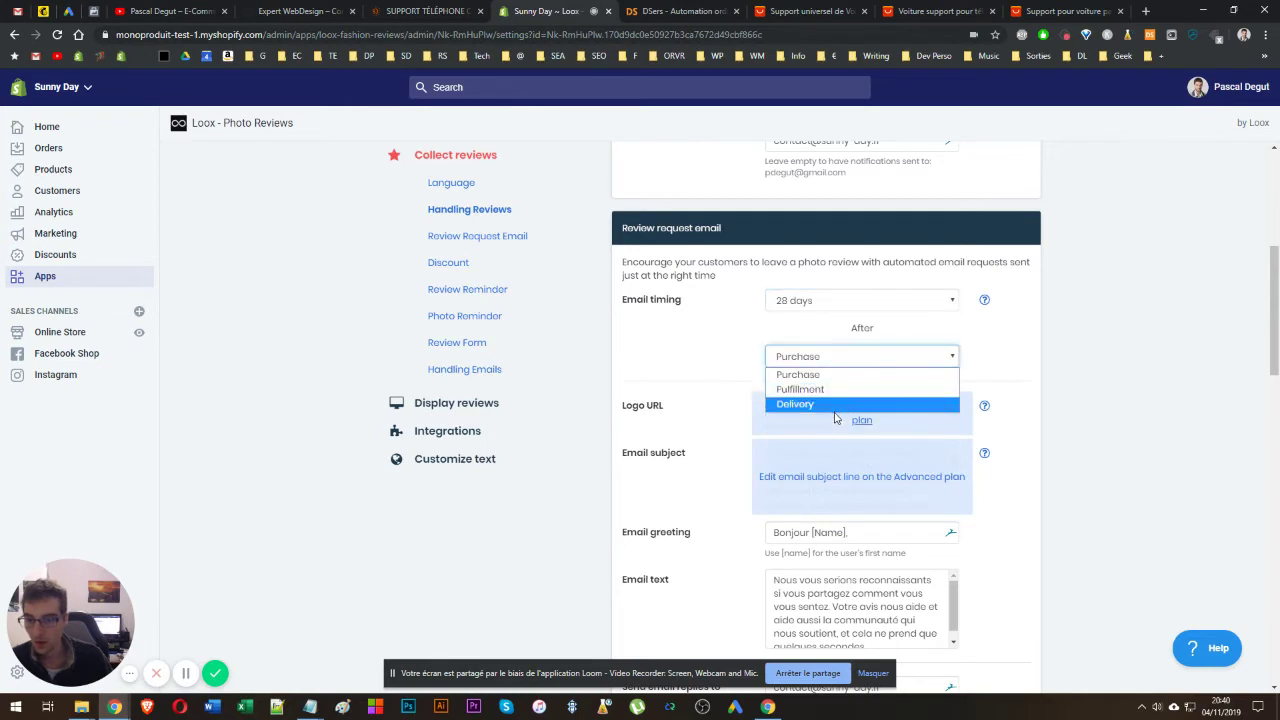
{"action": "left_click", "coordinate": [745, 351]}
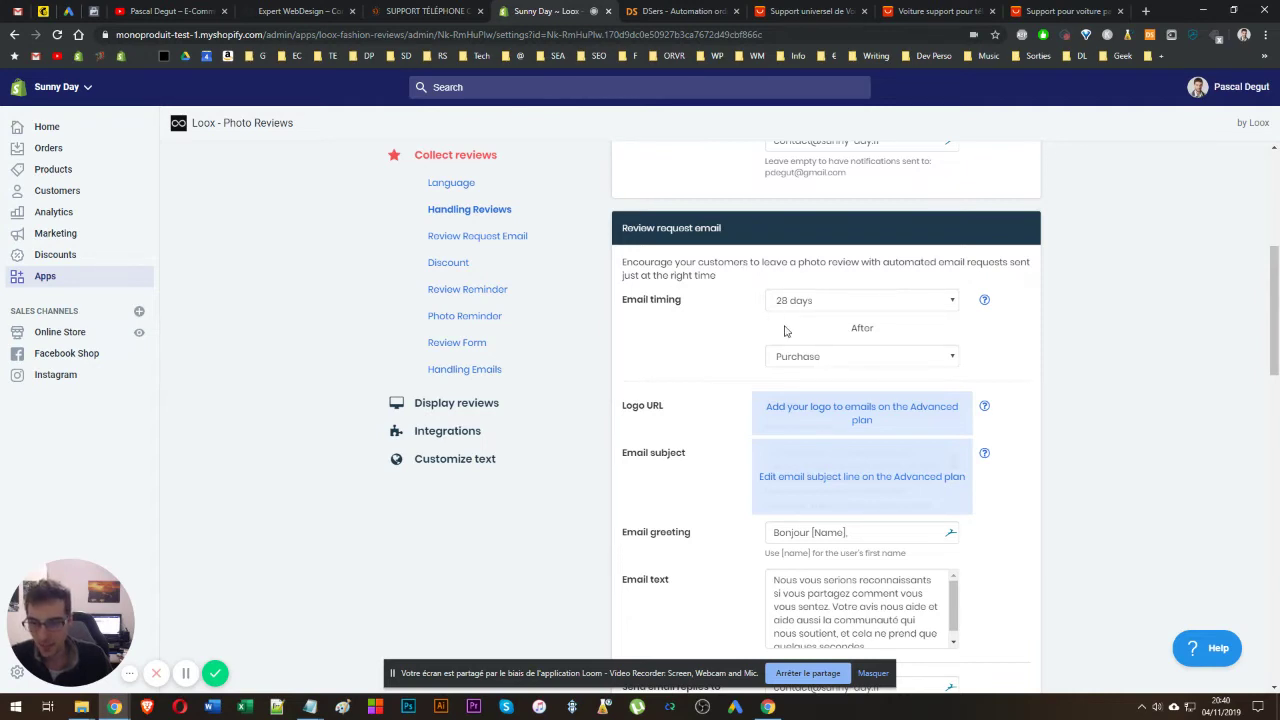
{"action": "left_click", "coordinate": [806, 300]}
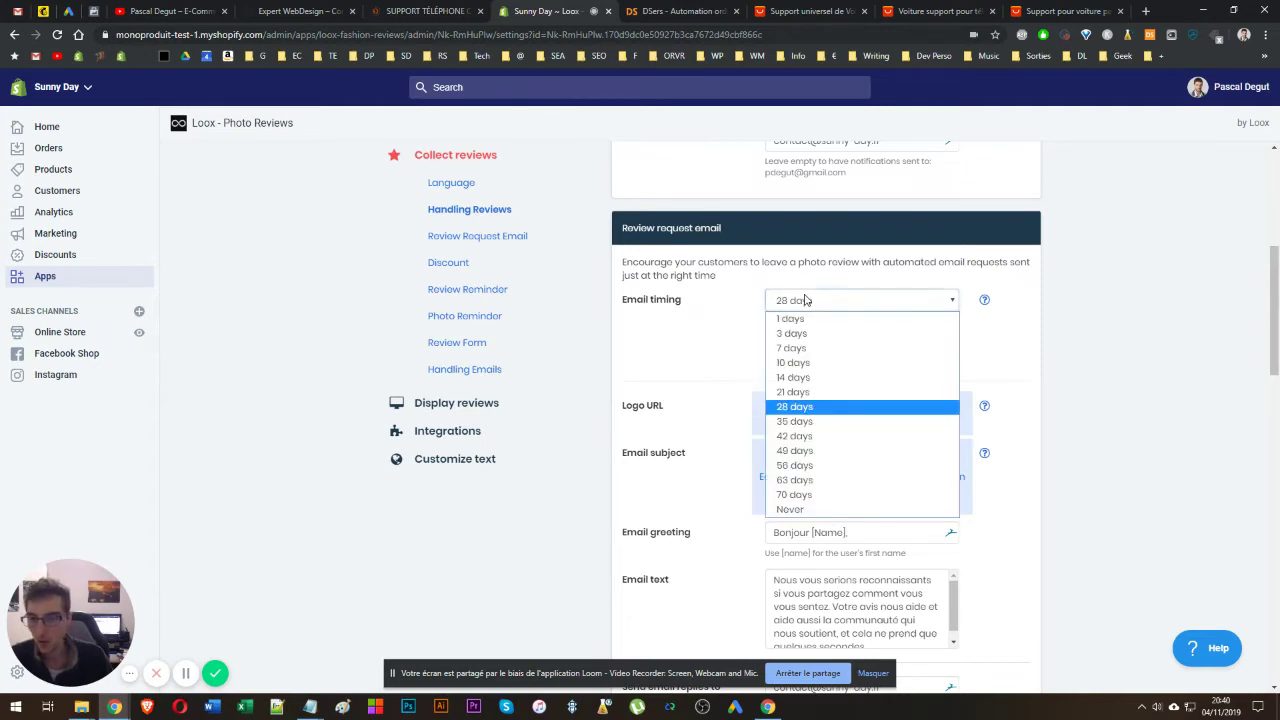
{"action": "left_click", "coordinate": [699, 331]}
- Read the review request email's greeting and text, and the discount offer for reviews that include a photo
{"action": "scroll", "coordinate": [686, 323], "scroll_direction": "down", "scroll_amount": 3}
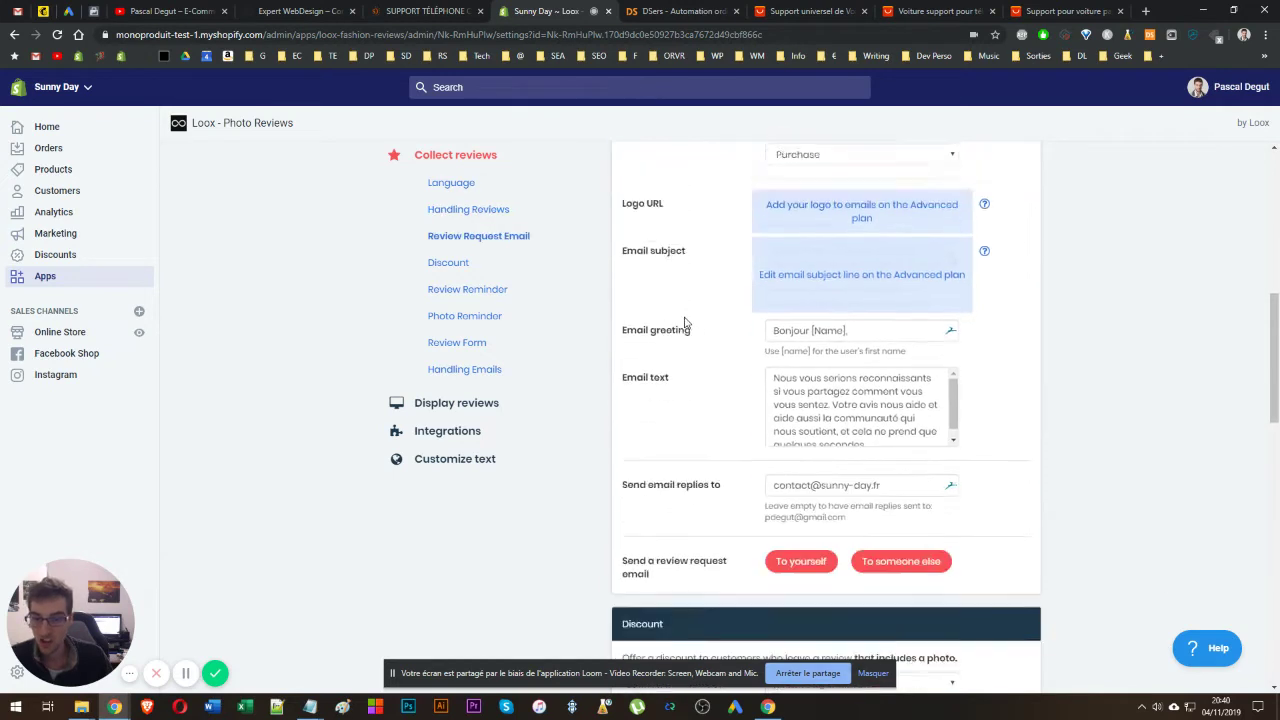
{"action": "left_click_drag", "start_coordinate": [822, 326], "coordinate": [940, 382]}
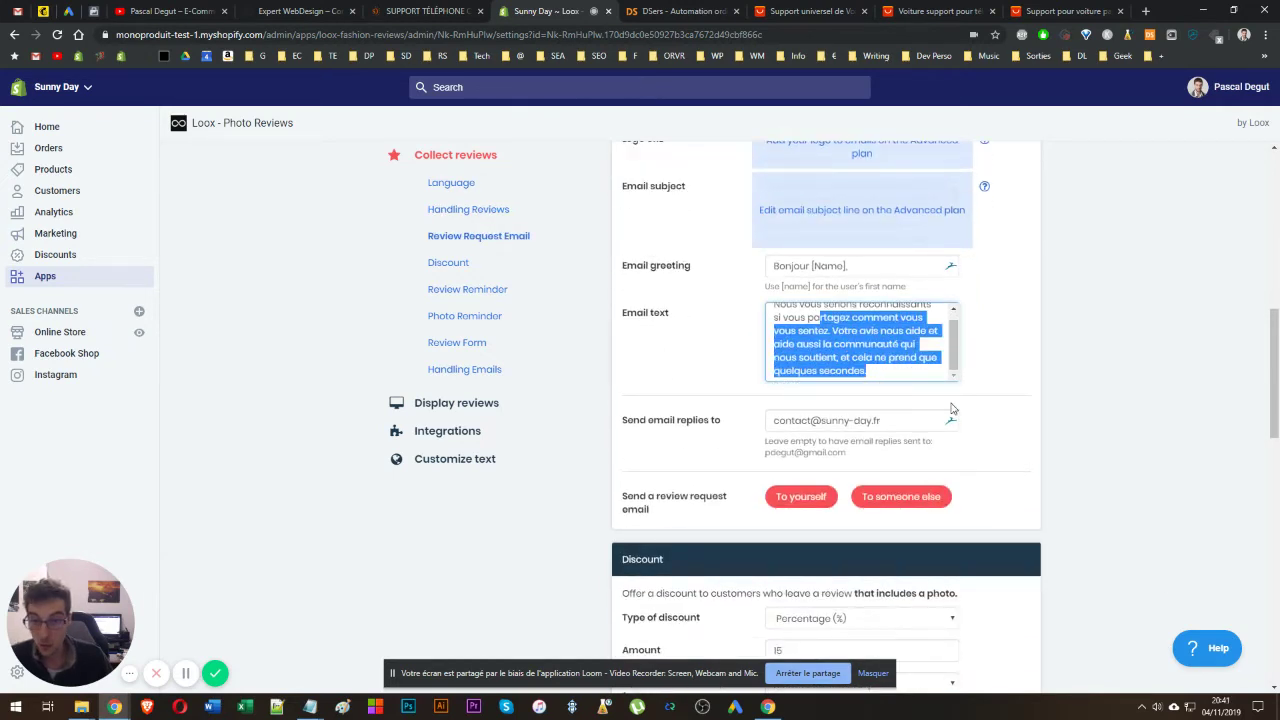
{"action": "left_click", "coordinate": [805, 341]}
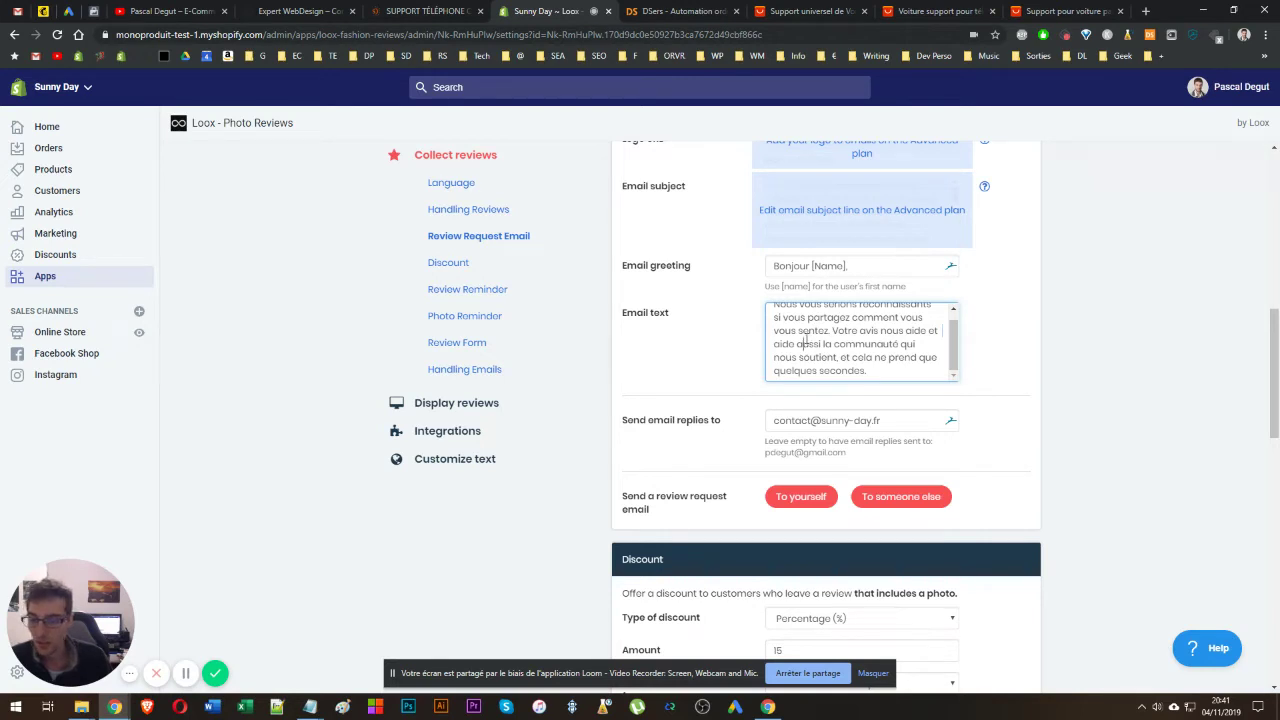
{"action": "scroll", "coordinate": [690, 385], "scroll_direction": "down", "scroll_amount": 2}
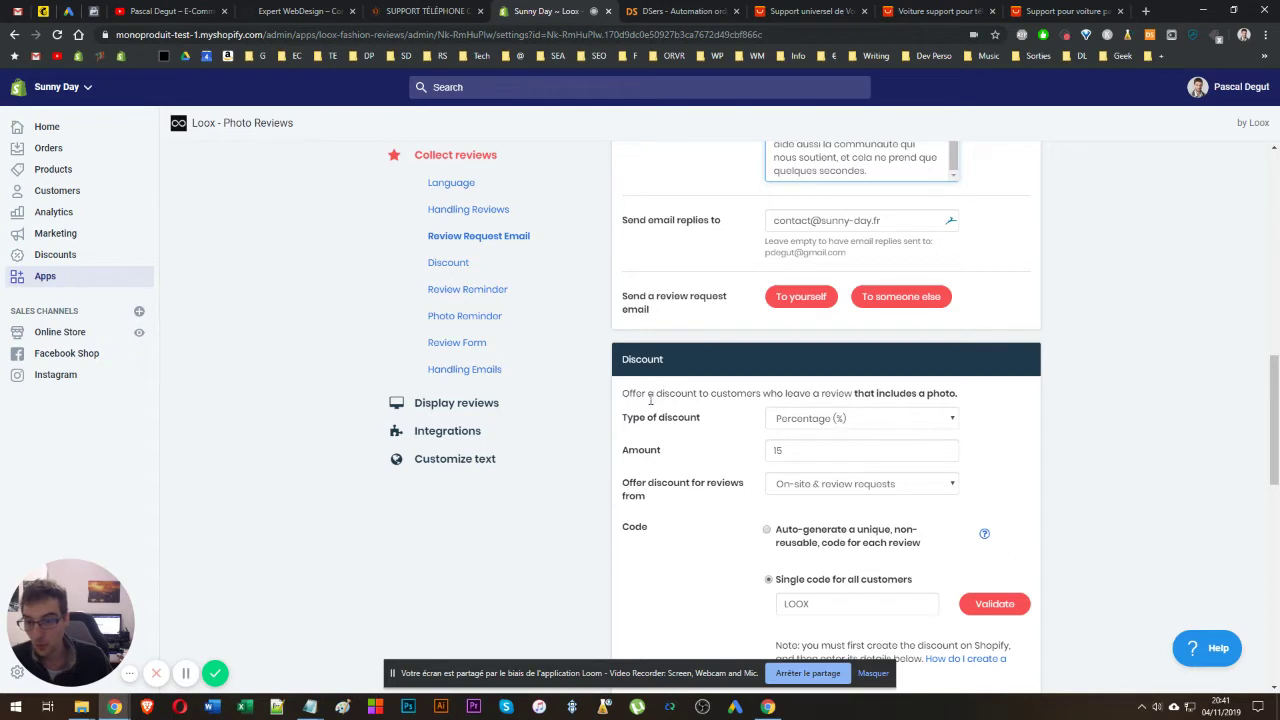
{"action": "triple_click", "coordinate": [645, 395]}
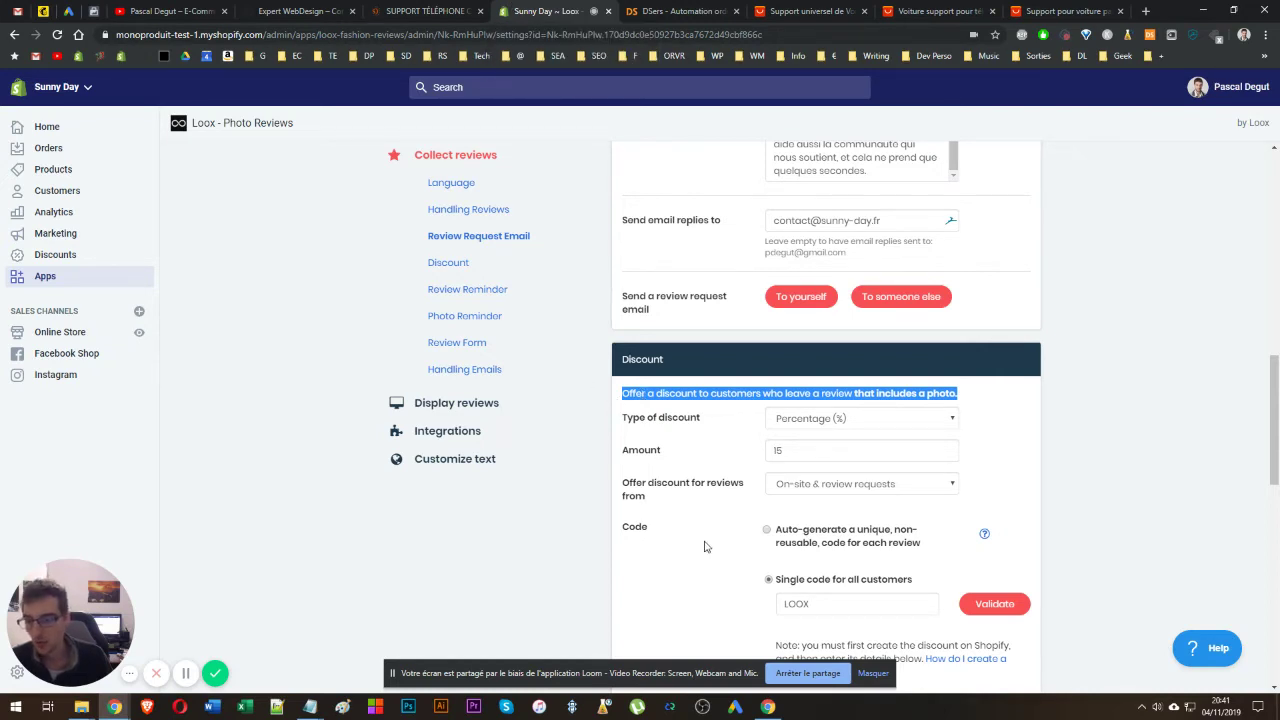
- View the customer photo reviews on the store's product page, and return to the Loox discount settings
{"action": "left_click", "coordinate": [415, 11]}
{"action": "scroll", "coordinate": [500, 270], "scroll_direction": "down", "scroll_amount": 2}
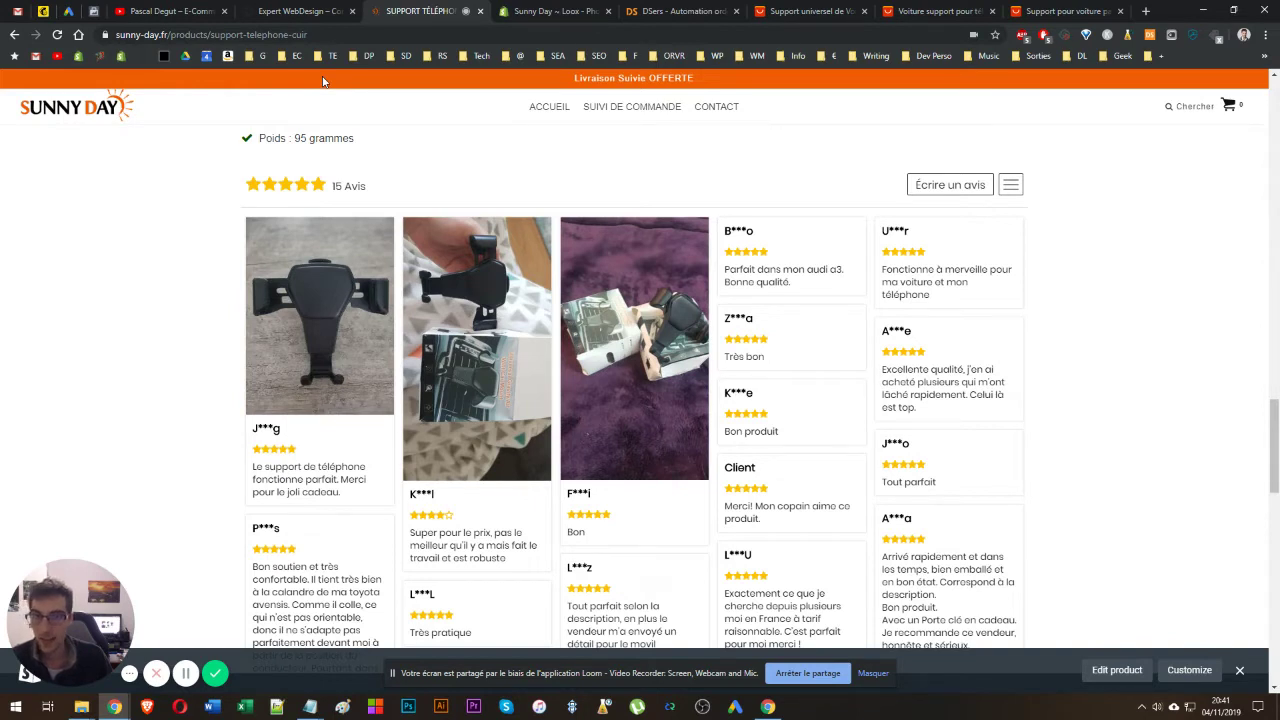
{"action": "left_click", "coordinate": [519, 10]}
{"action": "scroll", "coordinate": [610, 465], "scroll_direction": "down", "scroll_amount": 4}
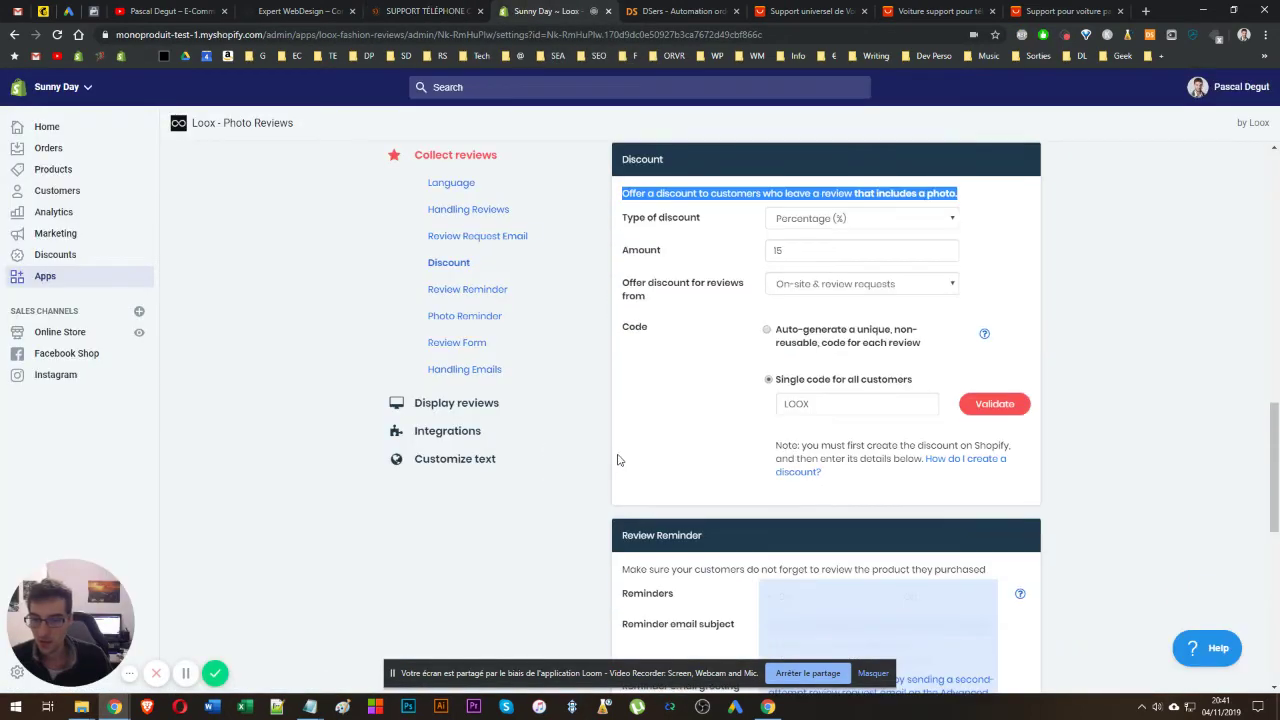
- Check the photo review discount's amount, the review sources it can apply to, and the single code for all customers
{"action": "left_click", "coordinate": [608, 458]}
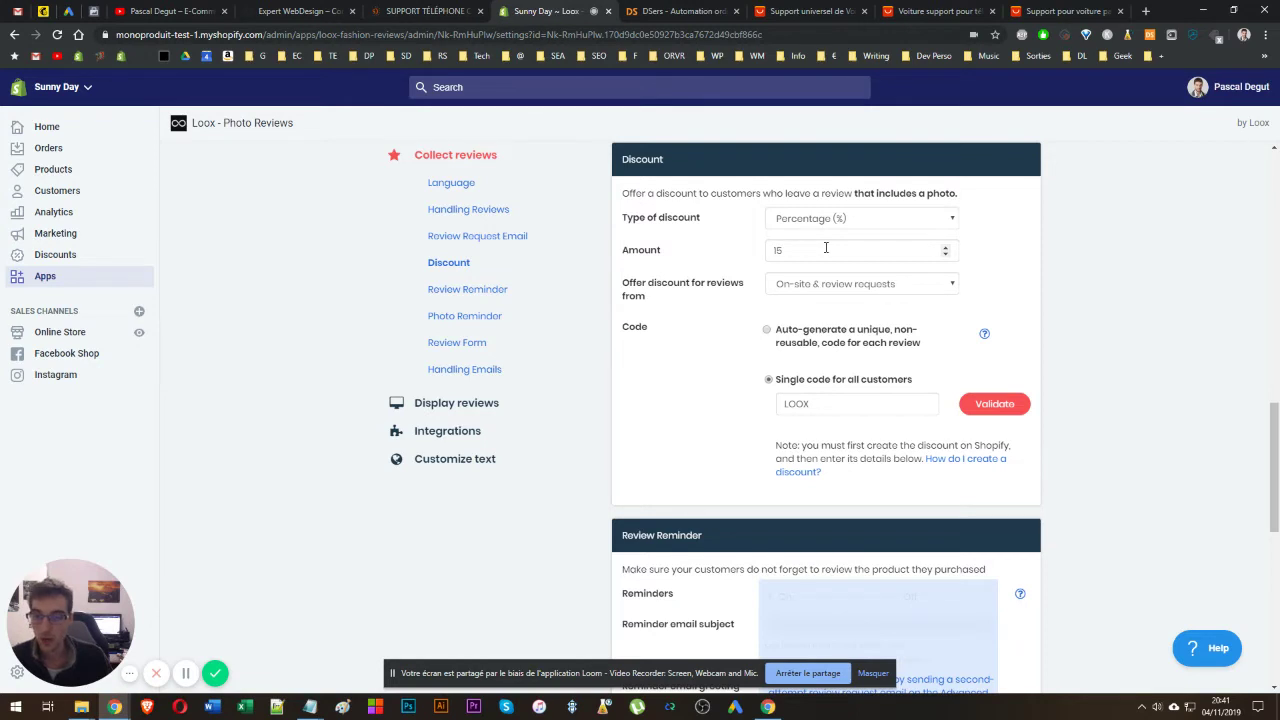
{"action": "double_click", "coordinate": [776, 250]}
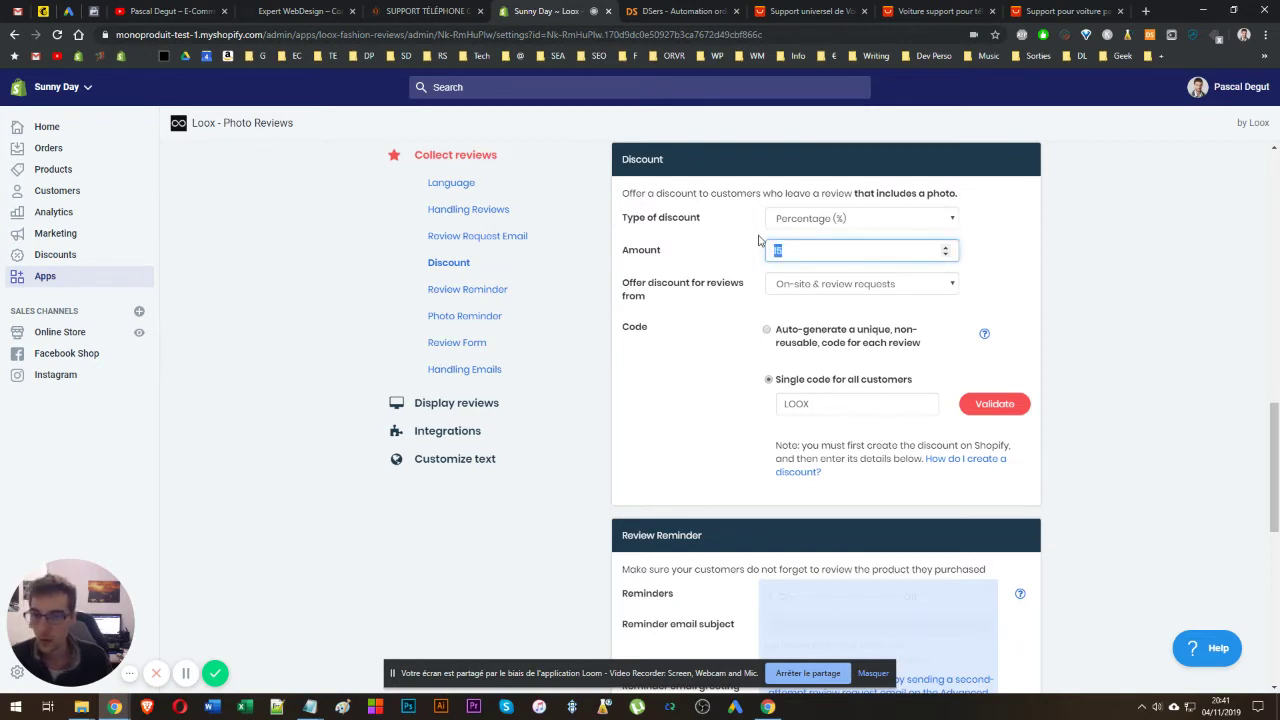
{"action": "left_click", "coordinate": [818, 288]}
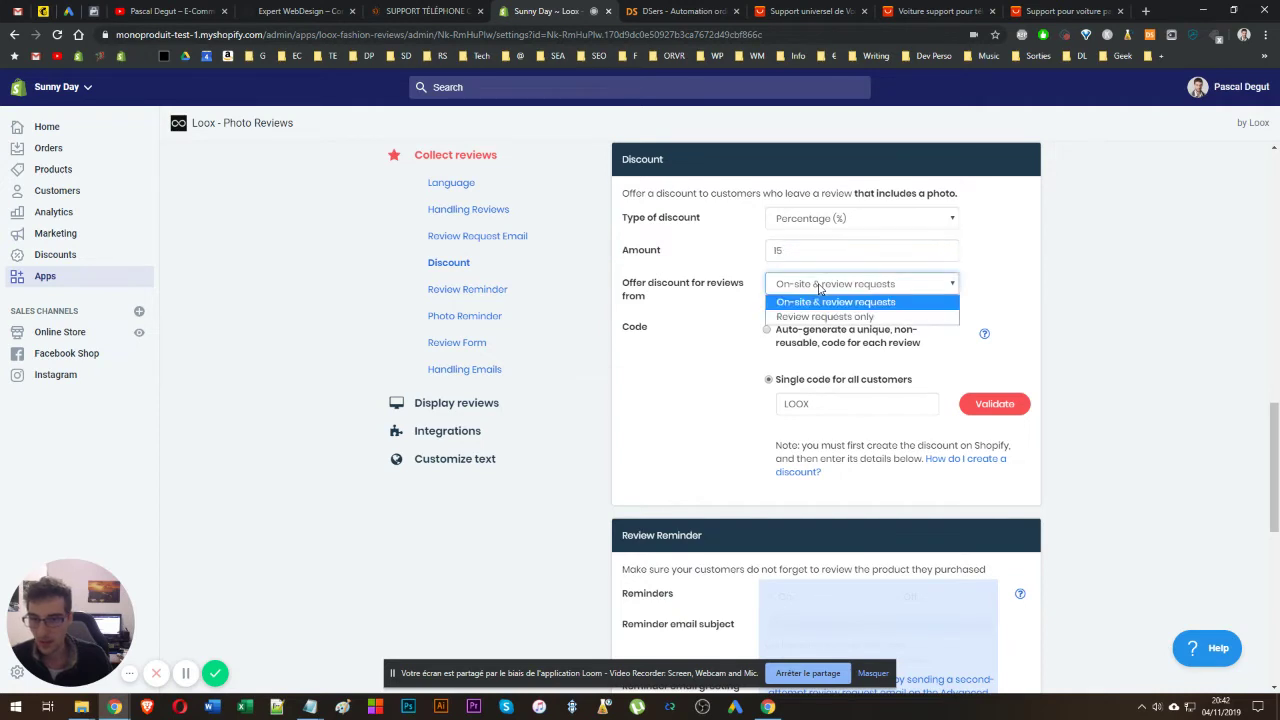
{"action": "left_click", "coordinate": [820, 298]}
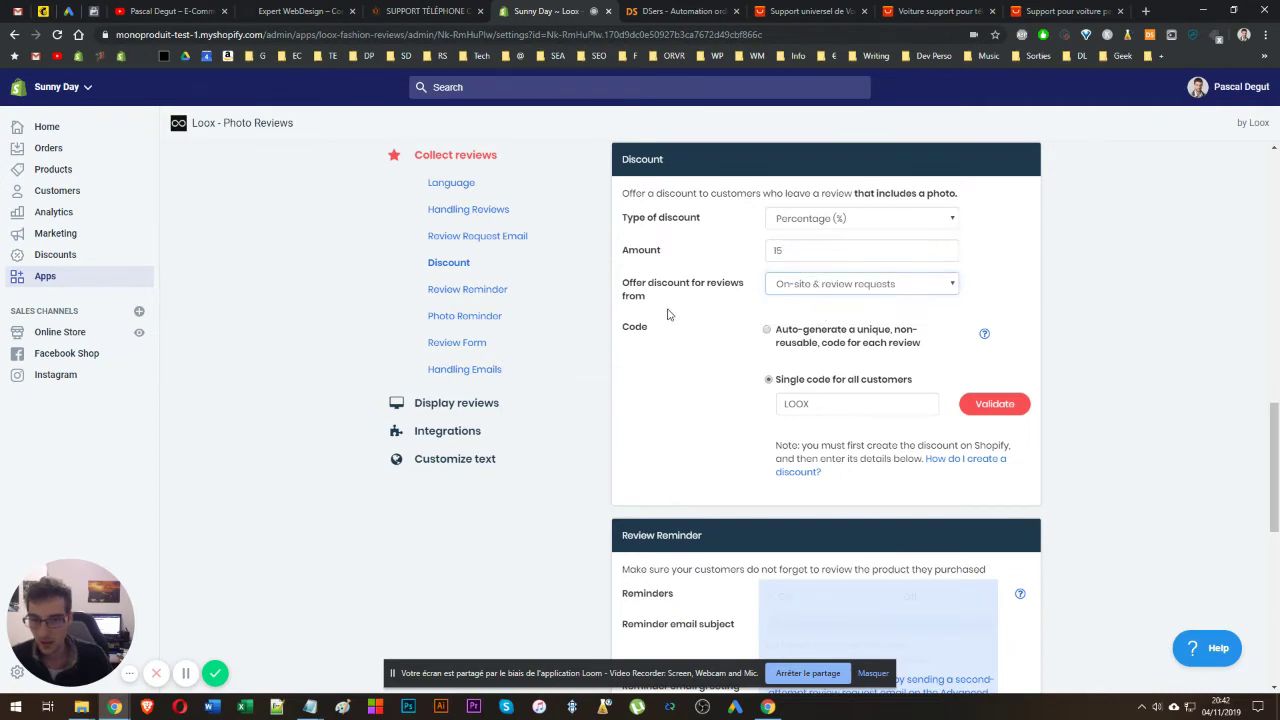
{"action": "double_click", "coordinate": [812, 403]}
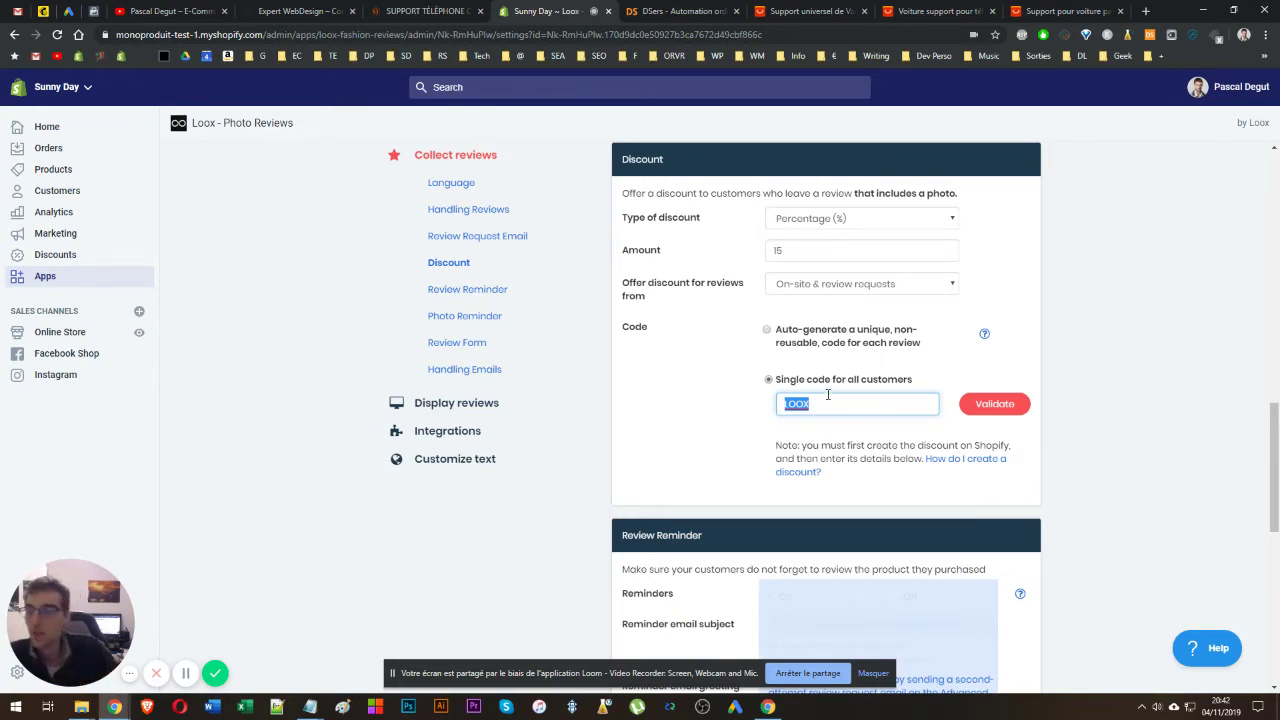
{"action": "left_click", "coordinate": [828, 395]}
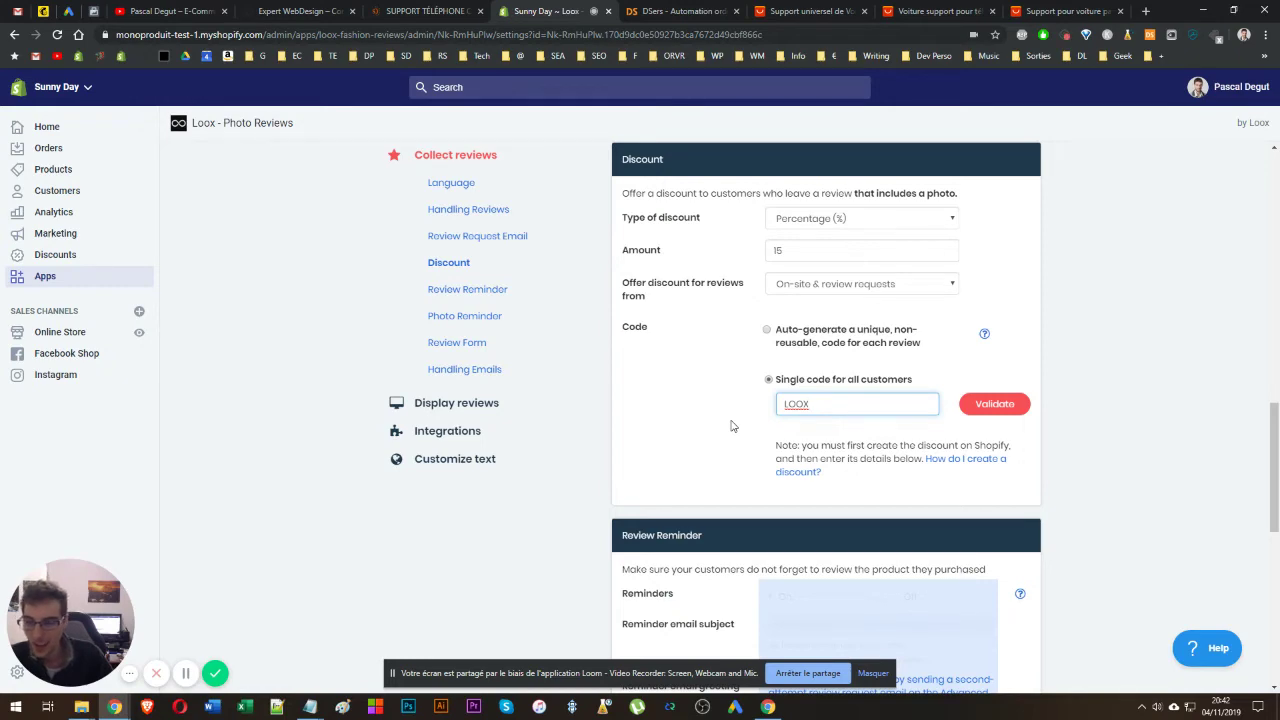
- Look back over the review request email settings, including its timing and reply address
{"action": "scroll", "coordinate": [731, 426], "scroll_direction": "down", "scroll_amount": 3}
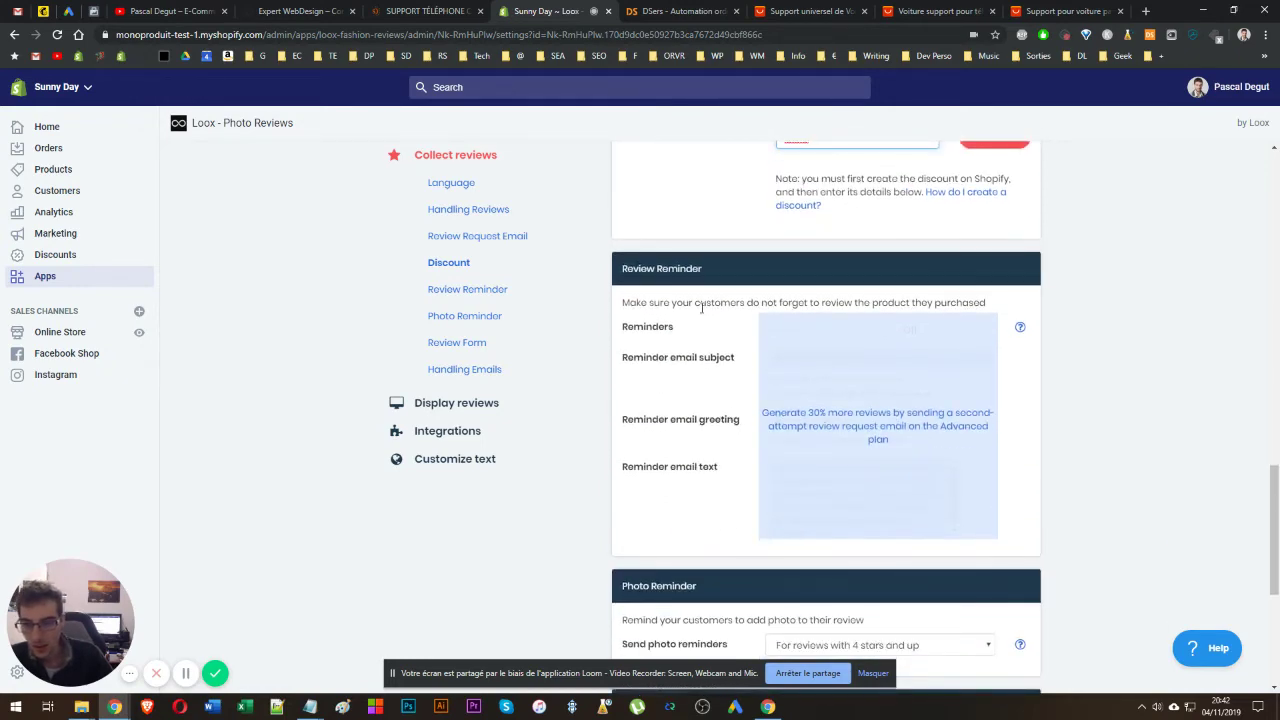
{"action": "scroll", "coordinate": [785, 470], "scroll_direction": "up", "scroll_amount": 7}
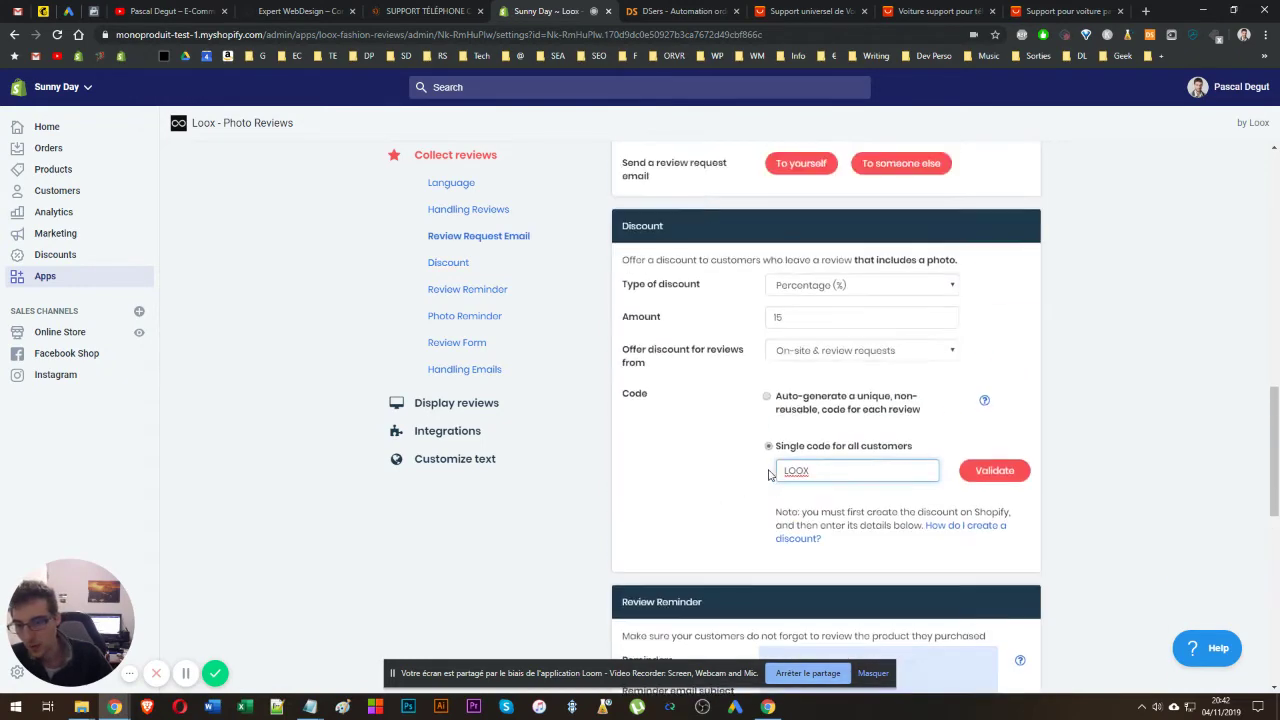
{"action": "scroll", "coordinate": [766, 472], "scroll_direction": "up", "scroll_amount": 2}
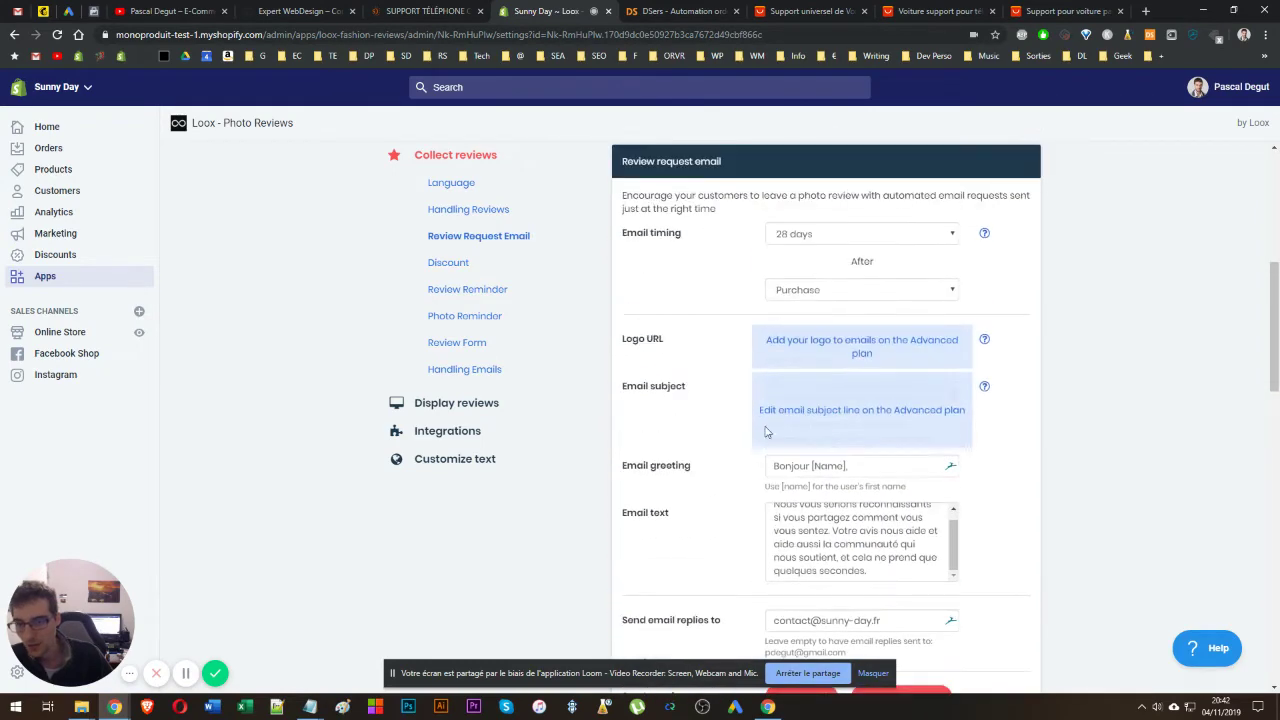
{"action": "scroll", "coordinate": [570, 480], "scroll_direction": "down", "scroll_amount": 4}
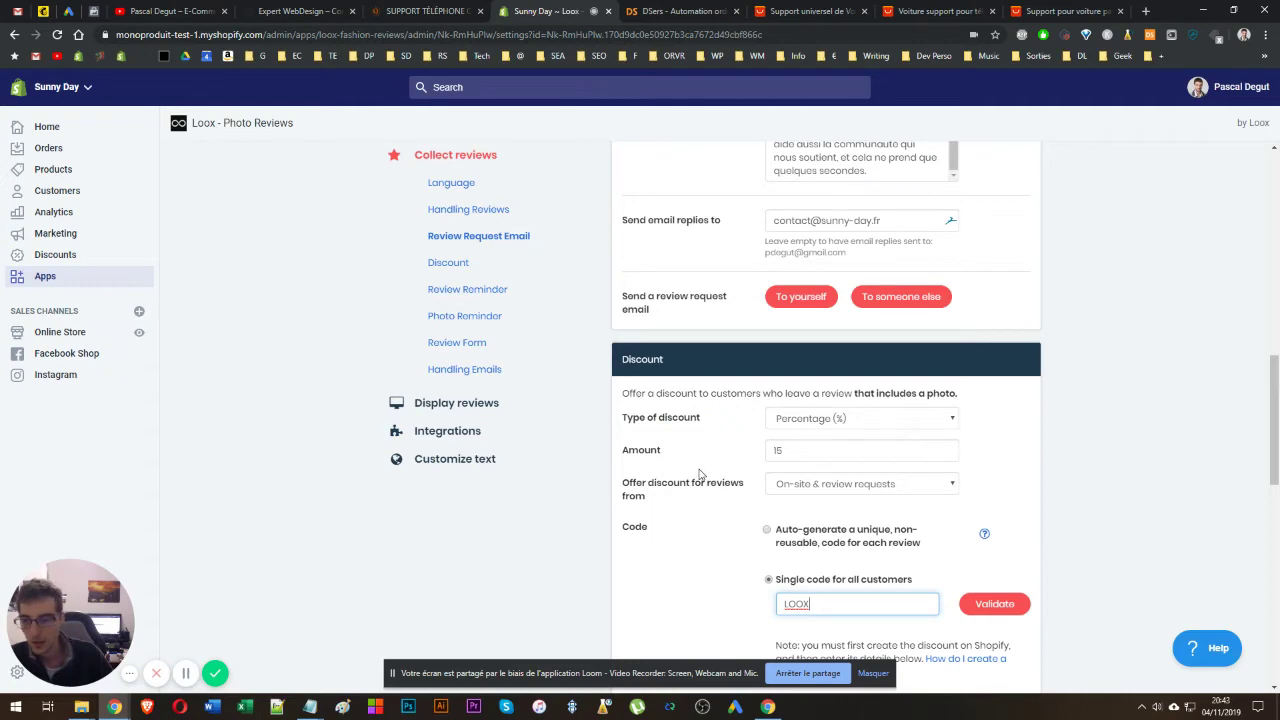
- Examine the review reminder, the photo reminder condition and the review form's custom question section
{"action": "scroll", "coordinate": [700, 474], "scroll_direction": "down", "scroll_amount": 6}
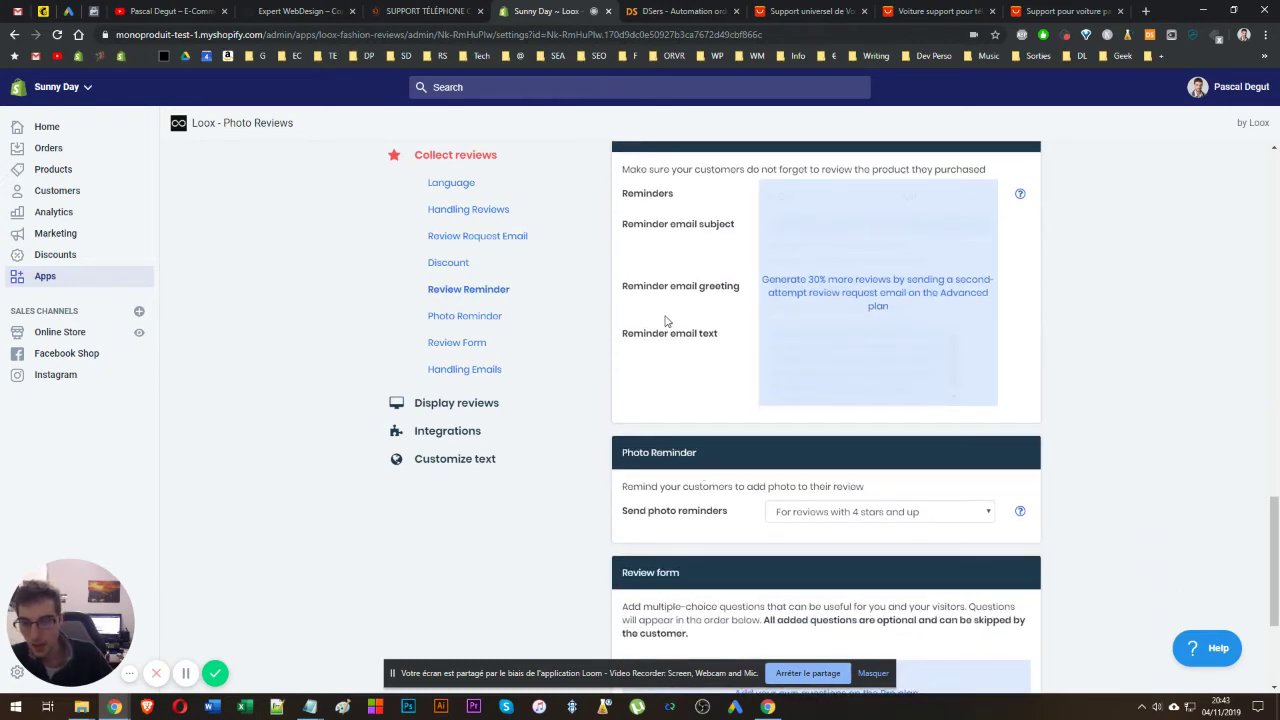
{"action": "scroll", "coordinate": [800, 354], "scroll_direction": "down", "scroll_amount": 2}
{"action": "scroll", "coordinate": [800, 354], "scroll_direction": "up", "scroll_amount": 2}
{"action": "scroll", "coordinate": [681, 366], "scroll_direction": "down", "scroll_amount": 1}
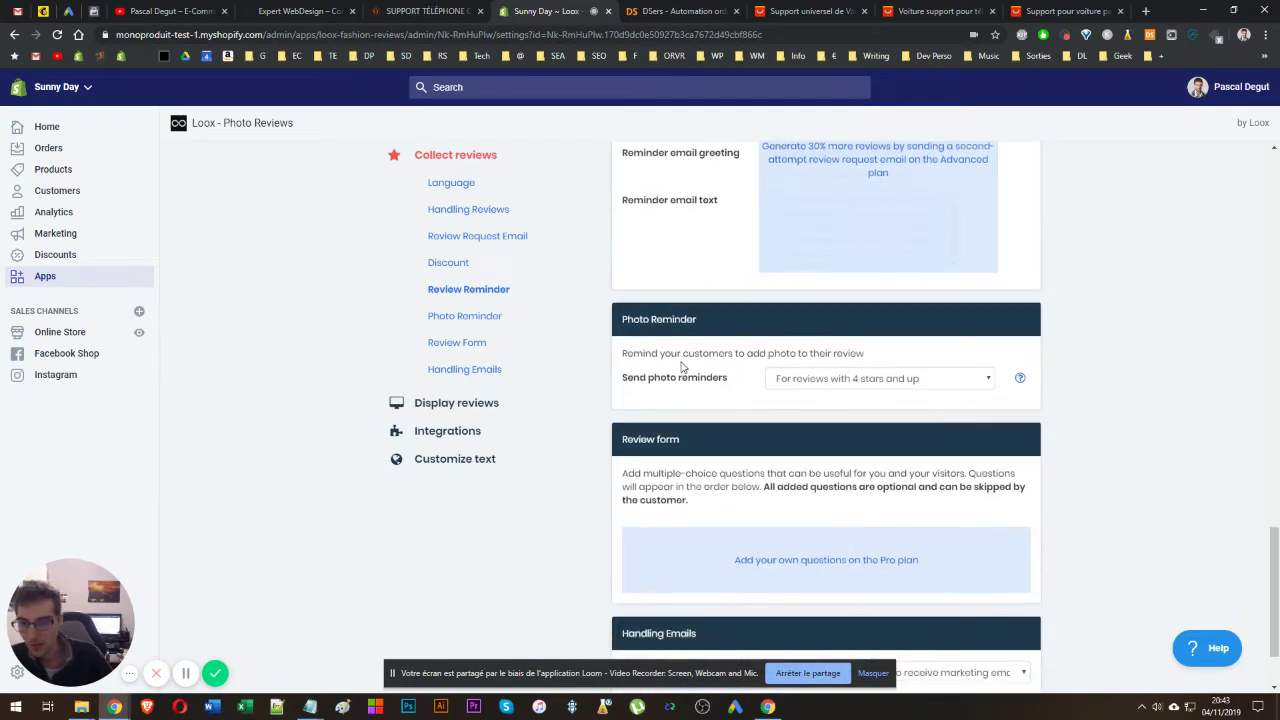
{"action": "scroll", "coordinate": [681, 366], "scroll_direction": "down", "scroll_amount": 1}
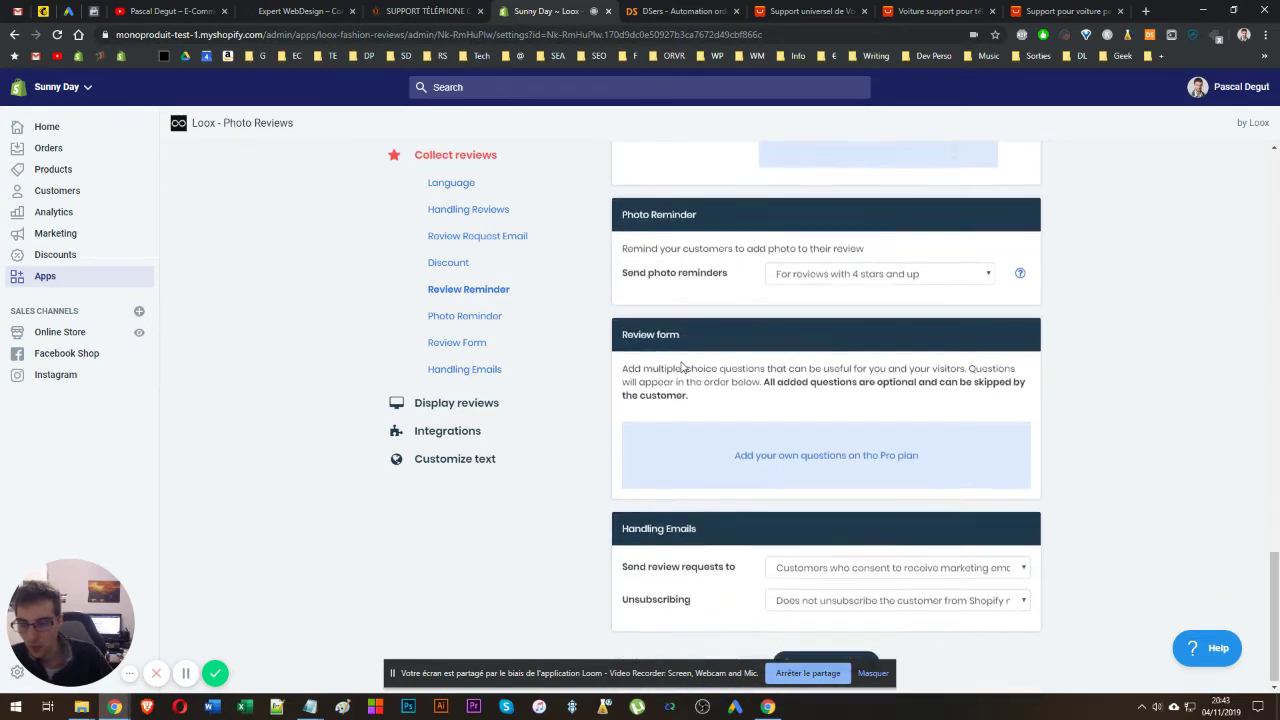
{"action": "left_click", "coordinate": [845, 276]}
{"action": "left_click", "coordinate": [720, 292]}
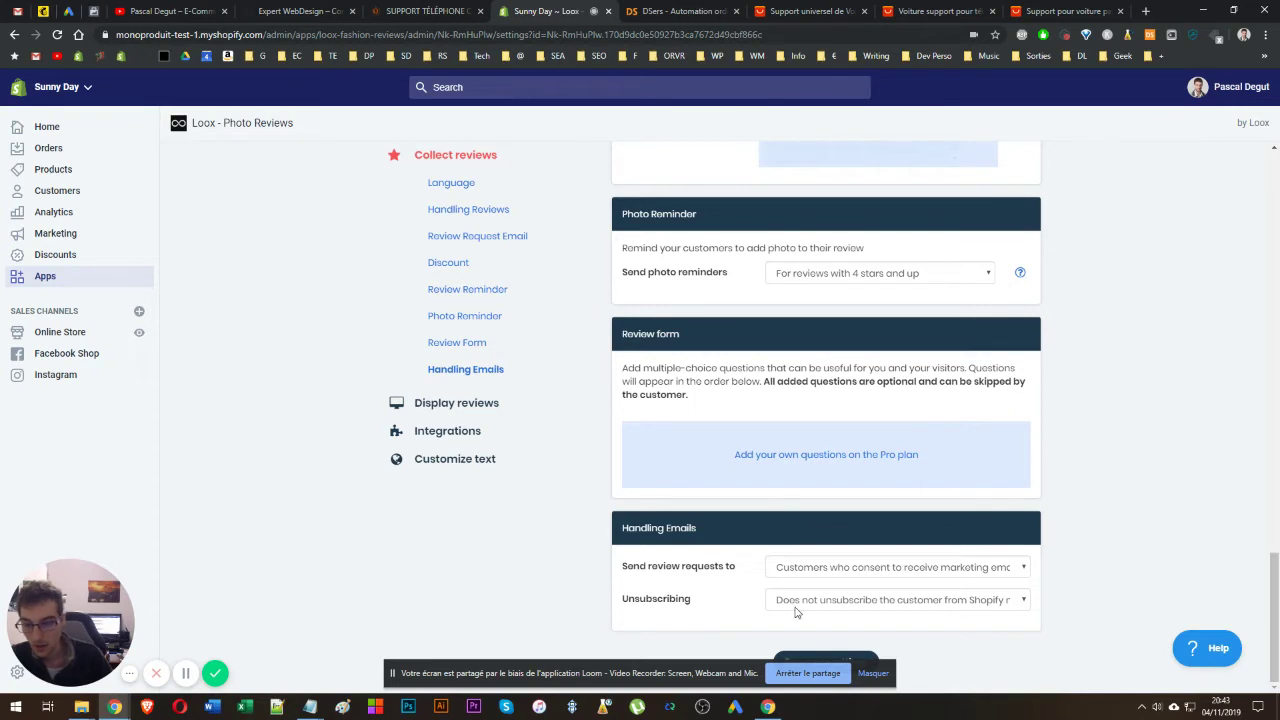
- Send review requests to Everyone, and keep unsubscribing set to not unsubscribe the customer from Shopify marketing emails
{"action": "left_click", "coordinate": [802, 566]}
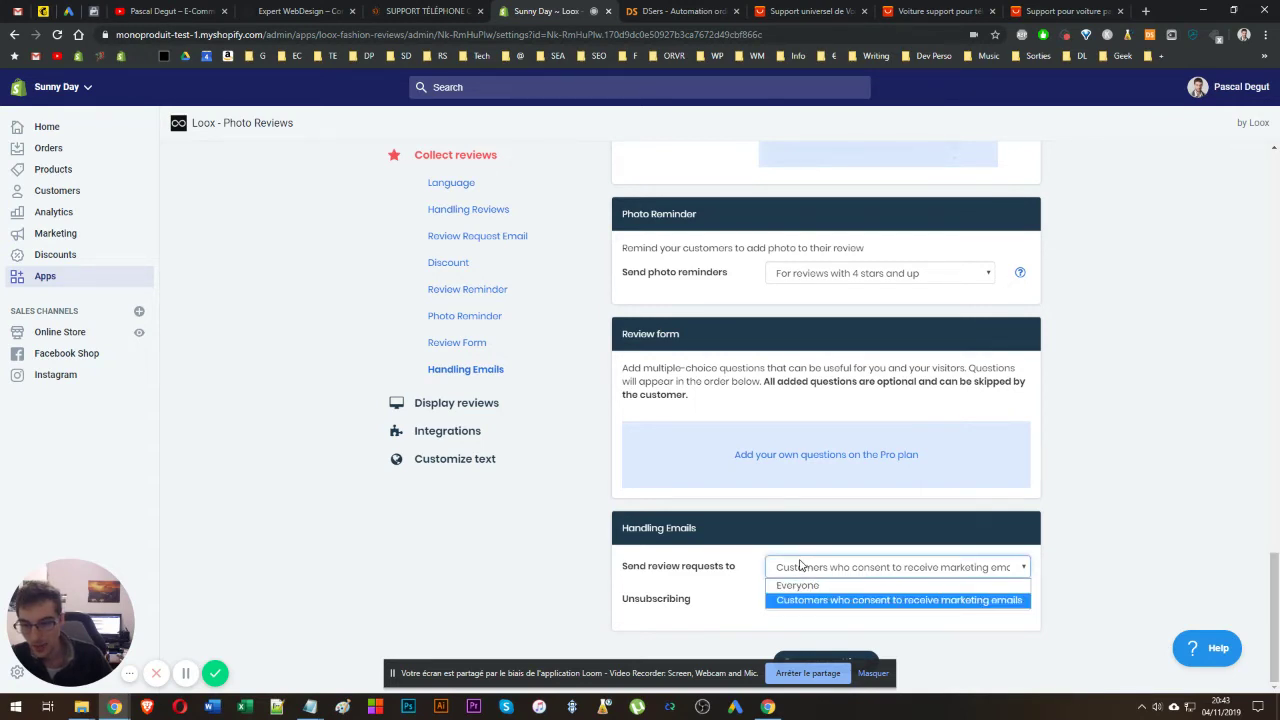
{"action": "double_click", "coordinate": [703, 566]}
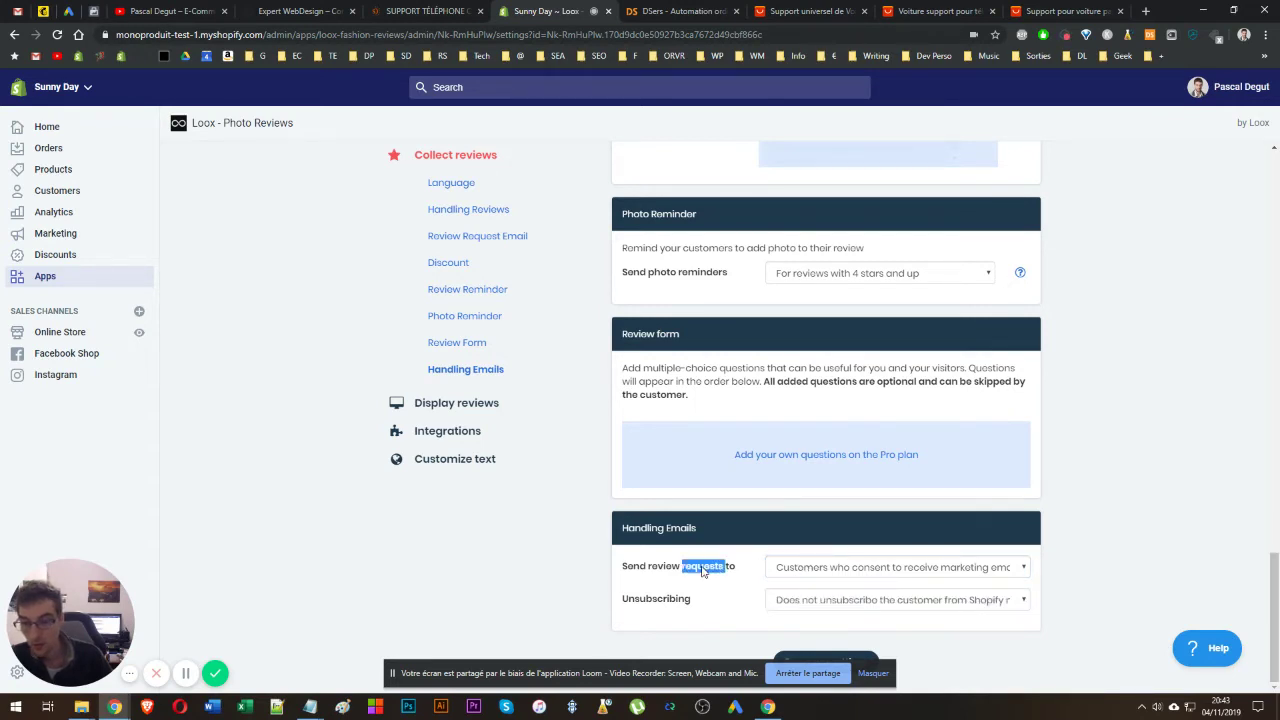
{"action": "left_click", "coordinate": [810, 580]}
{"action": "left_click", "coordinate": [848, 572]}
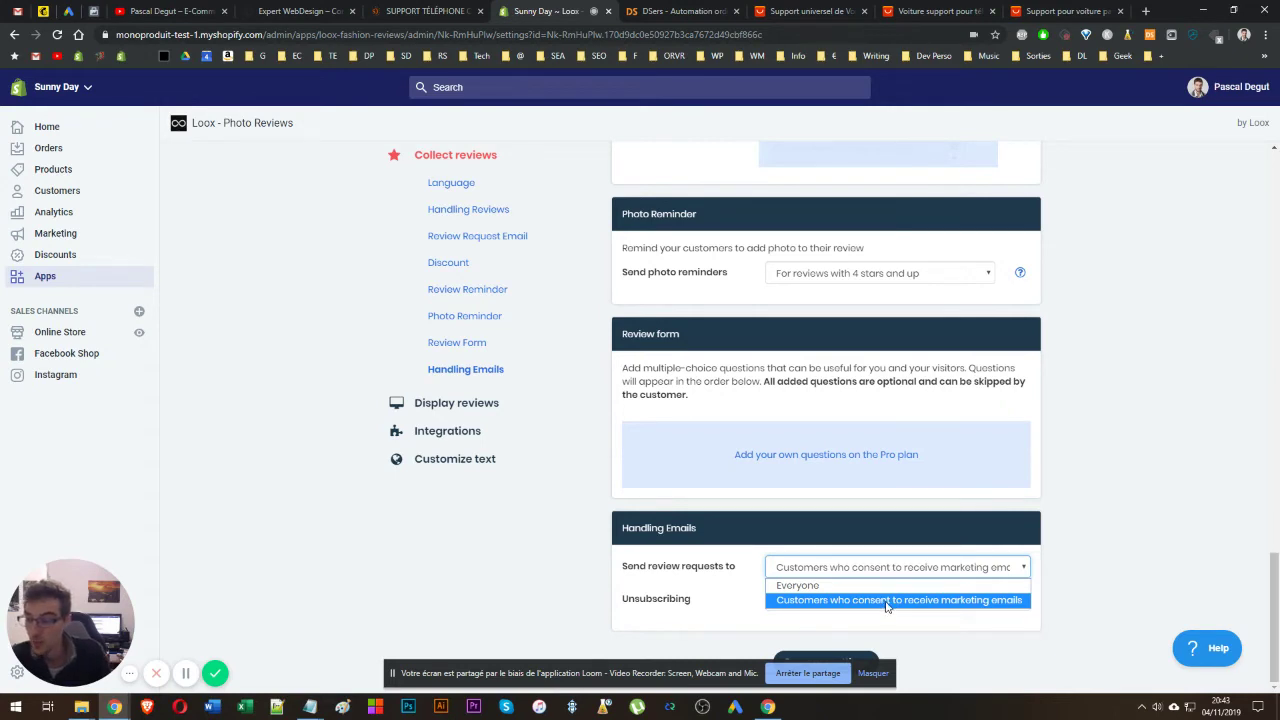
{"action": "left_click", "coordinate": [813, 588]}
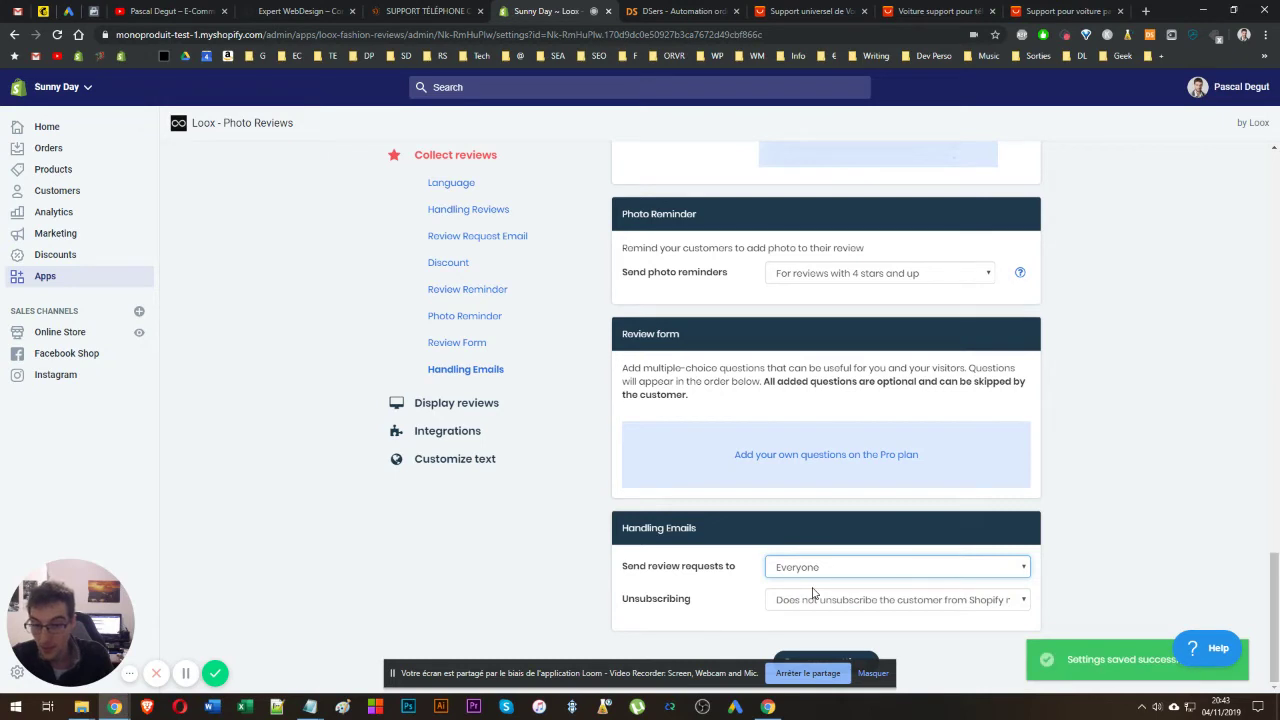
{"action": "left_click", "coordinate": [814, 600]}
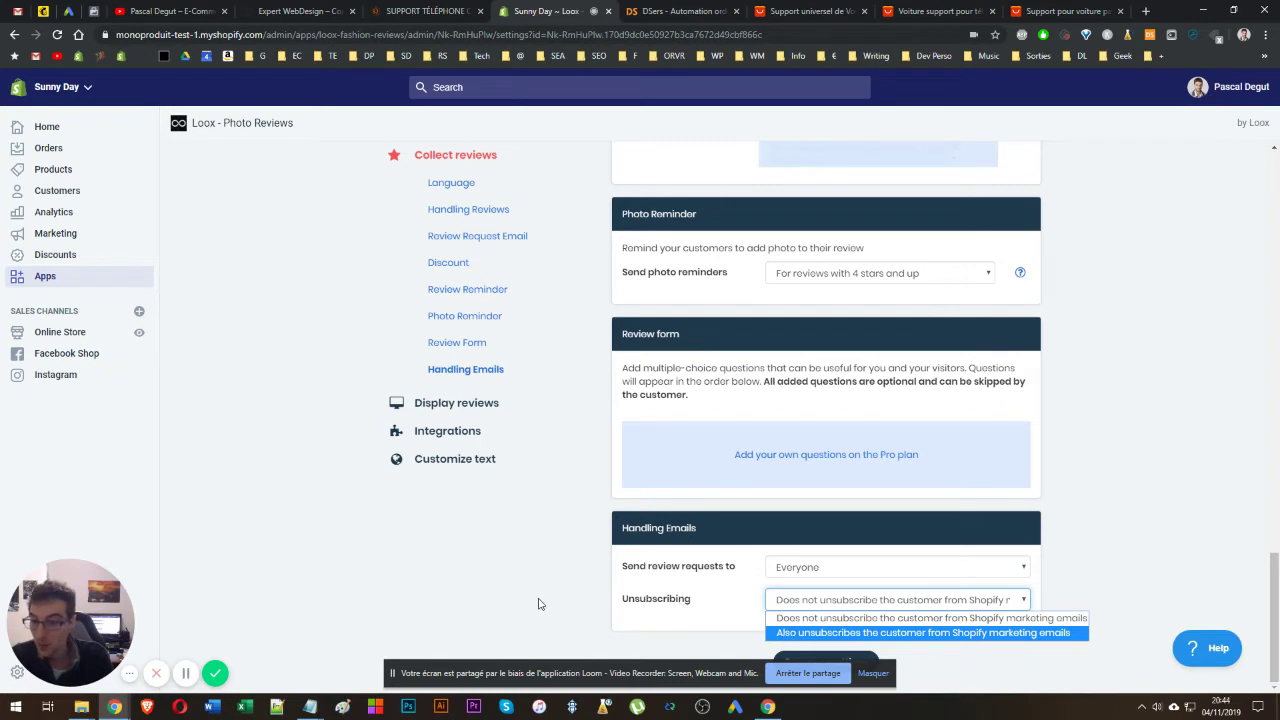
{"action": "left_click", "coordinate": [818, 620]}
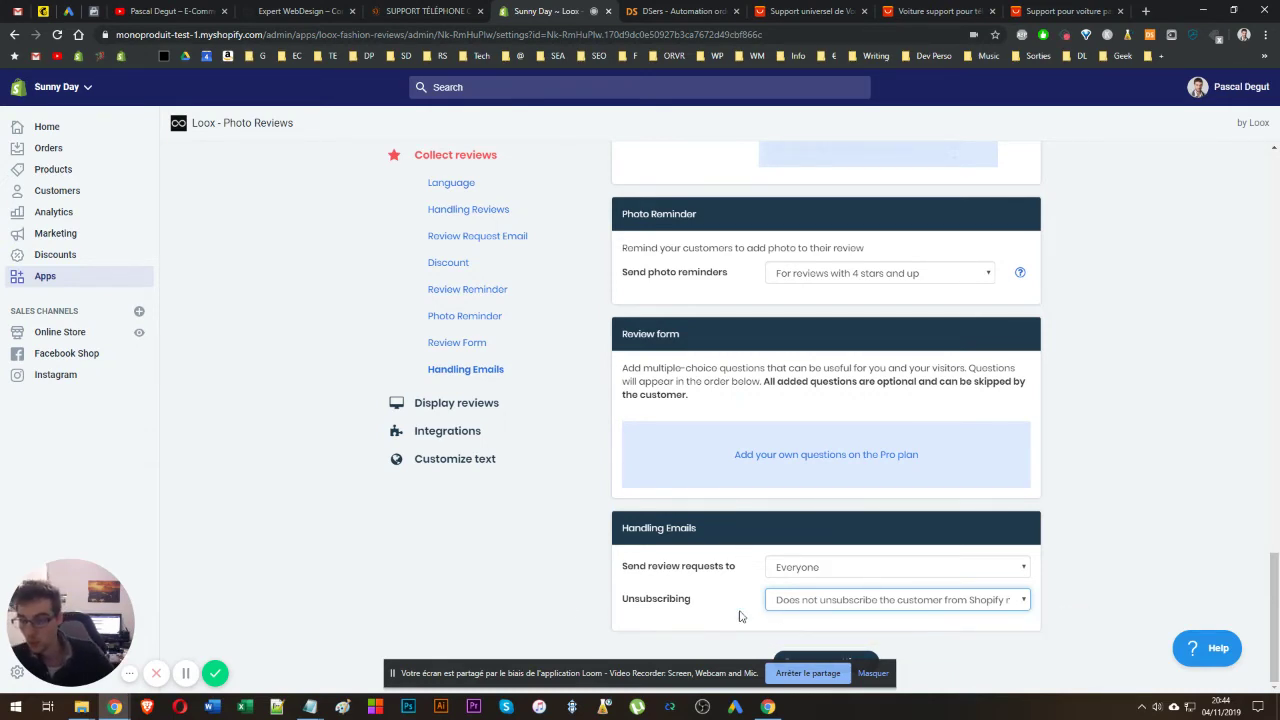
- Open the review display settings and examine the stars color, font, widget style and widget color options
{"action": "left_click", "coordinate": [452, 410]}
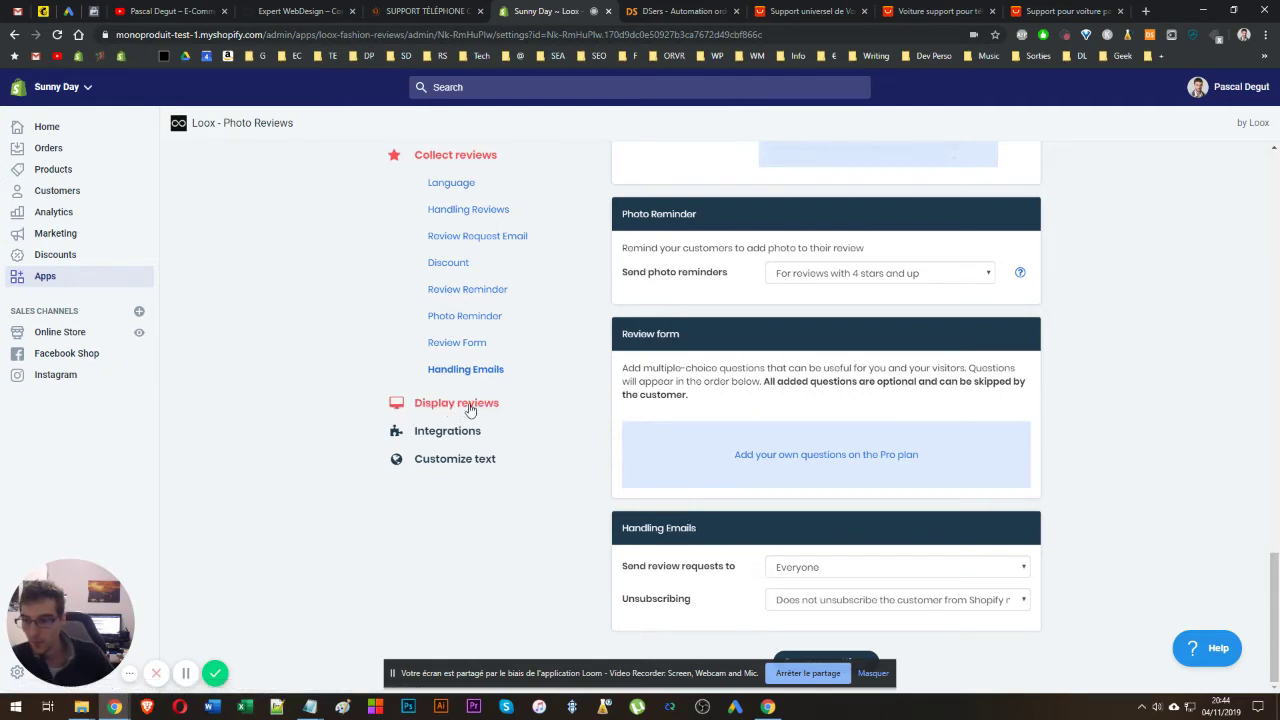
{"action": "left_click", "coordinate": [470, 410]}
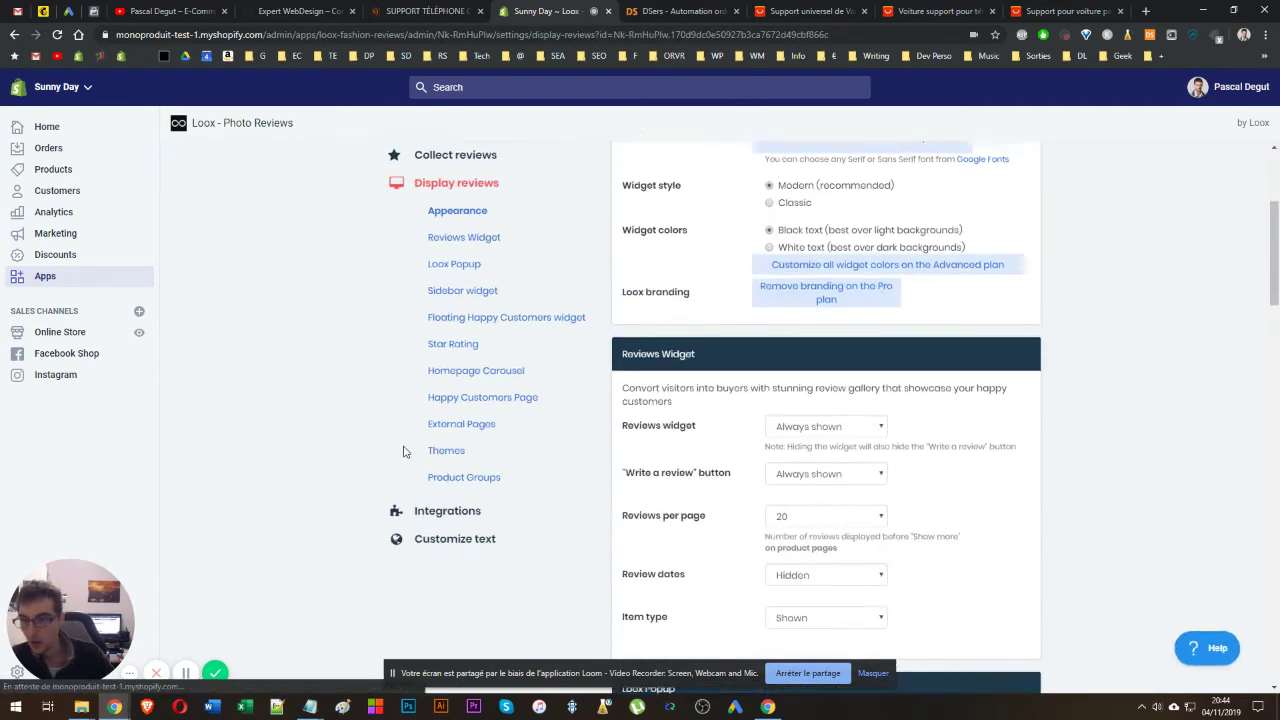
{"action": "scroll", "coordinate": [403, 452], "scroll_direction": "up", "scroll_amount": 2}
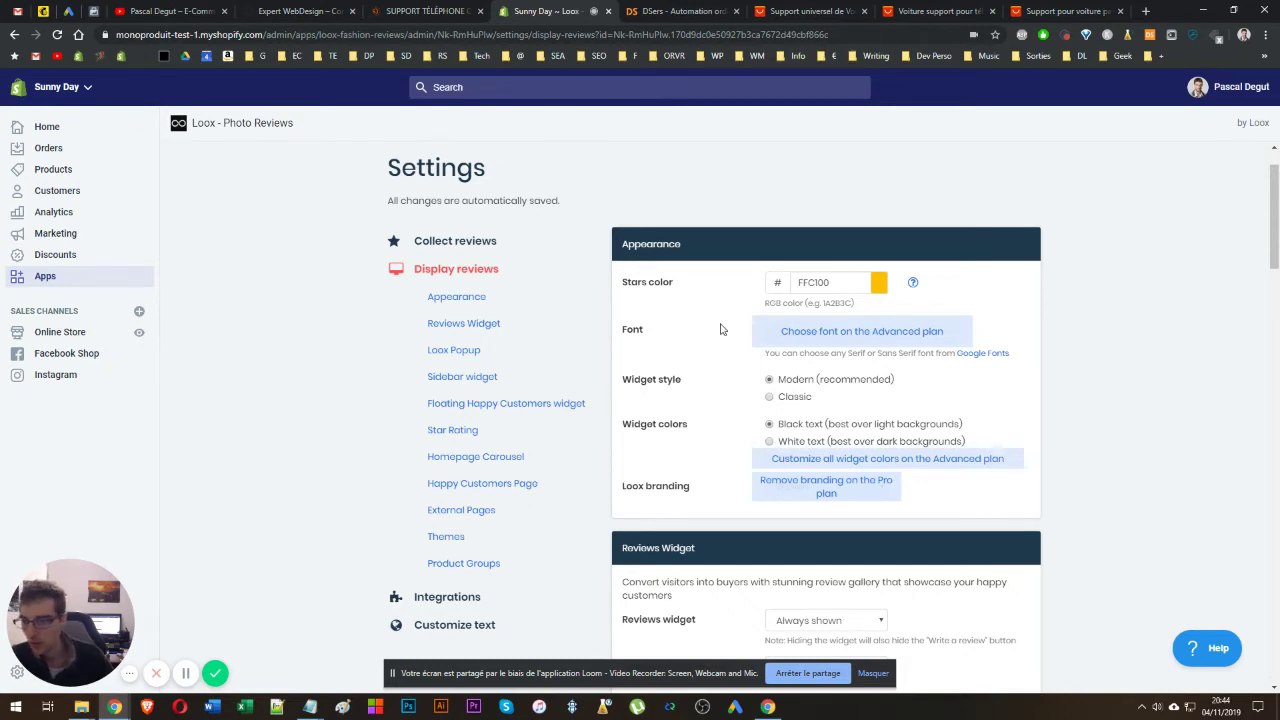
{"action": "scroll", "coordinate": [710, 346], "scroll_direction": "down", "scroll_amount": 1}
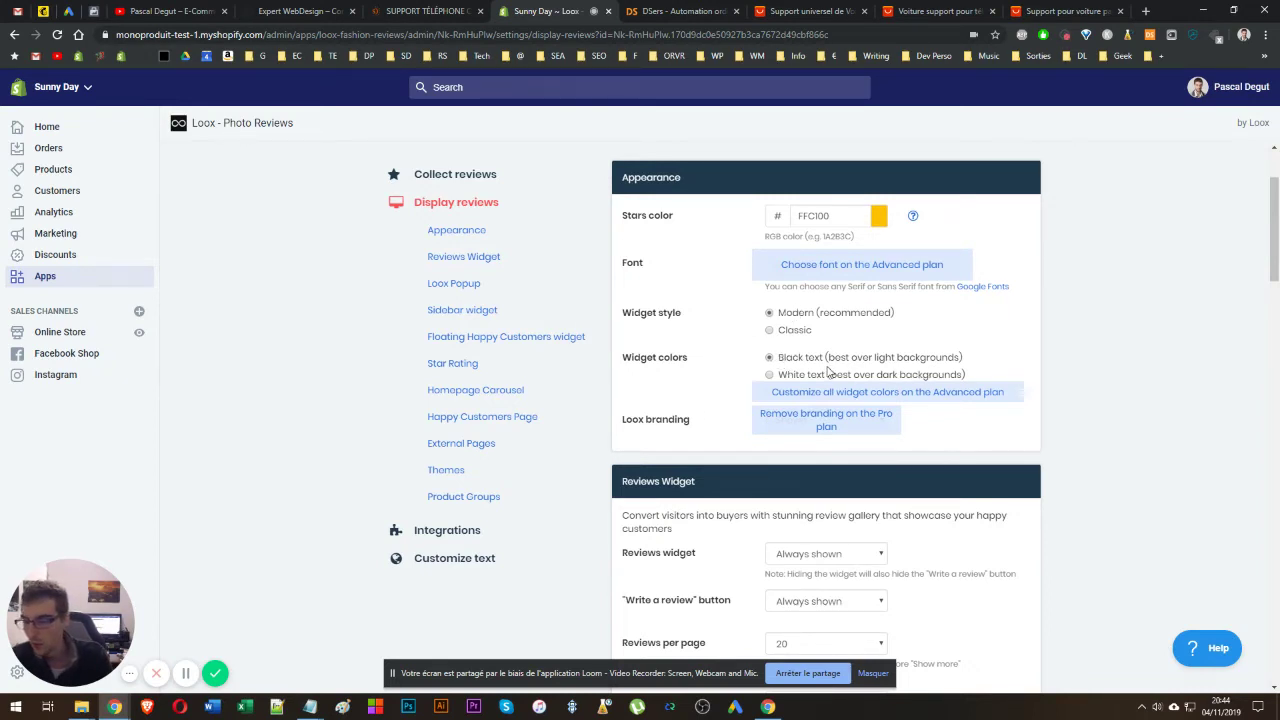
{"action": "scroll", "coordinate": [779, 415], "scroll_direction": "down", "scroll_amount": 1}
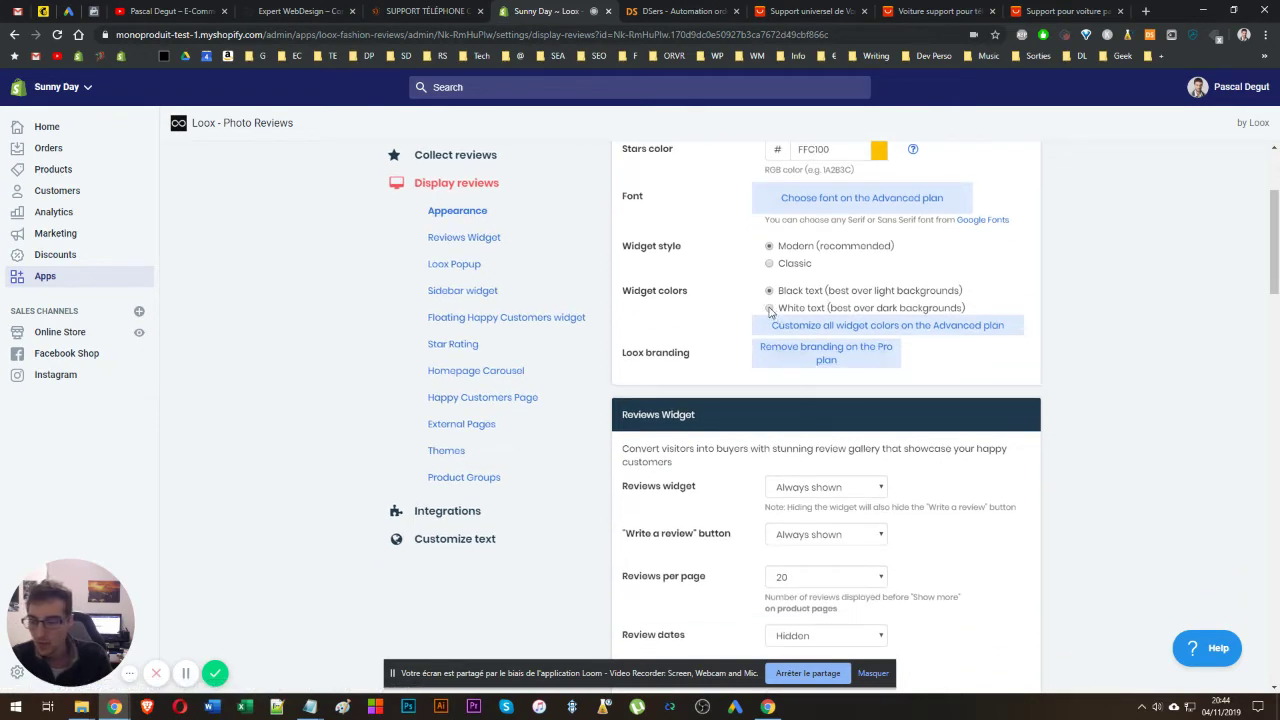
- Compare the widget's "Write a review" button and reviews-per-page settings with the reviews shown on the store's product page
{"action": "scroll", "coordinate": [751, 449], "scroll_direction": "down", "scroll_amount": 2}
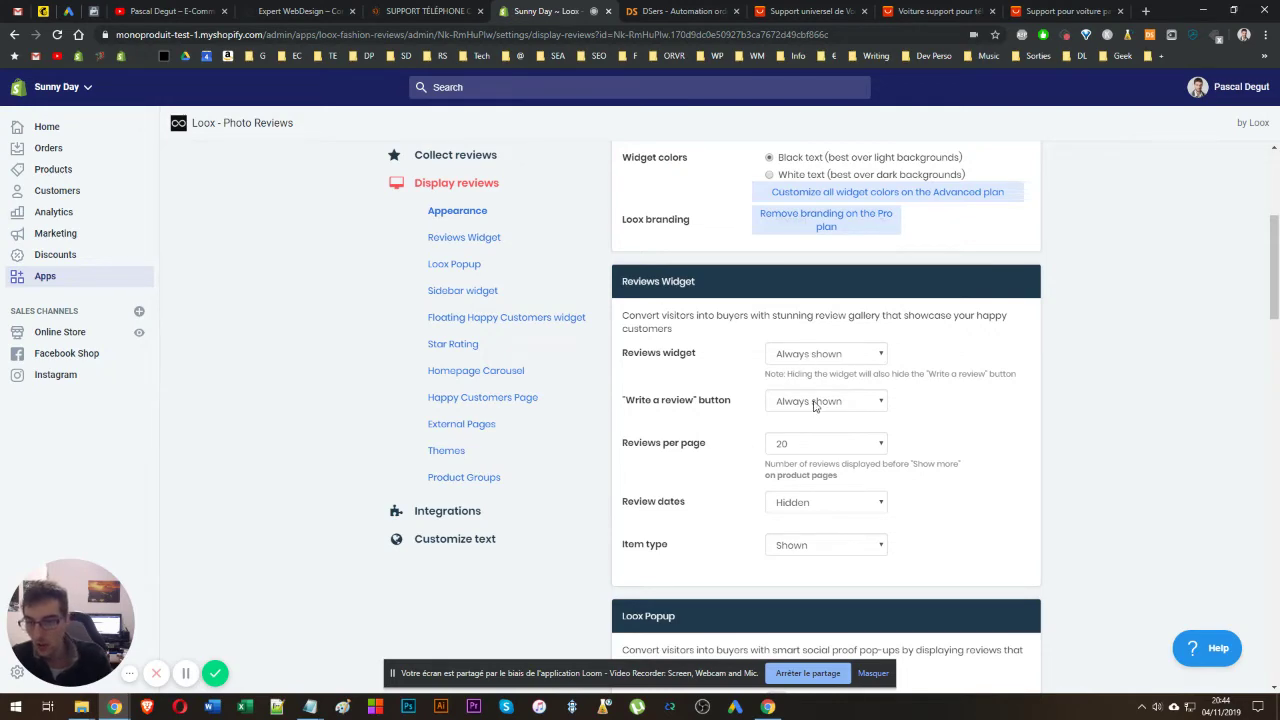
{"action": "left_click", "coordinate": [425, 11]}
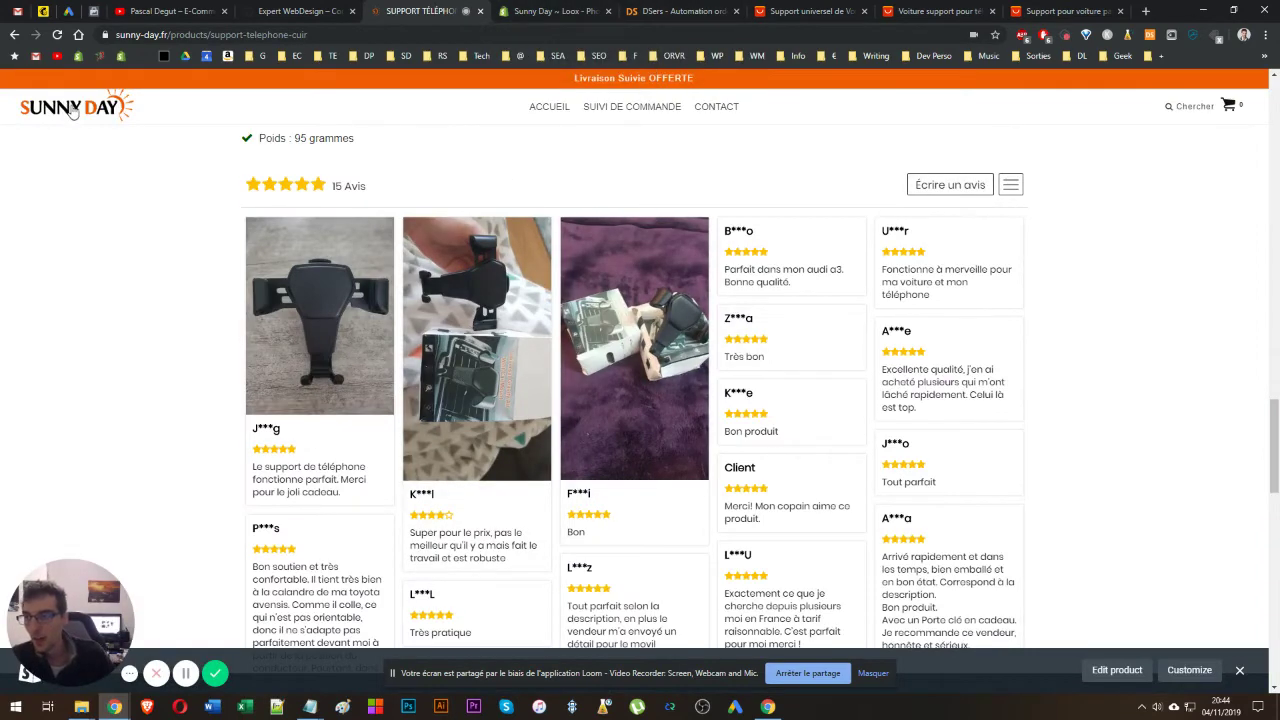
{"action": "left_click", "coordinate": [517, 9]}
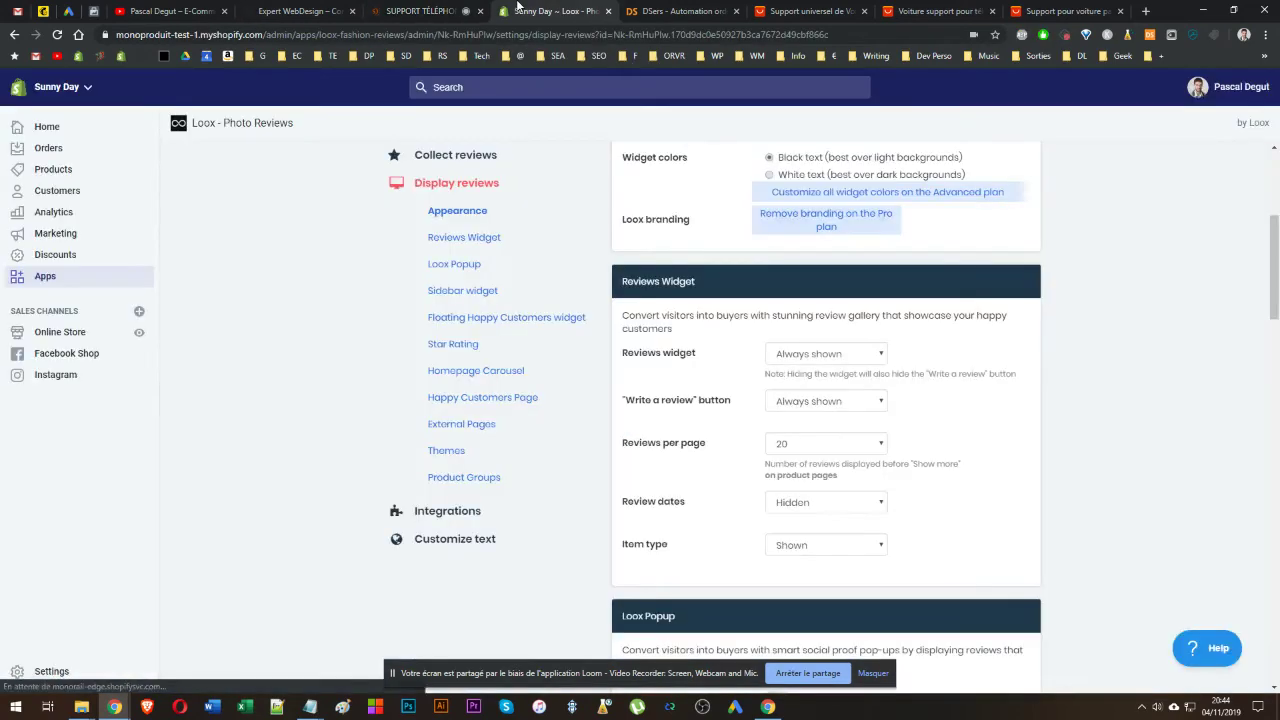
{"action": "scroll", "coordinate": [733, 463], "scroll_direction": "down", "scroll_amount": 2}
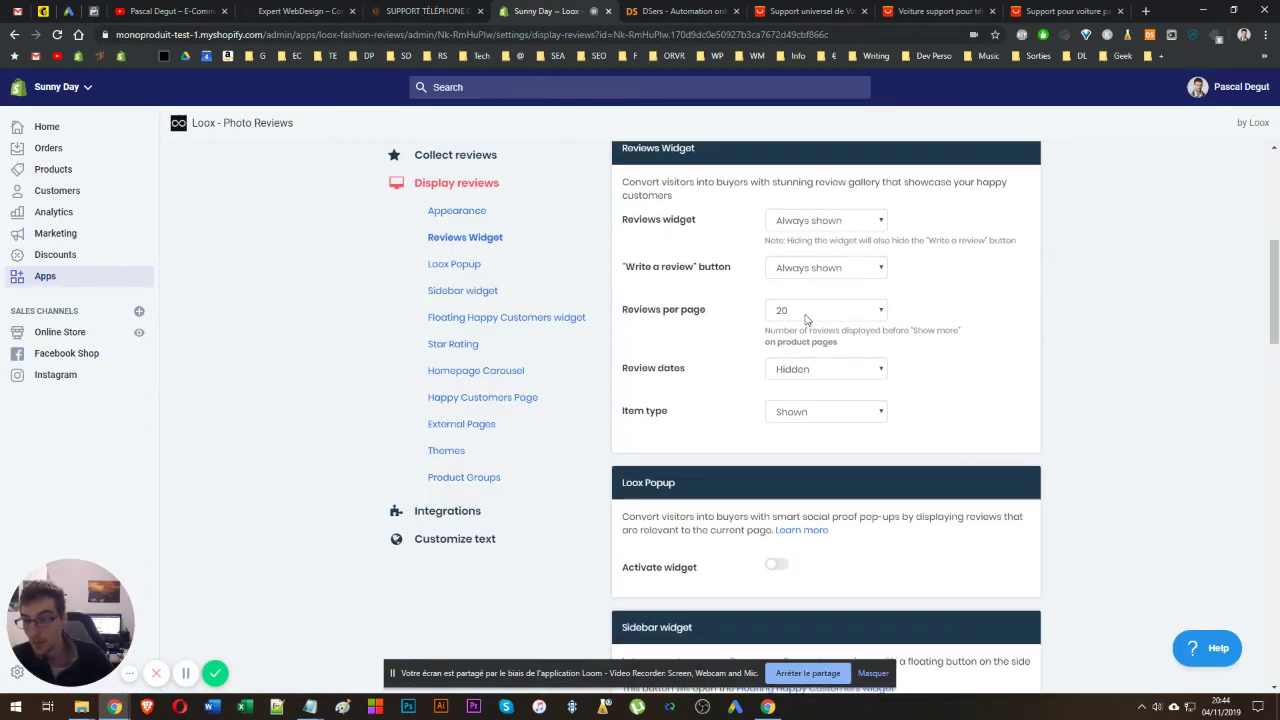
{"action": "left_click", "coordinate": [427, 11]}
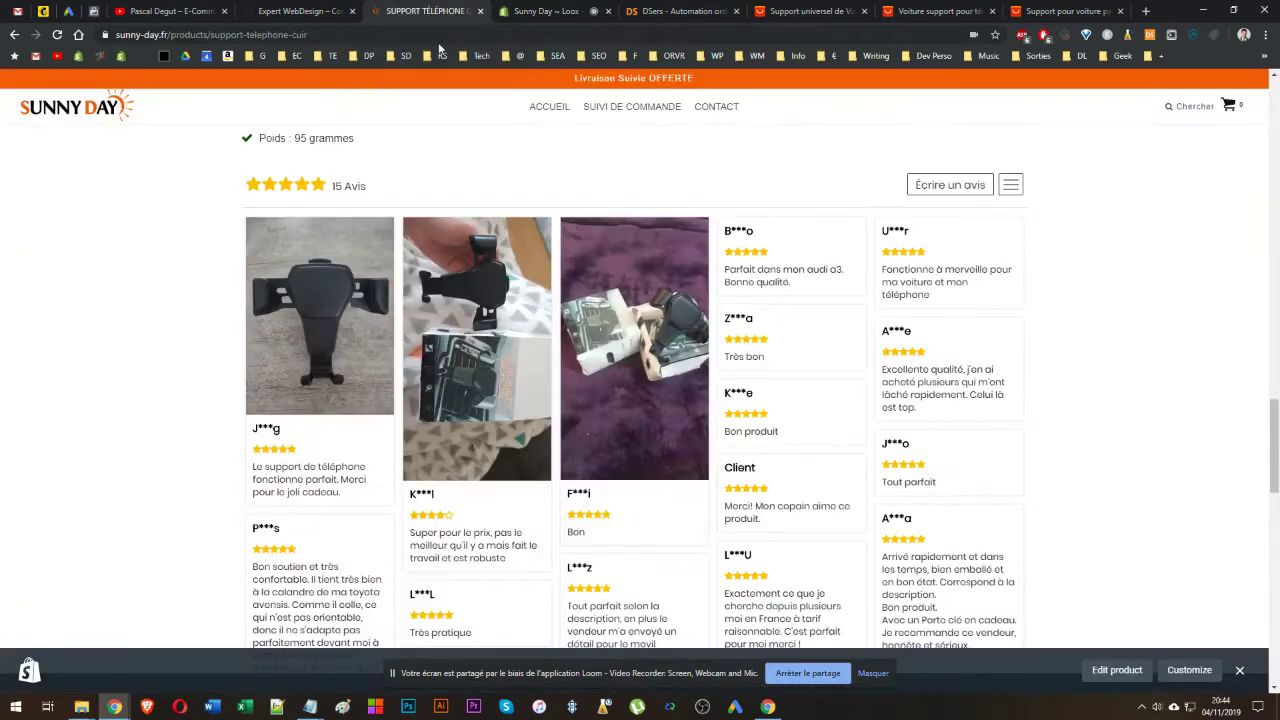
{"action": "scroll", "coordinate": [577, 355], "scroll_direction": "down", "scroll_amount": 2}
{"action": "scroll", "coordinate": [550, 353], "scroll_direction": "up", "scroll_amount": 3}
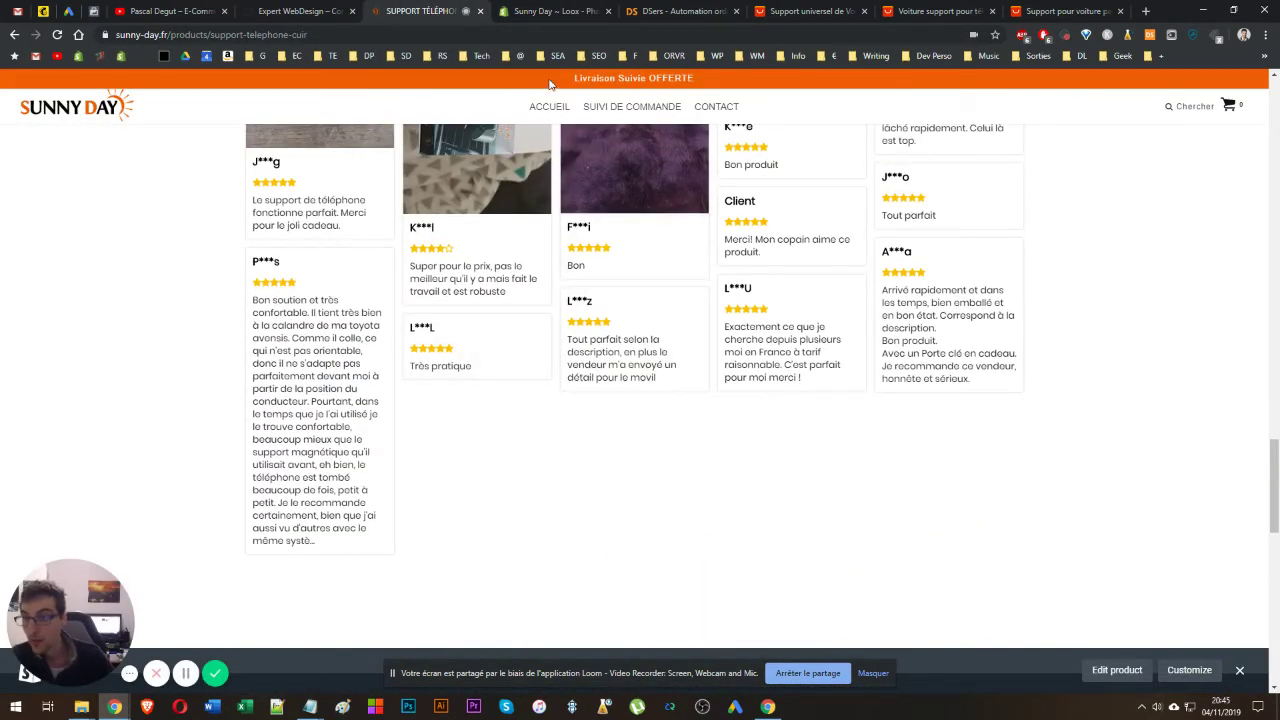
{"action": "left_click", "coordinate": [577, 10]}
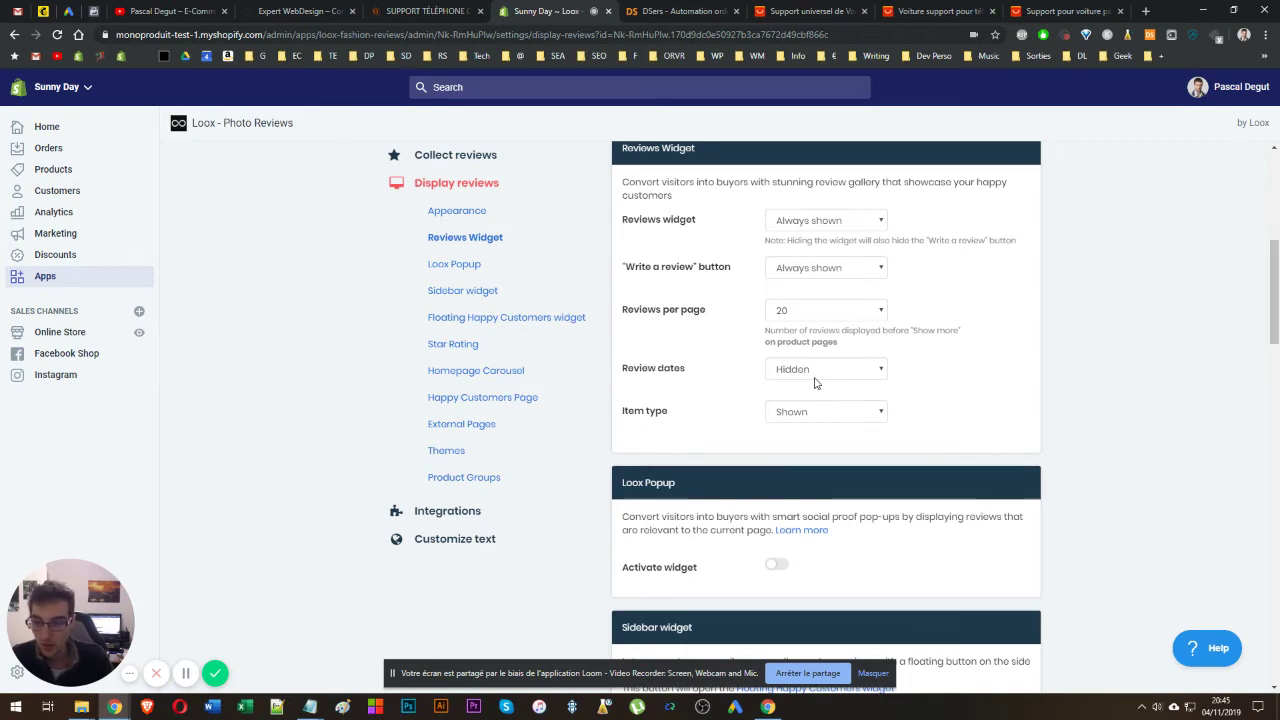
- Check the reviews widget's item type setting against the product page, and return to the Loox display settings
{"action": "left_click", "coordinate": [814, 411]}
{"action": "left_click", "coordinate": [815, 413]}
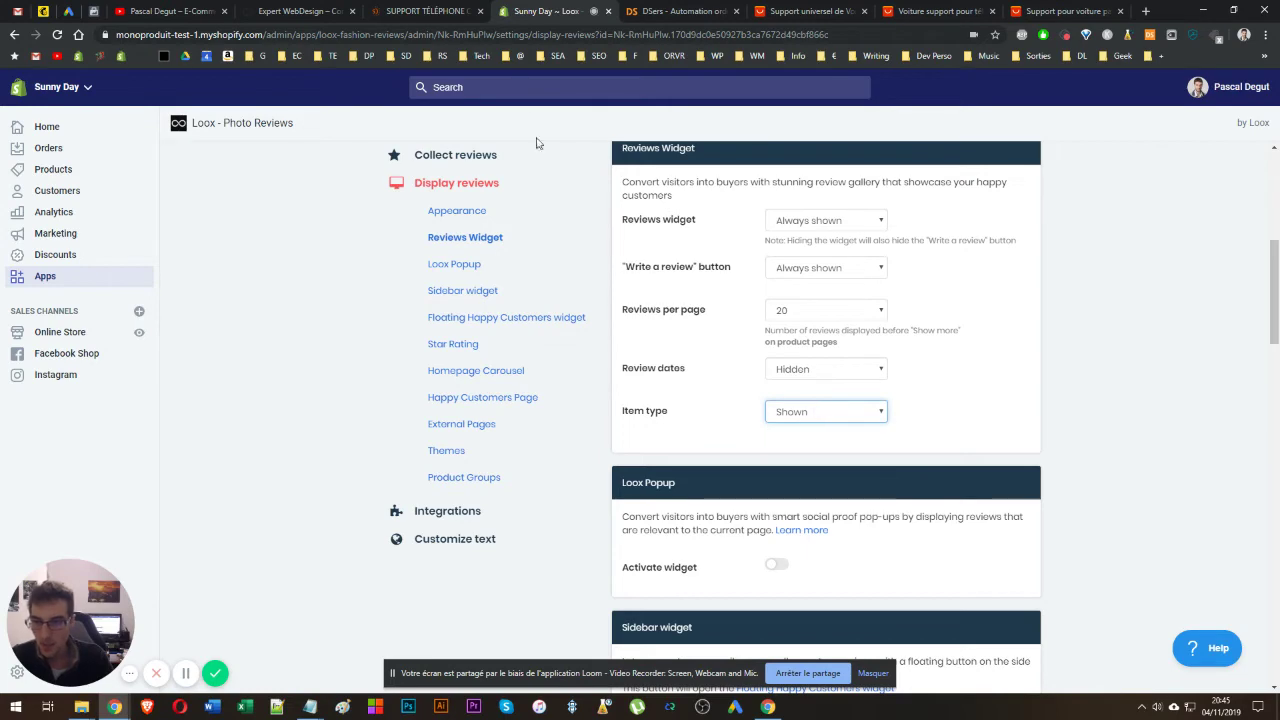
{"action": "left_click", "coordinate": [433, 8]}
{"action": "scroll", "coordinate": [580, 262], "scroll_direction": "up", "scroll_amount": 6}
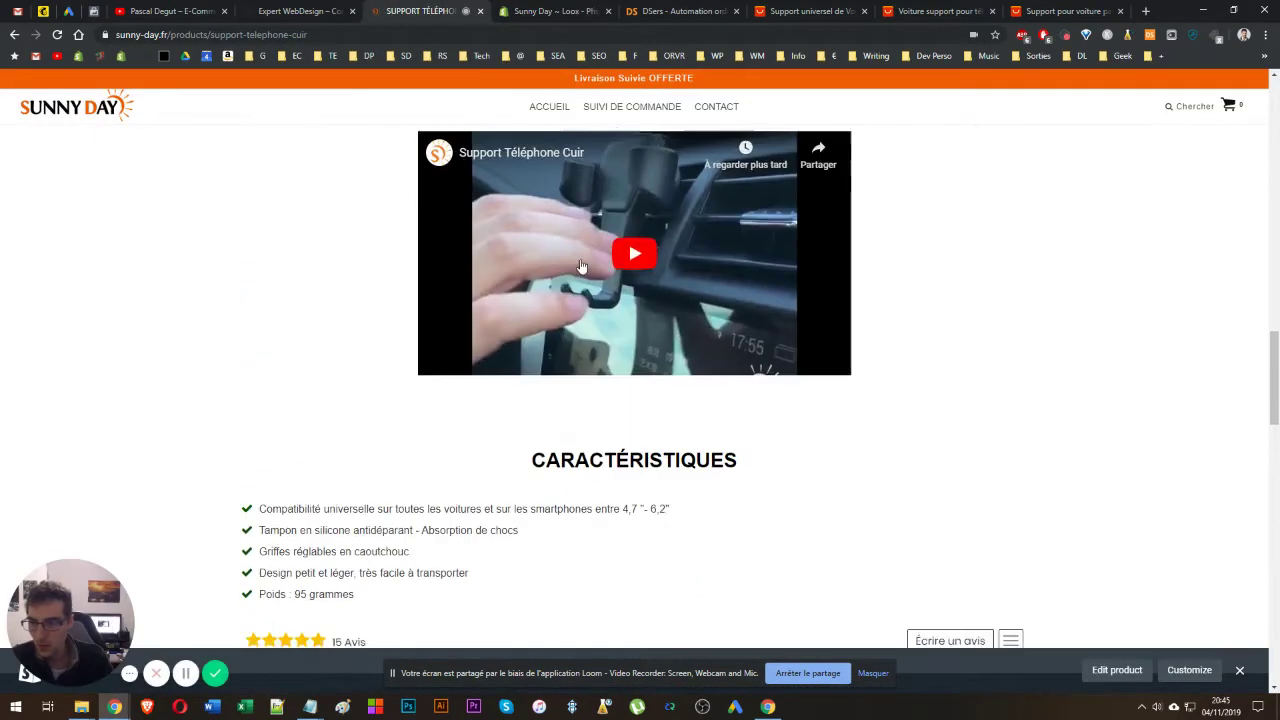
{"action": "scroll", "coordinate": [580, 255], "scroll_direction": "down", "scroll_amount": 3}
{"action": "left_click", "coordinate": [540, 11]}
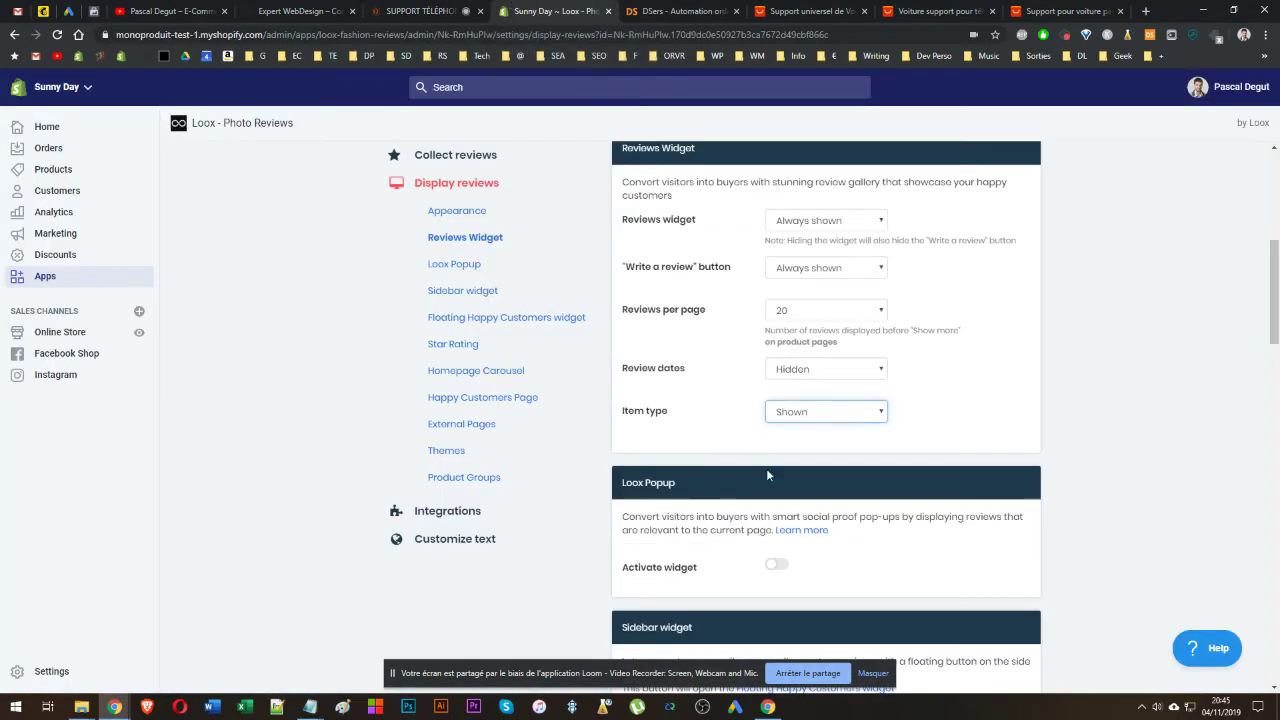
- Examine the Loox Popup, Sidebar widget and Floating Happy Customers widget settings
{"action": "scroll", "coordinate": [829, 516], "scroll_direction": "down", "scroll_amount": 3}
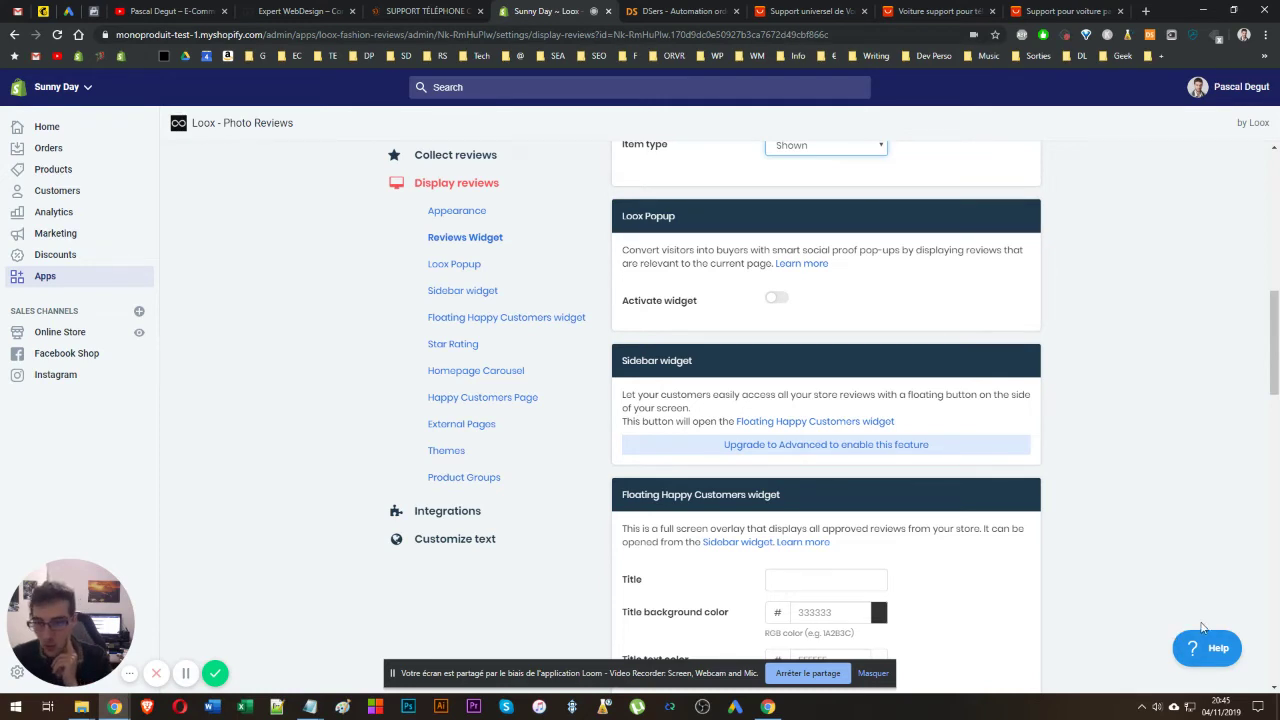
{"action": "scroll", "coordinate": [956, 487], "scroll_direction": "down", "scroll_amount": 1}
{"action": "scroll", "coordinate": [956, 487], "scroll_direction": "up", "scroll_amount": 1}
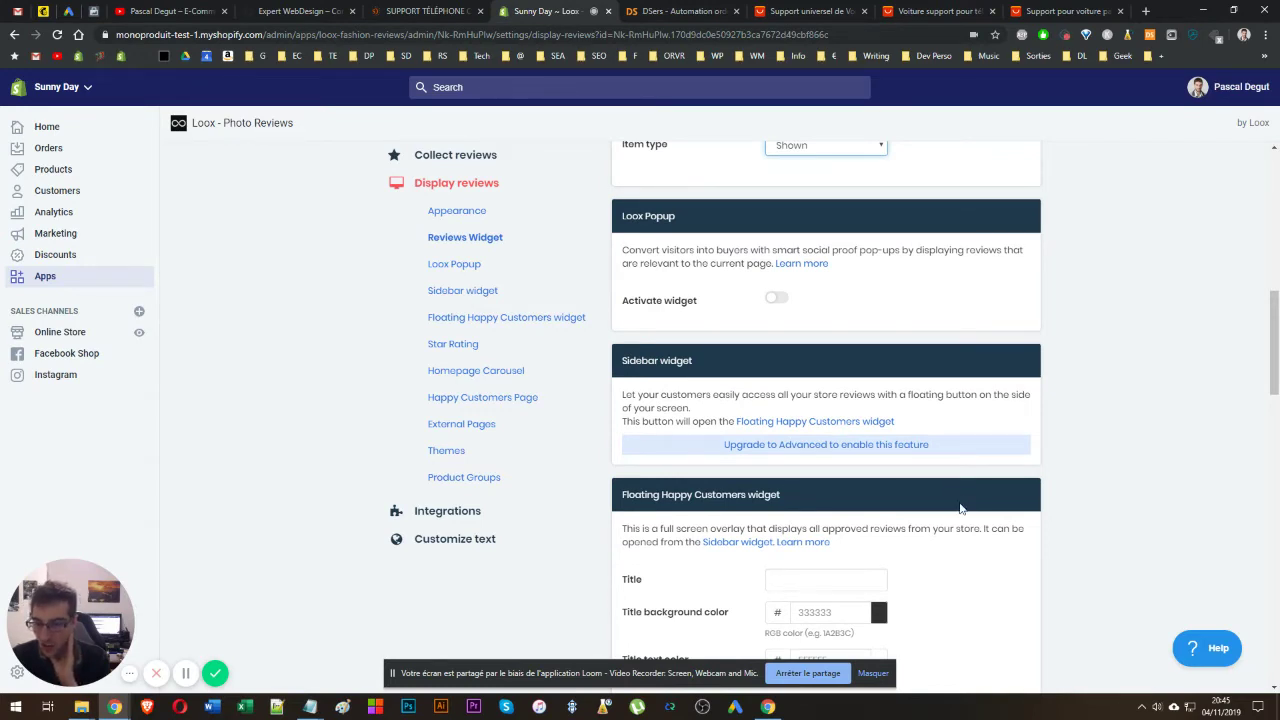
{"action": "scroll", "coordinate": [960, 510], "scroll_direction": "down", "scroll_amount": 2}
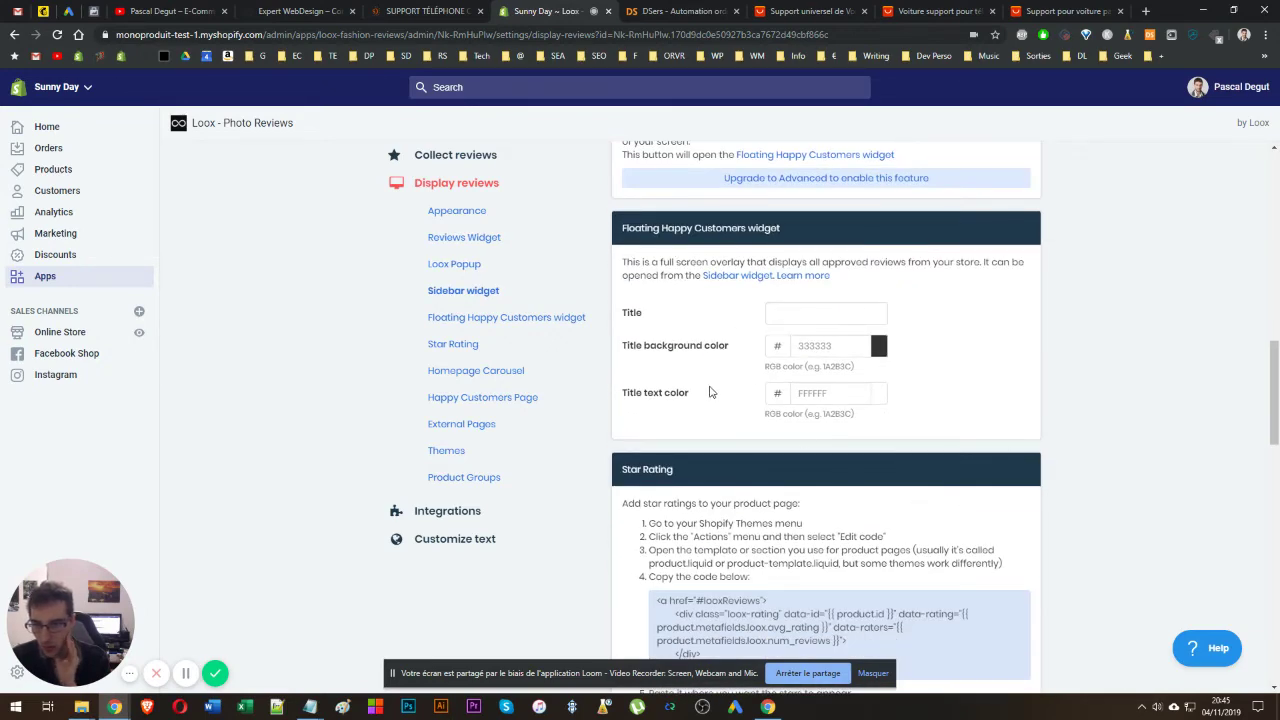
{"action": "scroll", "coordinate": [713, 387], "scroll_direction": "down", "scroll_amount": 1}
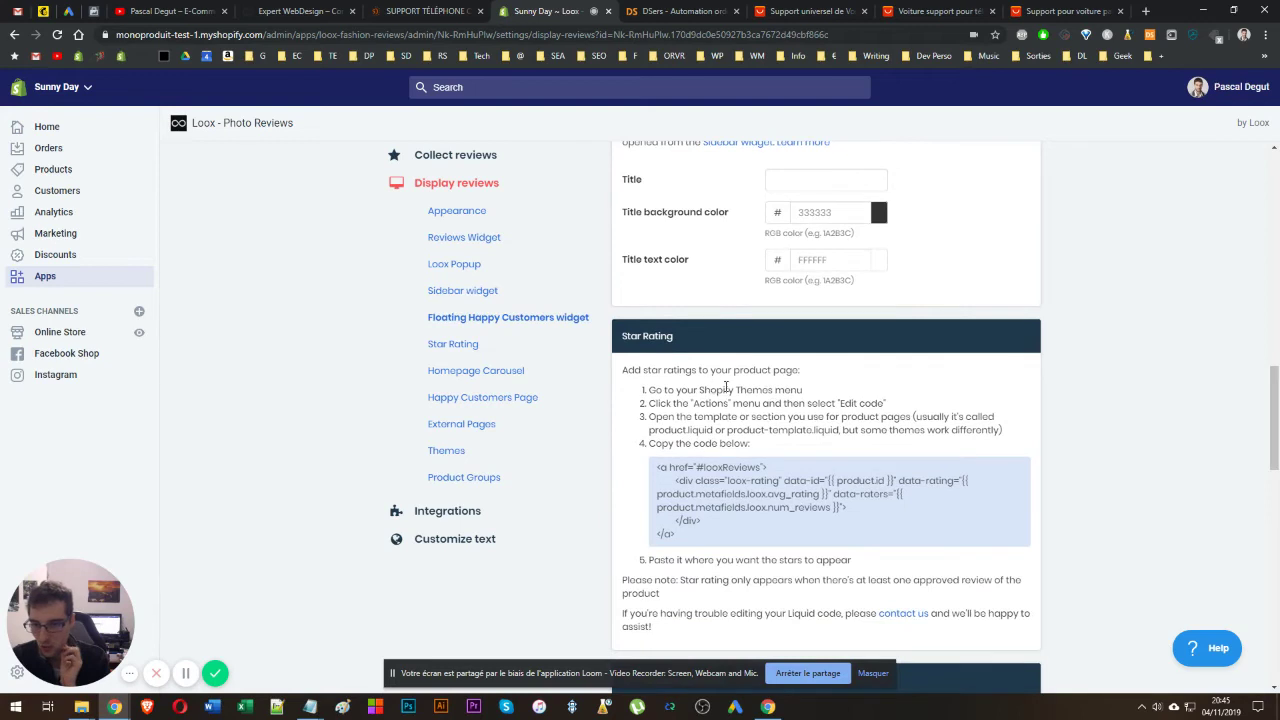
- Read the Star Rating instructions, highlighting the code snippet and the product.liquid and product-template.liquid files it goes into
{"action": "scroll", "coordinate": [713, 387], "scroll_direction": "down", "scroll_amount": 1}
{"action": "left_click_drag", "start_coordinate": [716, 426], "coordinate": [701, 384]}
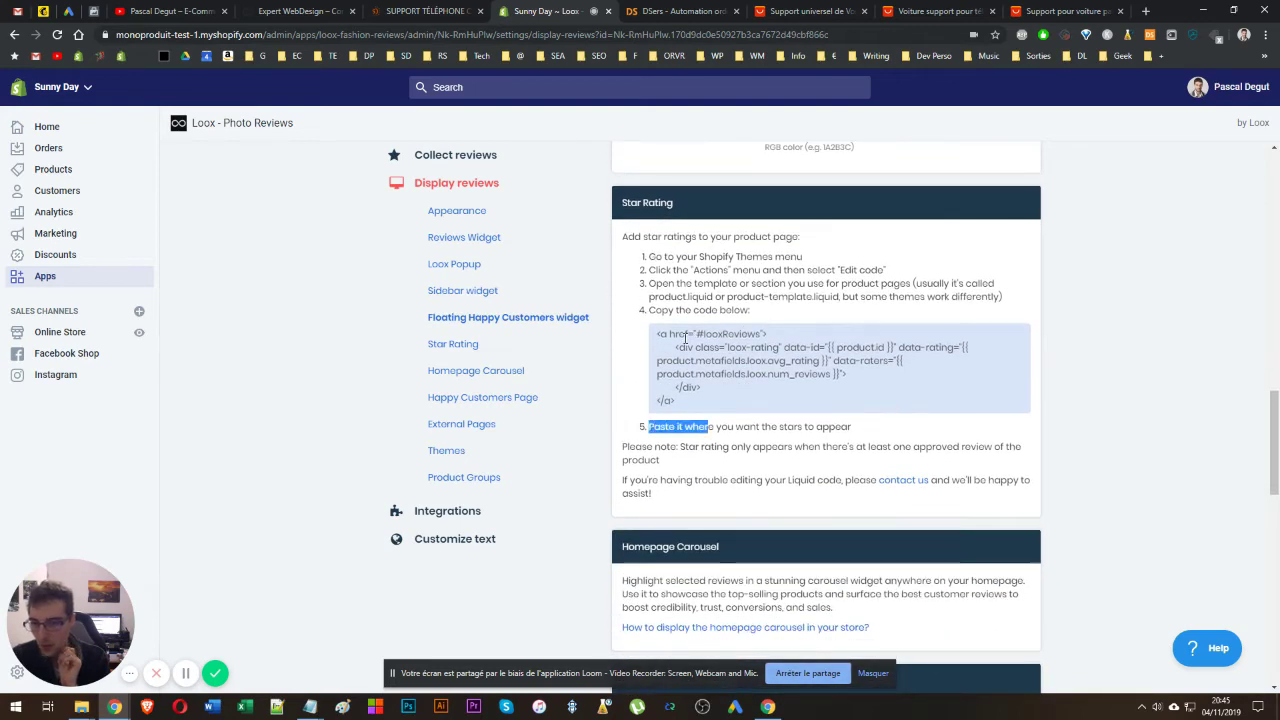
{"action": "left_click_drag", "start_coordinate": [680, 338], "coordinate": [728, 423]}
{"action": "left_click", "coordinate": [728, 423]}
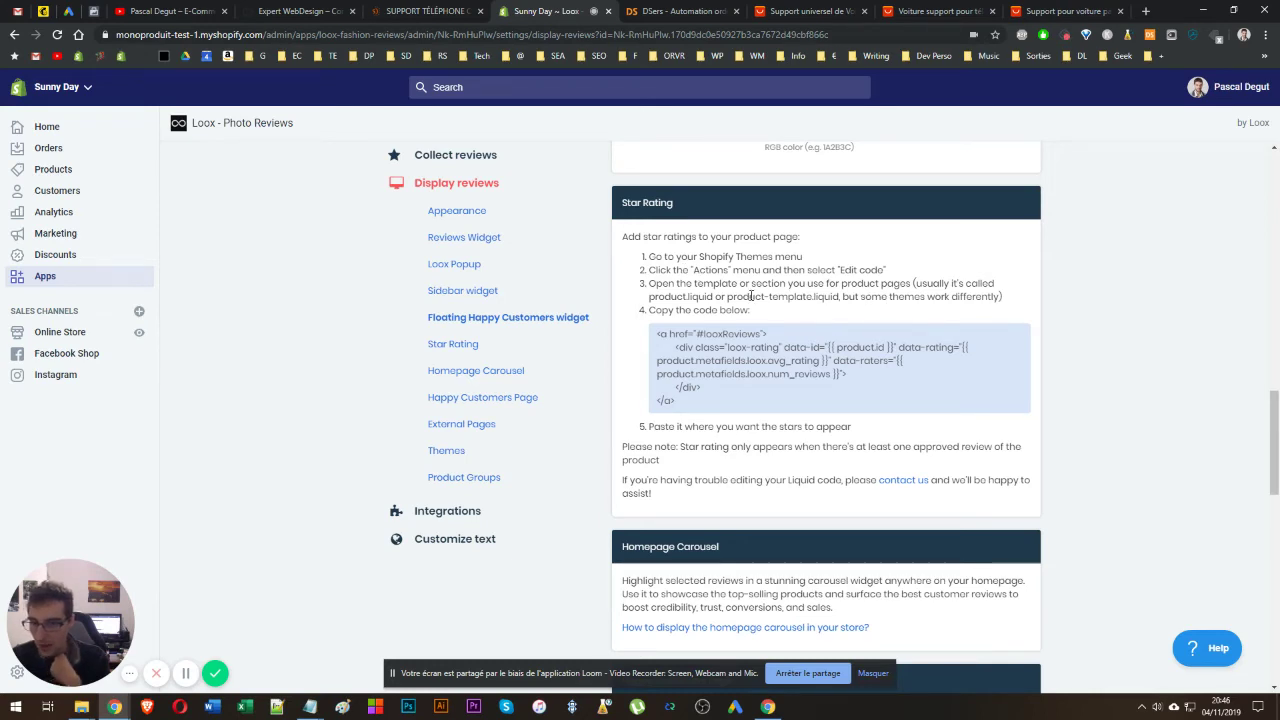
{"action": "left_click_drag", "start_coordinate": [728, 302], "coordinate": [841, 299]}
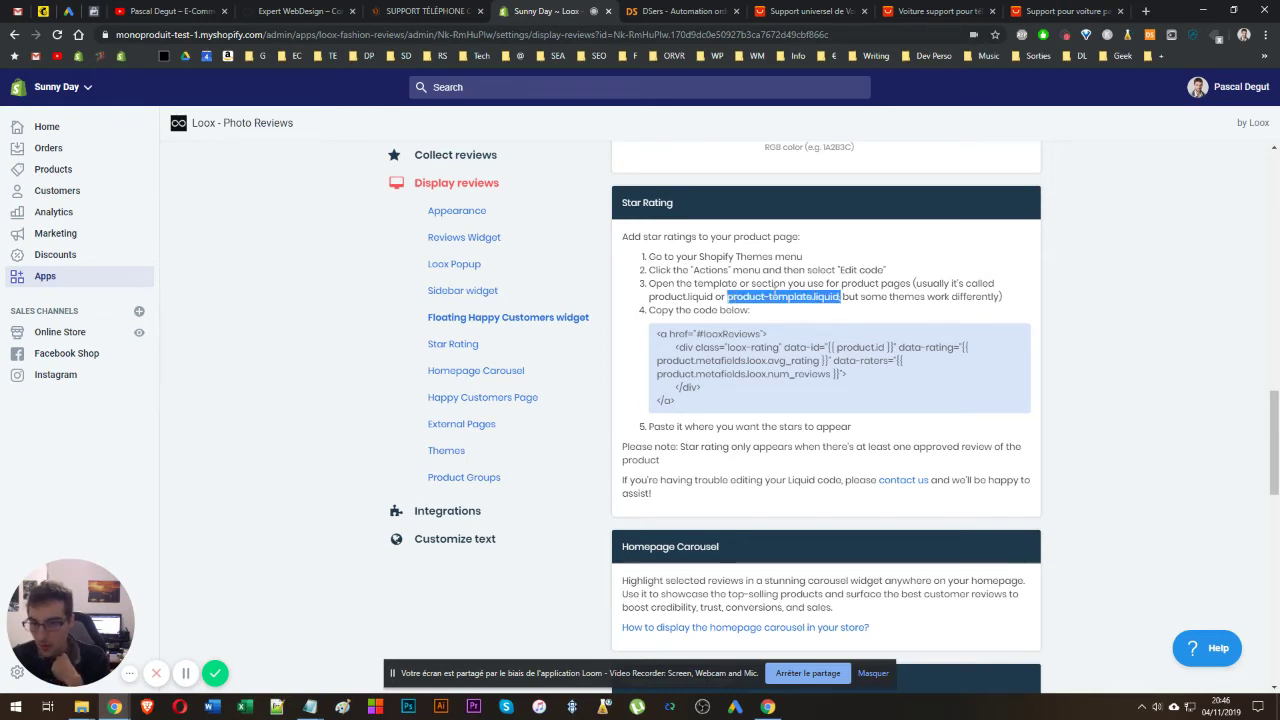
{"action": "left_click_drag", "start_coordinate": [653, 297], "coordinate": [716, 302]}
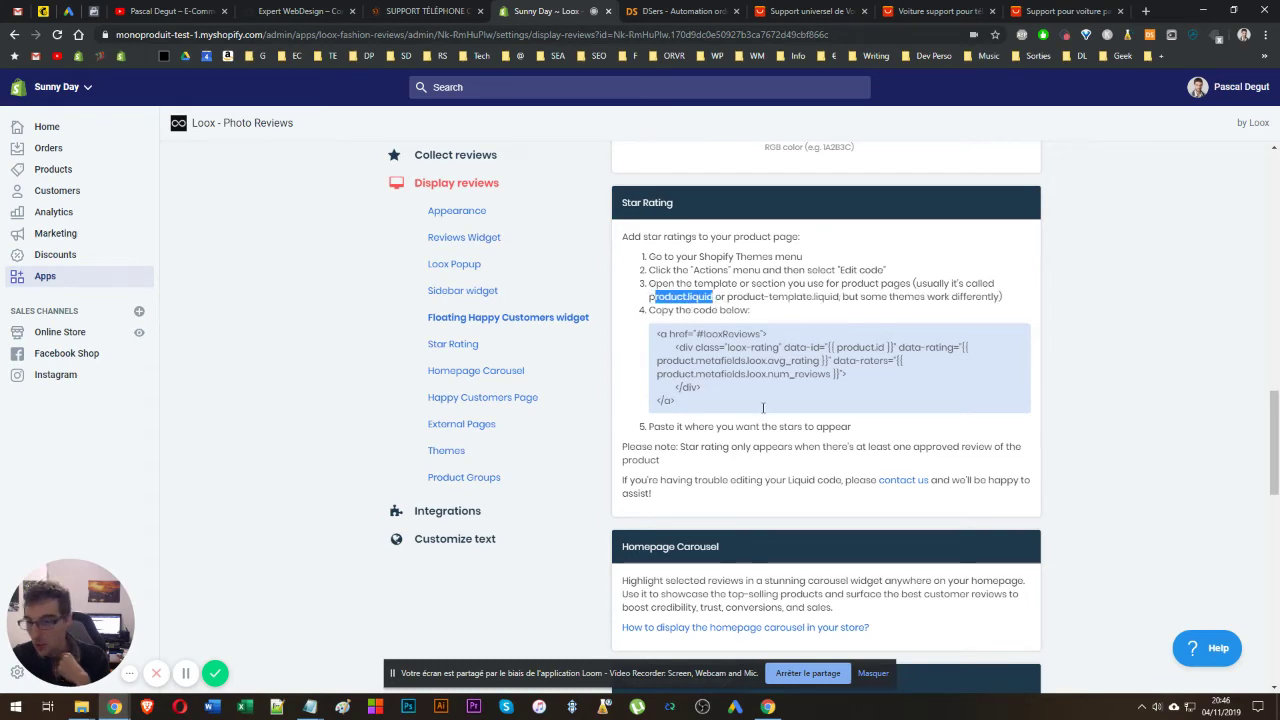
- Review the External pages instructions, highlighting the reviews widget code, the ratings widget code and the script
{"action": "scroll", "coordinate": [763, 406], "scroll_direction": "down", "scroll_amount": 8}
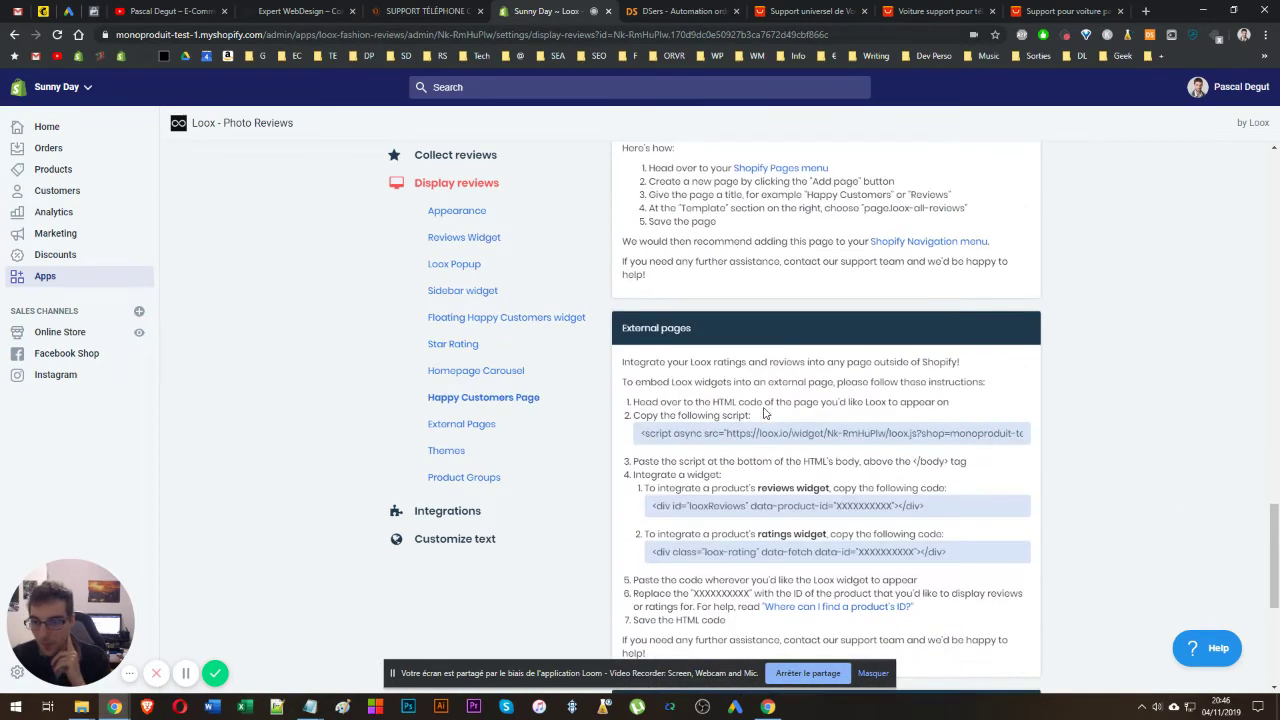
{"action": "scroll", "coordinate": [760, 400], "scroll_direction": "down", "scroll_amount": 2}
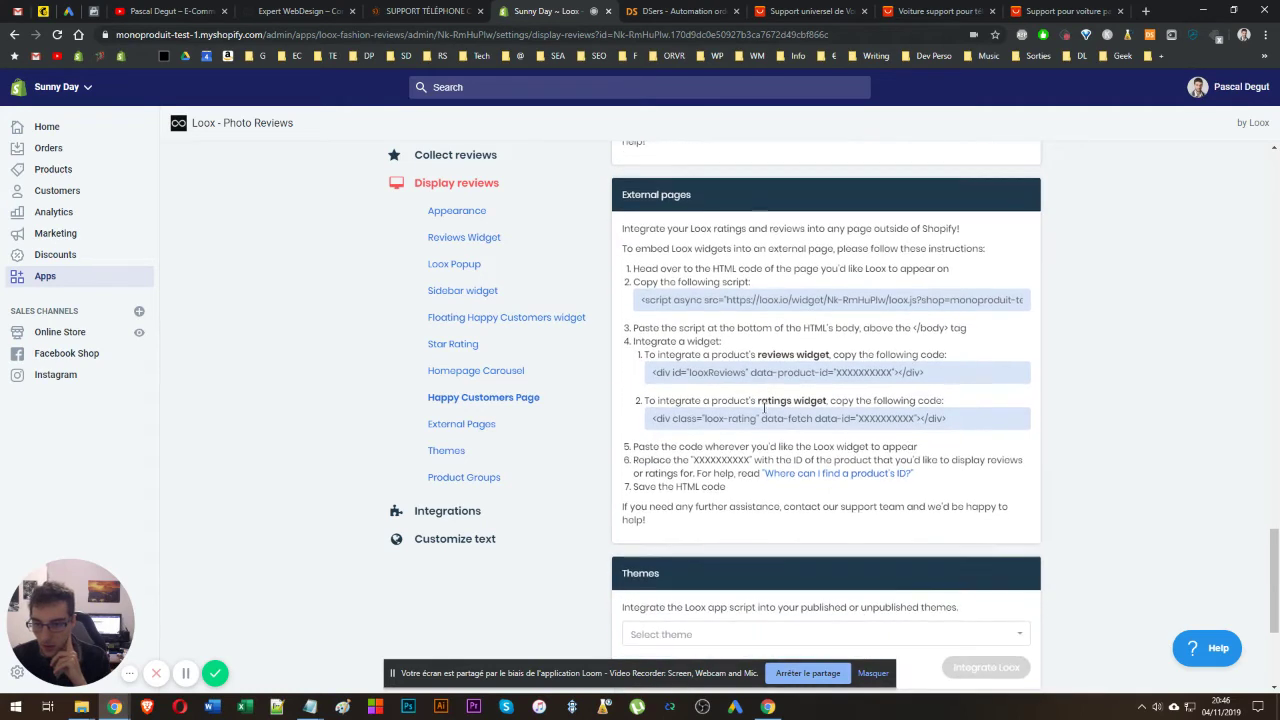
{"action": "triple_click", "coordinate": [754, 376]}
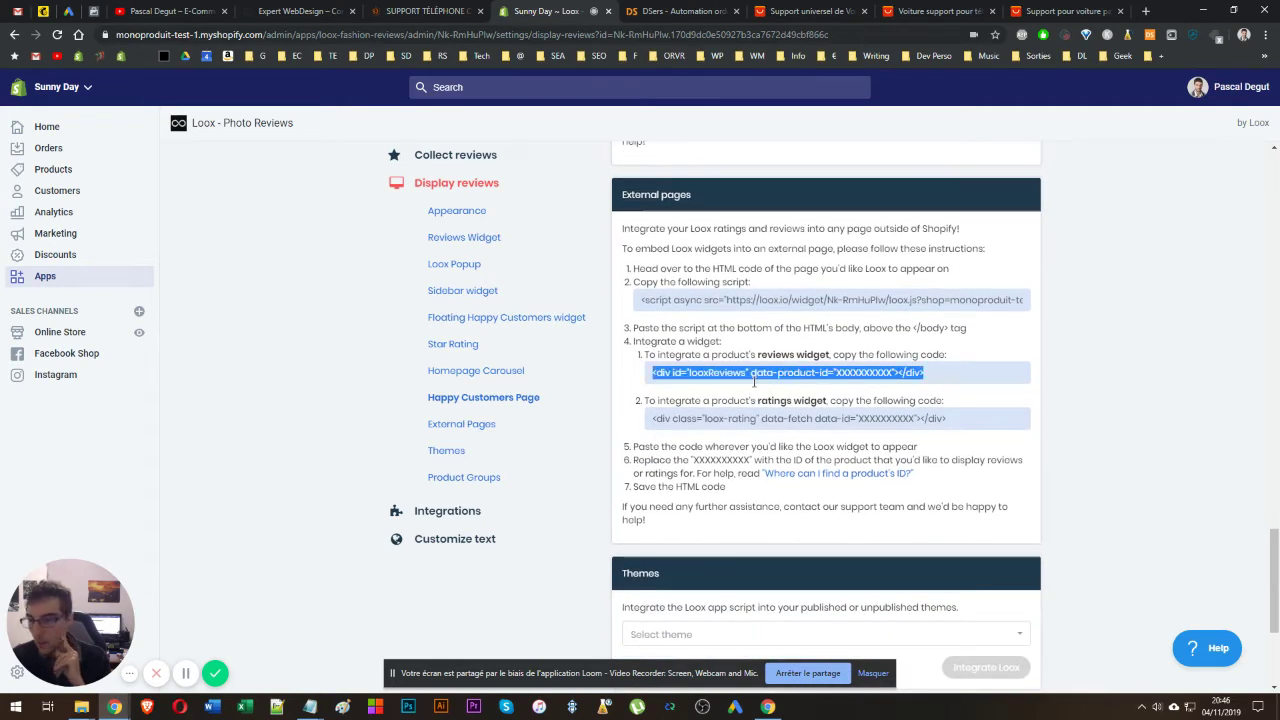
{"action": "triple_click", "coordinate": [754, 418]}
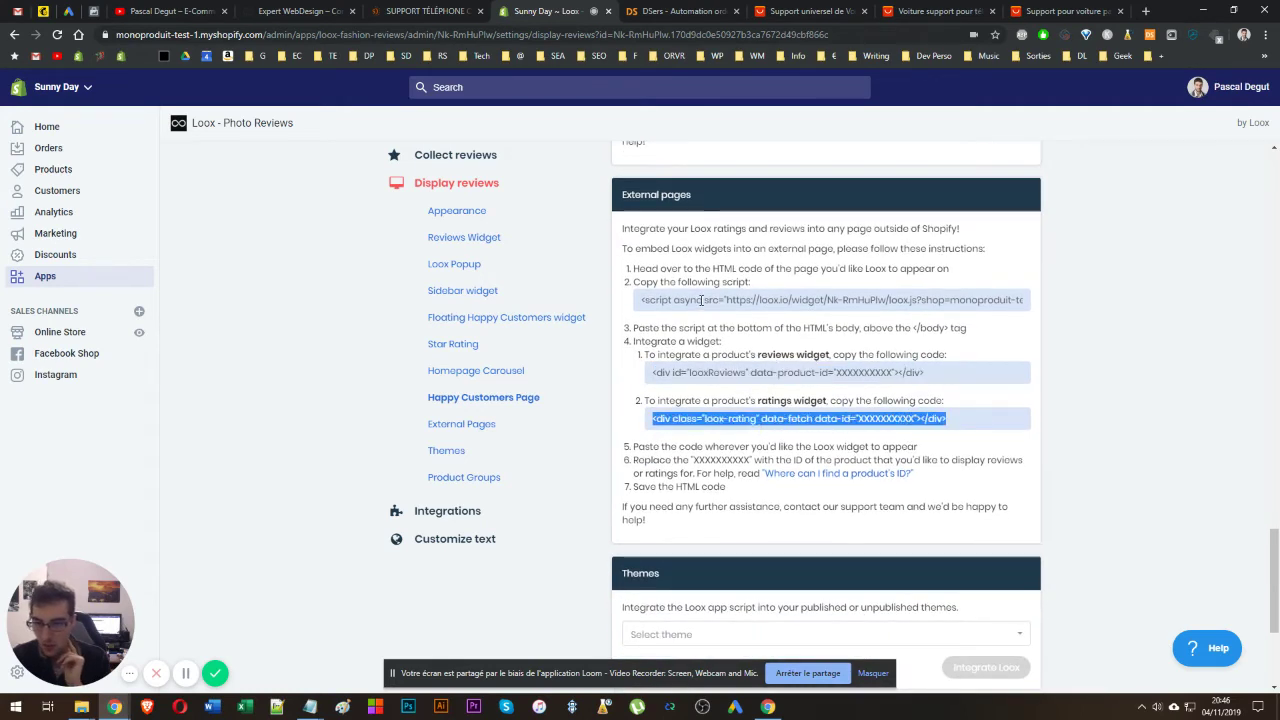
{"action": "triple_click", "coordinate": [702, 300]}
- Check which store themes the Loox script can be integrated into, leaving the theme unselected
{"action": "scroll", "coordinate": [697, 326], "scroll_direction": "down", "scroll_amount": 3}
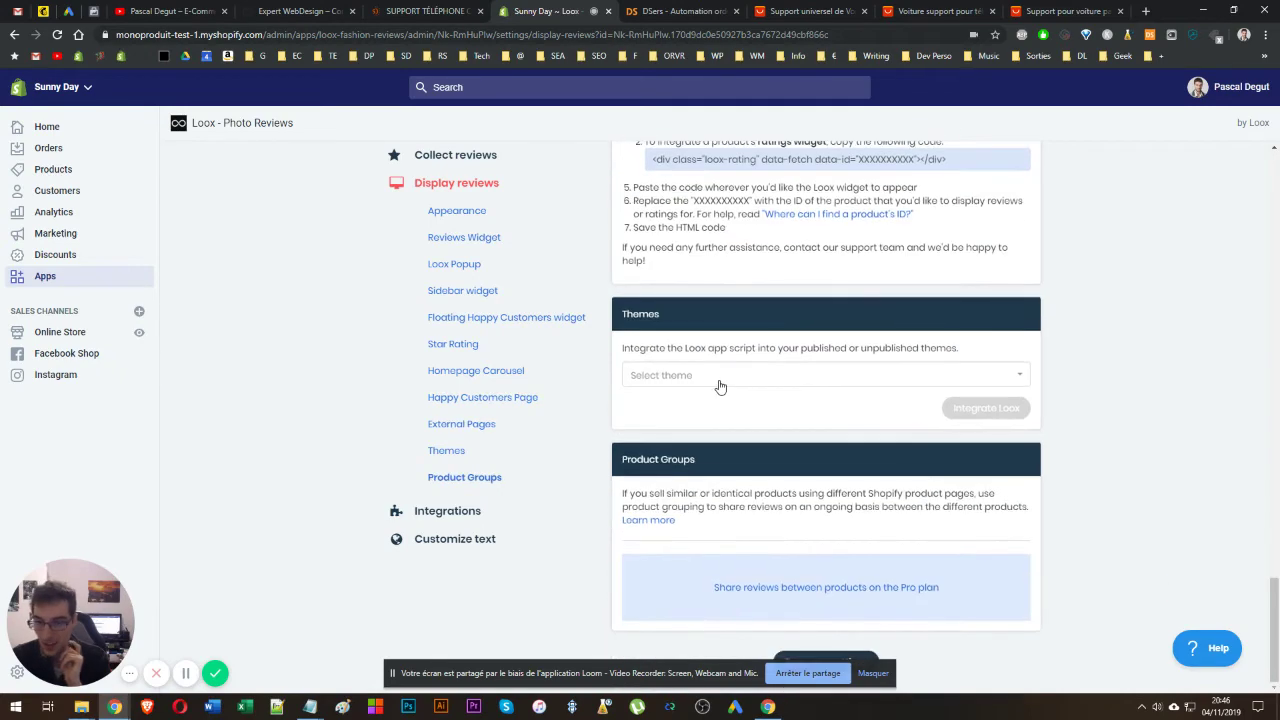
{"action": "left_click", "coordinate": [720, 386]}
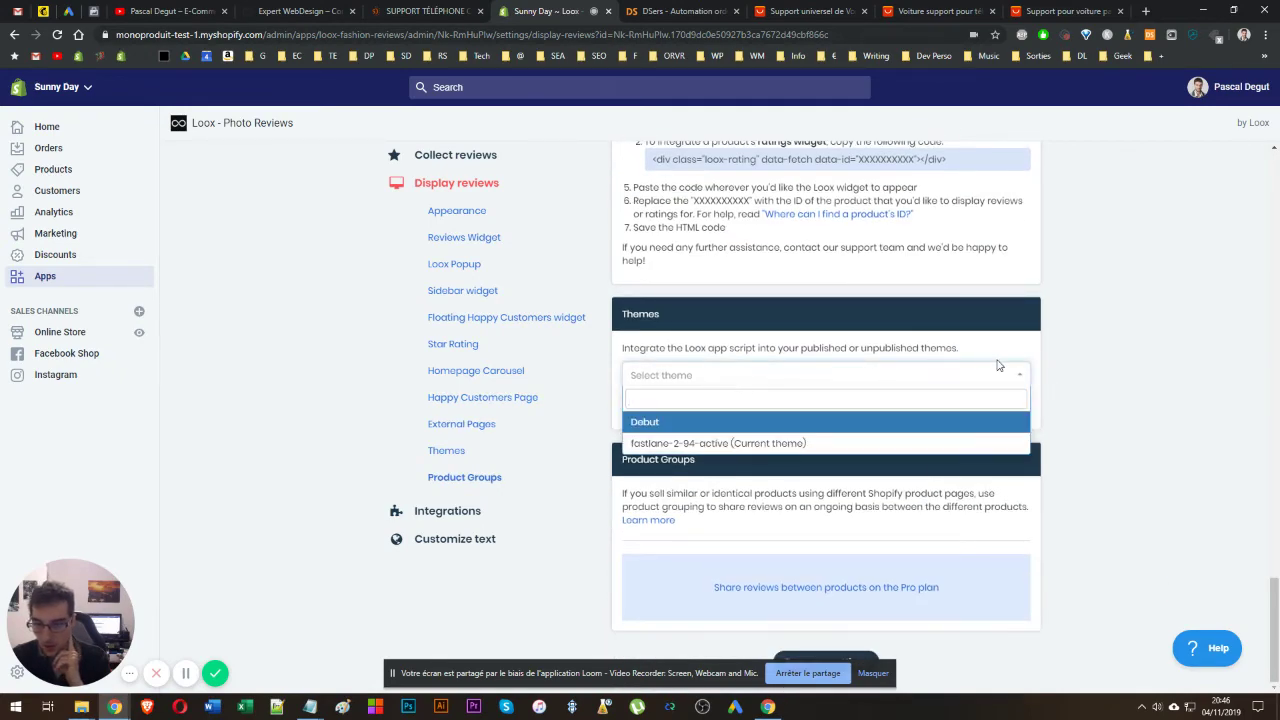
{"action": "left_click", "coordinate": [1030, 358]}
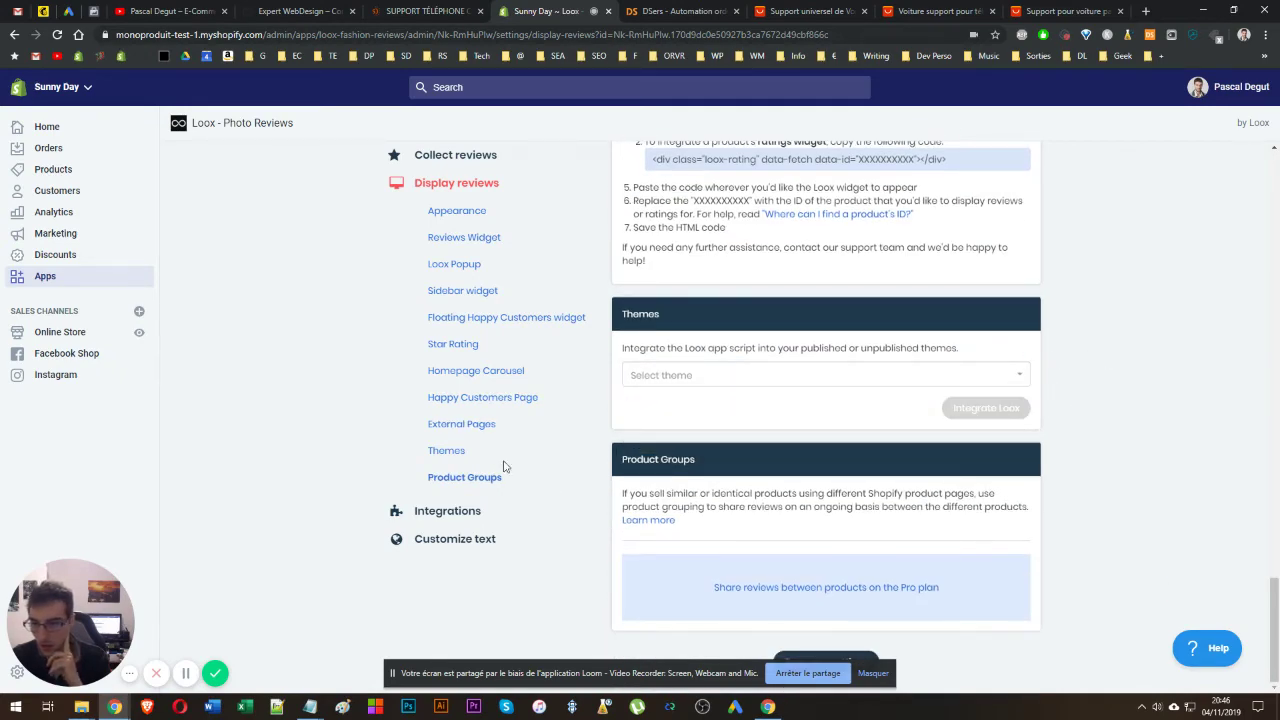
{"action": "left_click", "coordinate": [757, 384]}
{"action": "left_click", "coordinate": [752, 384]}
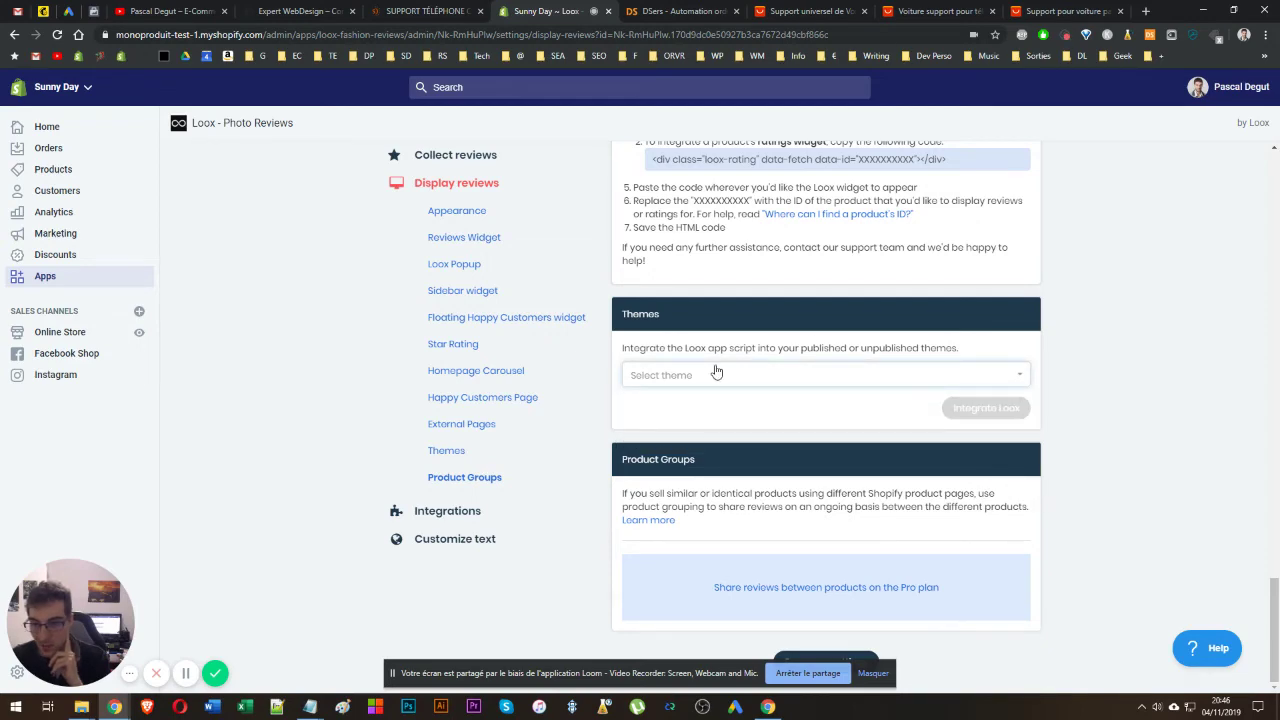
- Browse the available Loox integrations, and open the text customization settings to view the language option
{"action": "left_click", "coordinate": [448, 510]}
{"action": "scroll", "coordinate": [778, 509], "scroll_direction": "down", "scroll_amount": 4}
{"action": "scroll", "coordinate": [772, 511], "scroll_direction": "down", "scroll_amount": 8}
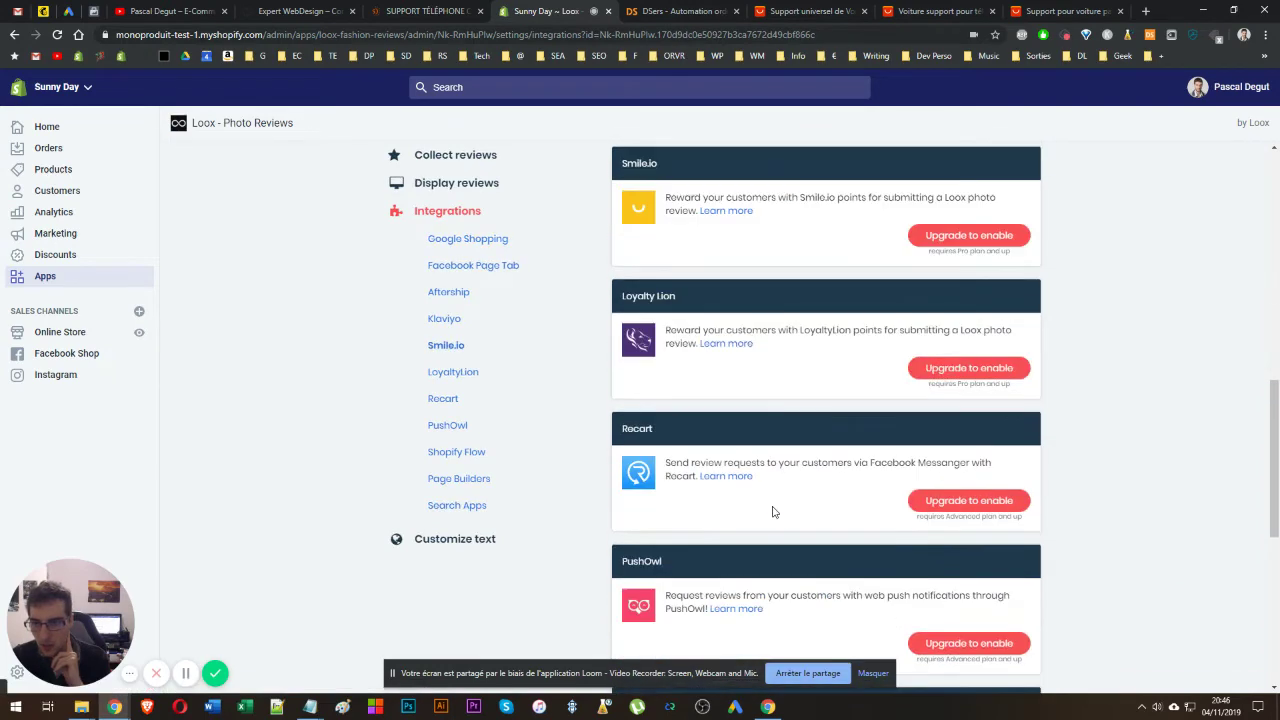
{"action": "scroll", "coordinate": [772, 511], "scroll_direction": "down", "scroll_amount": 2}
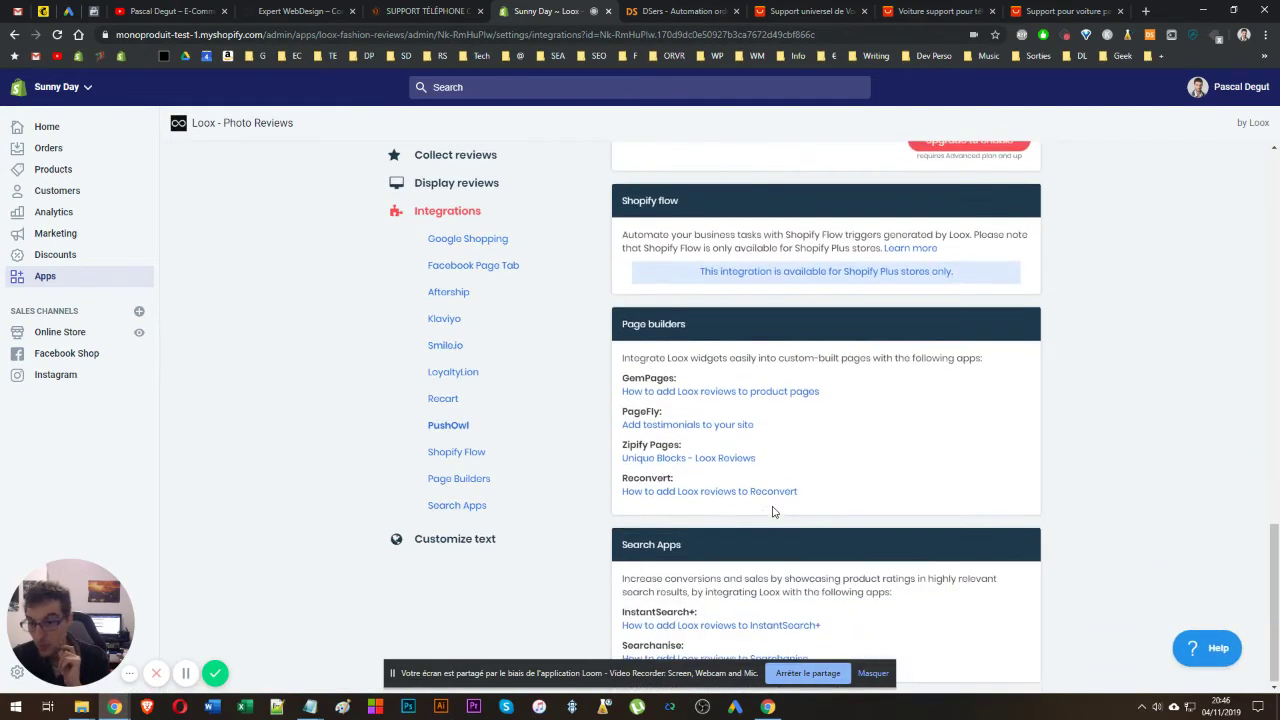
{"action": "scroll", "coordinate": [576, 535], "scroll_direction": "up", "scroll_amount": 9}
{"action": "scroll", "coordinate": [549, 525], "scroll_direction": "down", "scroll_amount": 5}
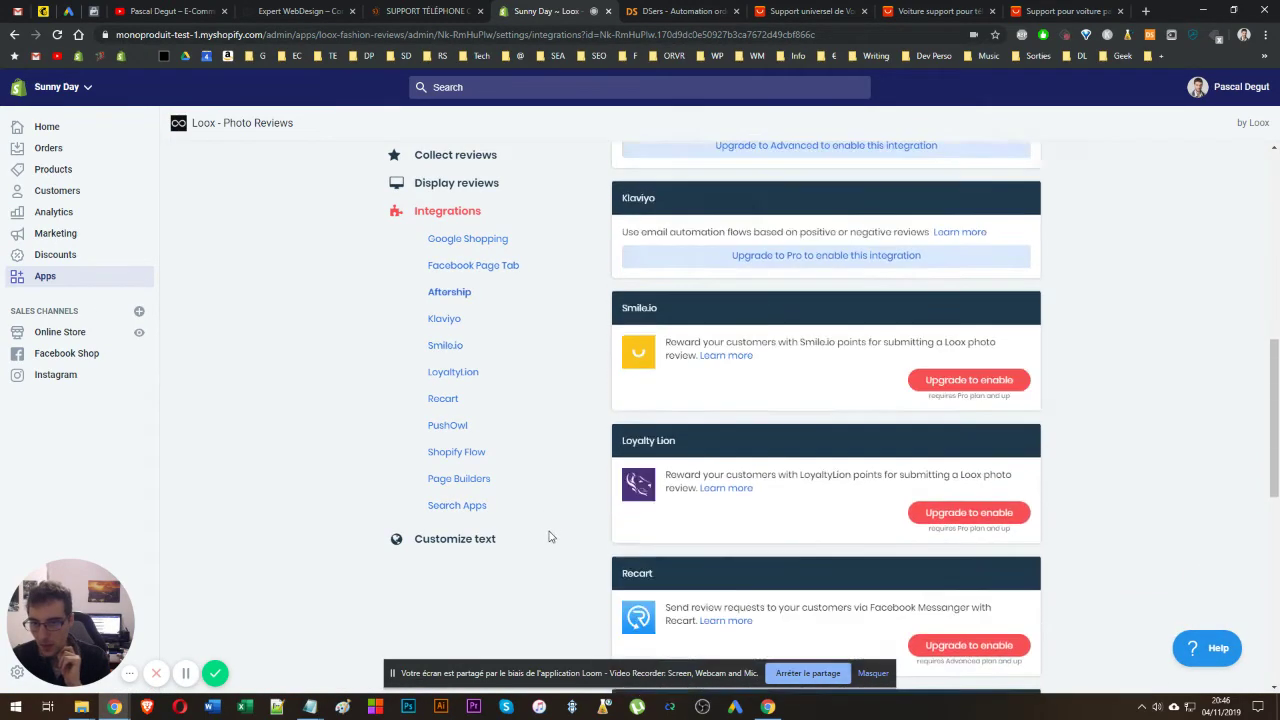
{"action": "left_click", "coordinate": [443, 543]}
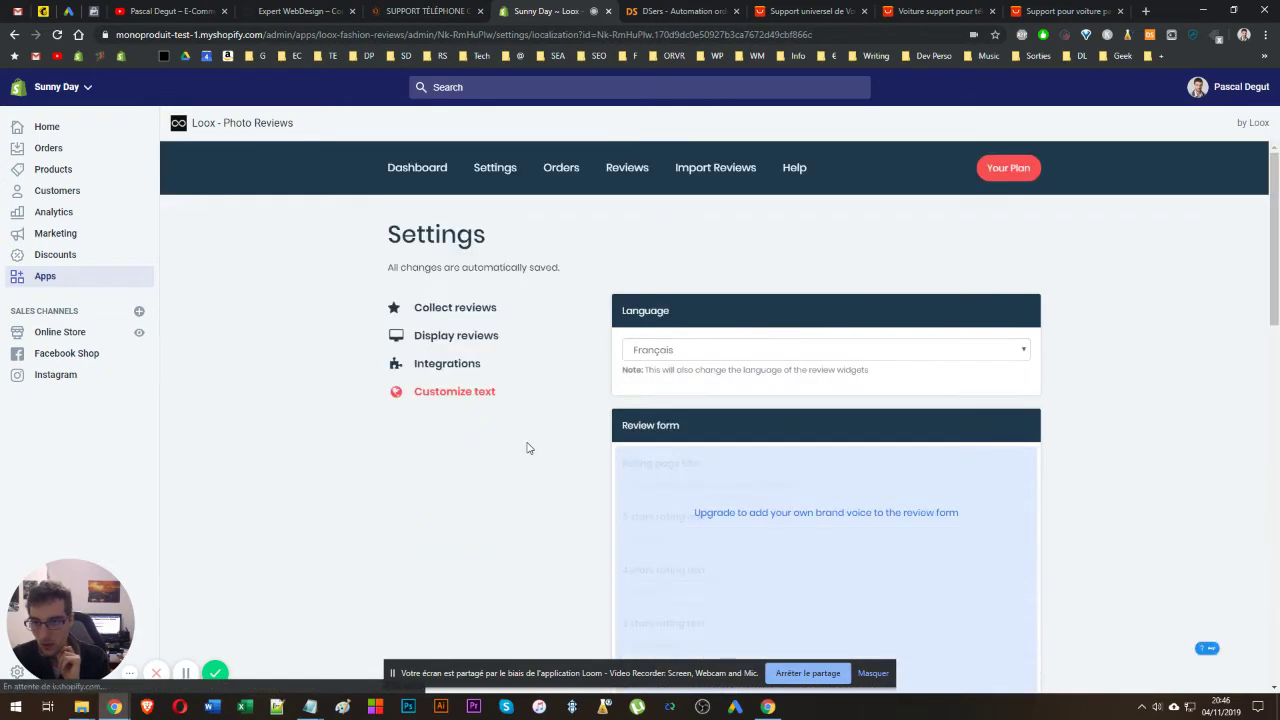
- Open the review import page and demonstrate moving the "Import to Loox" button toward the bookmarks bar for AliExpress imports
{"action": "left_click", "coordinate": [692, 180]}
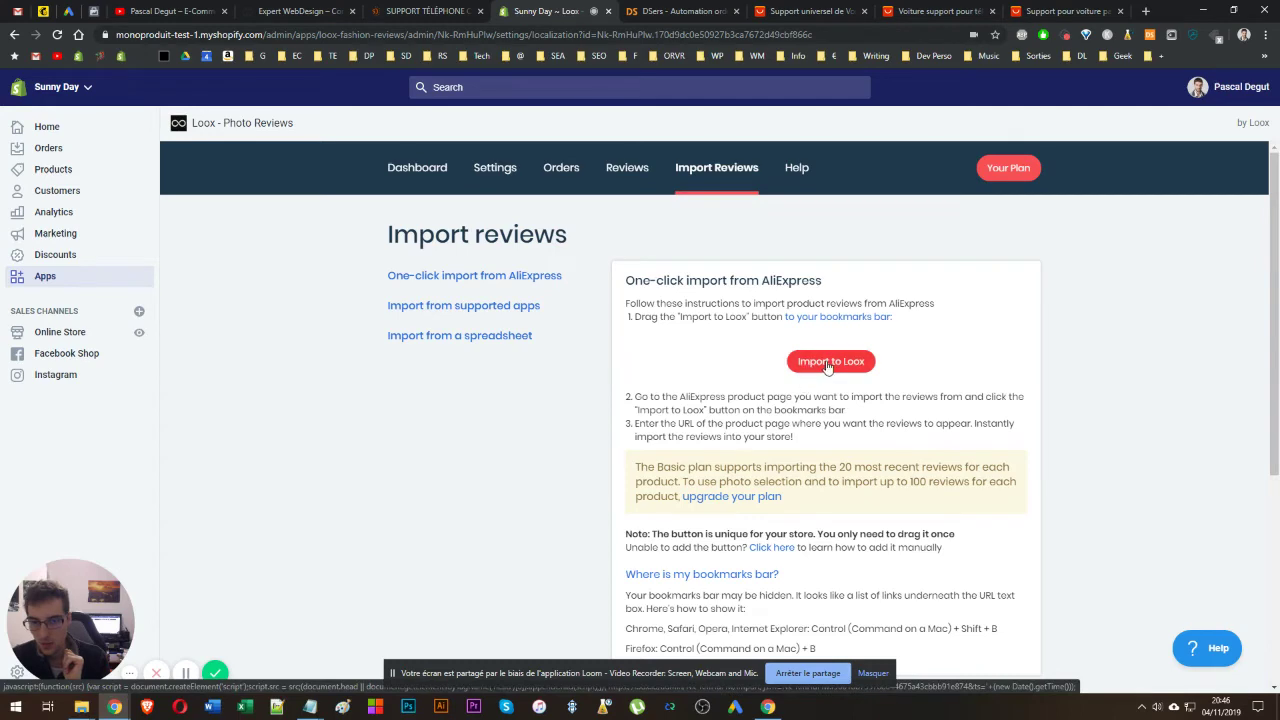
{"action": "left_click_drag", "start_coordinate": [807, 366], "coordinate": [728, 378]}
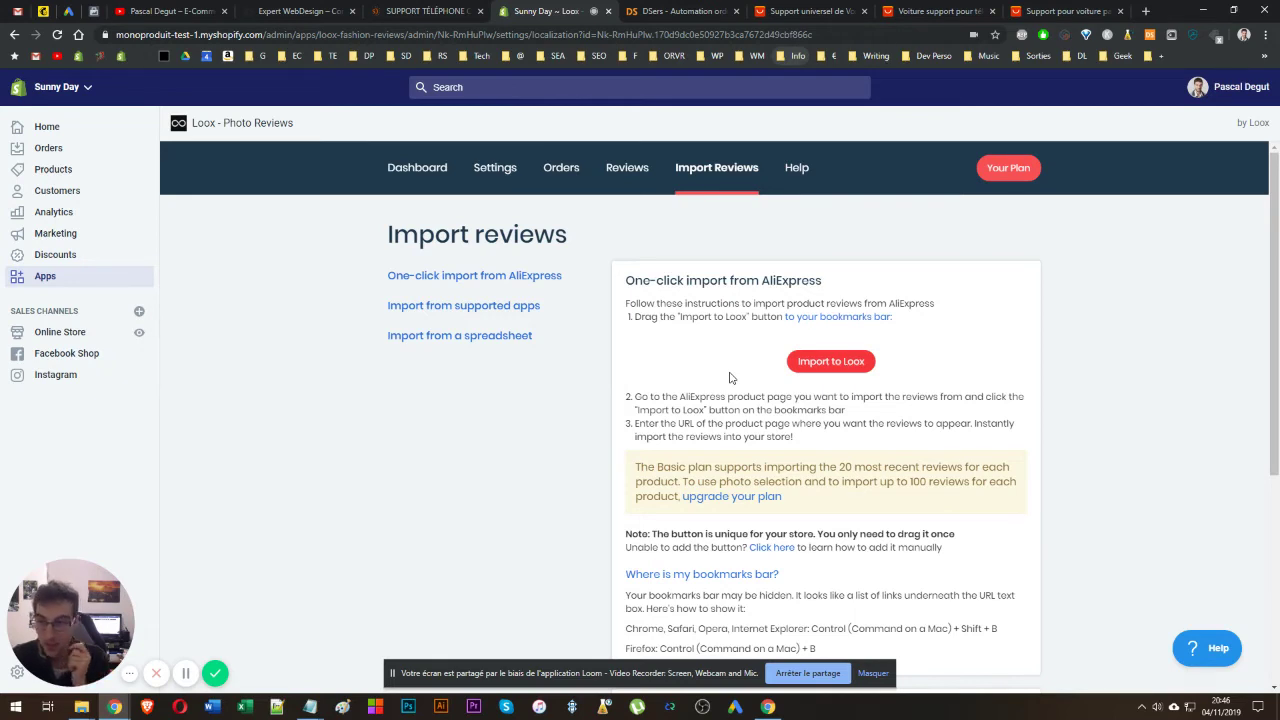
{"action": "scroll", "coordinate": [600, 372], "scroll_direction": "down", "scroll_amount": 1}
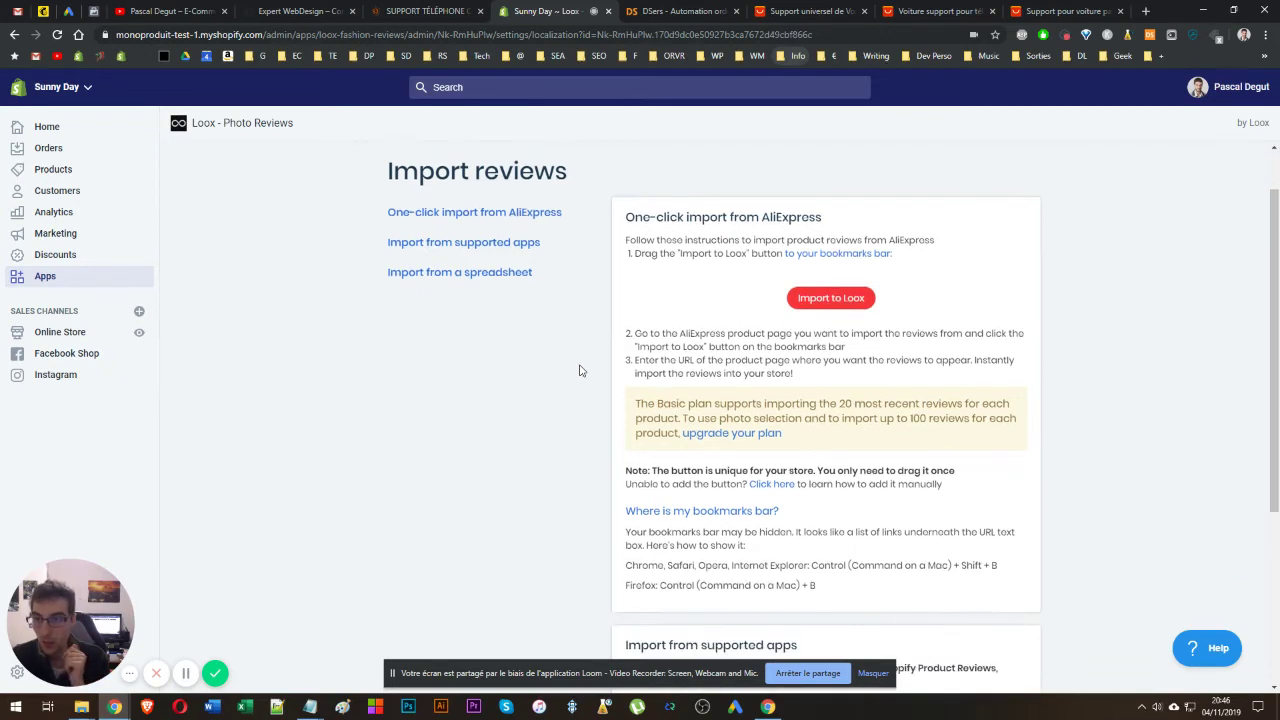
- Locate the "Import to Loox" bookmark in the SD bookmarks folder, and review the supported-app and spreadsheet import options
{"action": "left_click", "coordinate": [405, 56]}
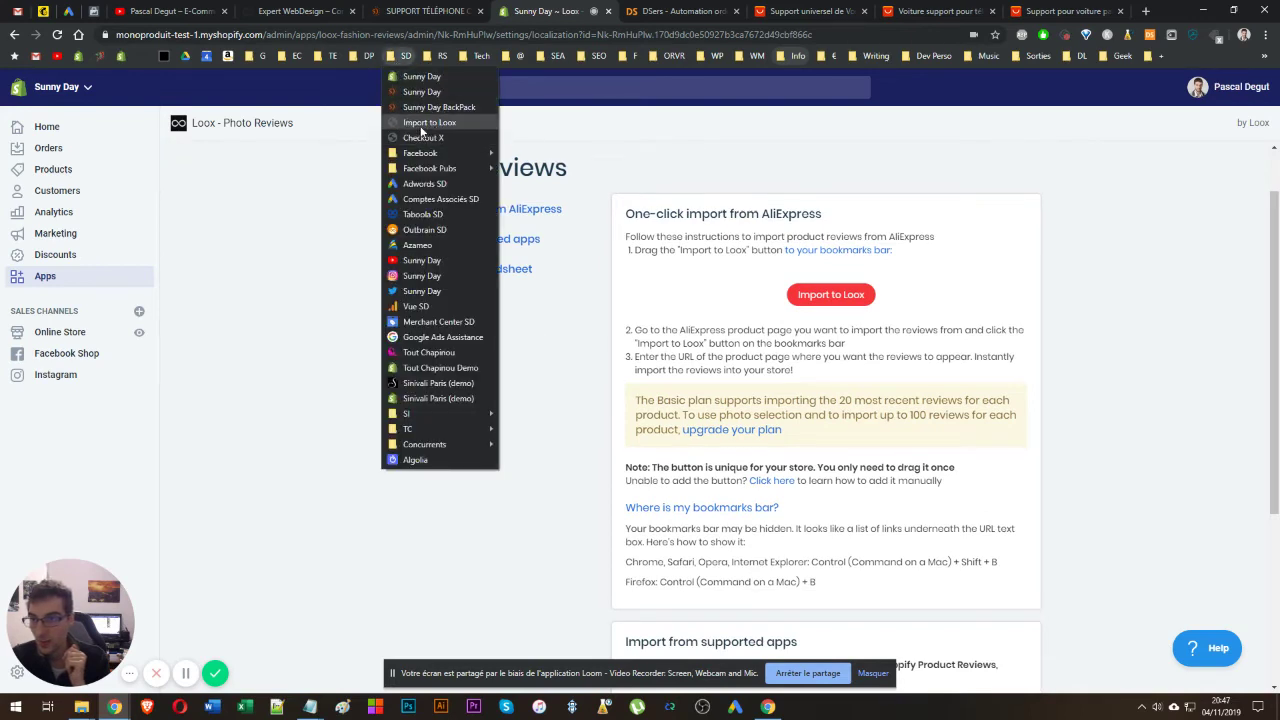
{"action": "left_click", "coordinate": [687, 379]}
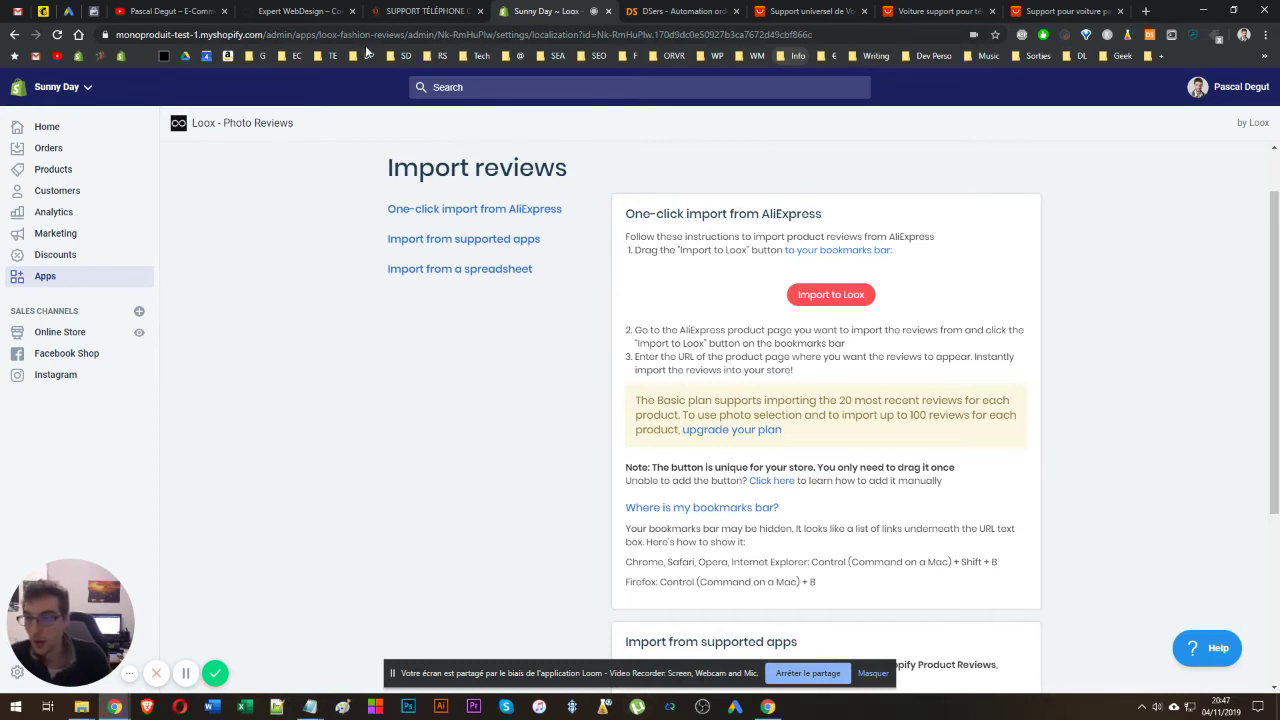
{"action": "scroll", "coordinate": [513, 338], "scroll_direction": "down", "scroll_amount": 3}
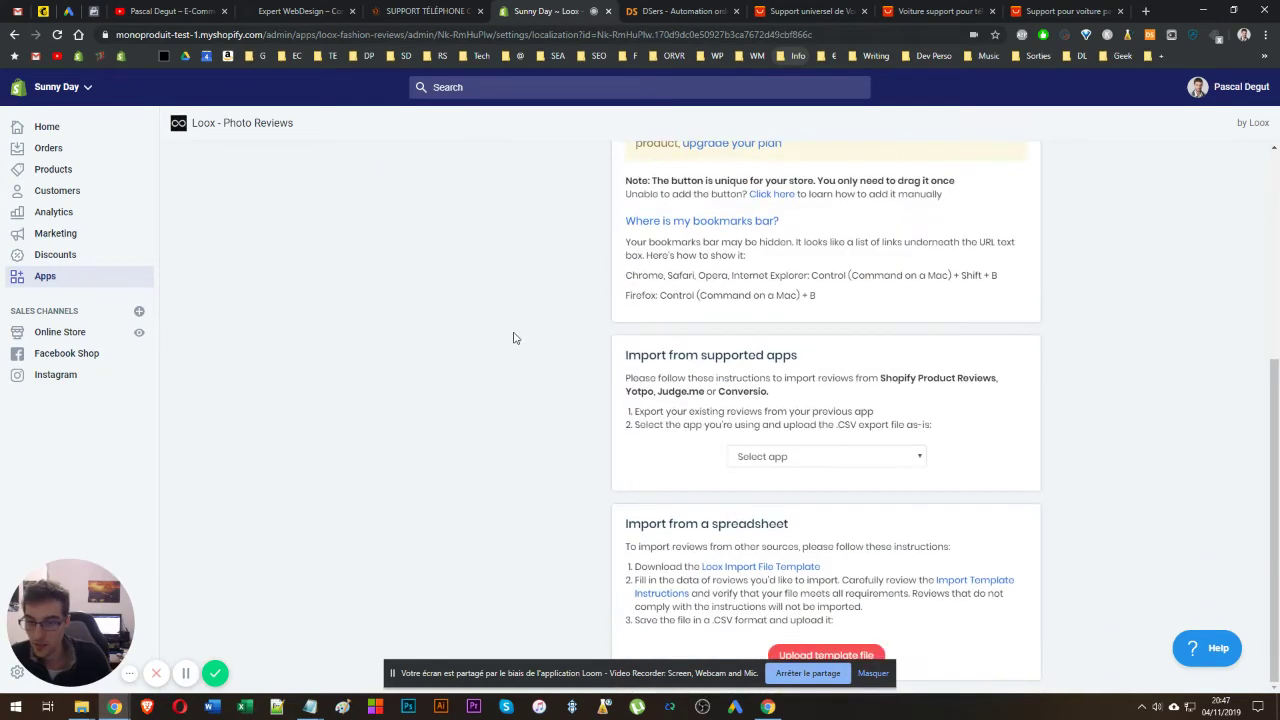
{"action": "scroll", "coordinate": [476, 441], "scroll_direction": "up", "scroll_amount": 4}
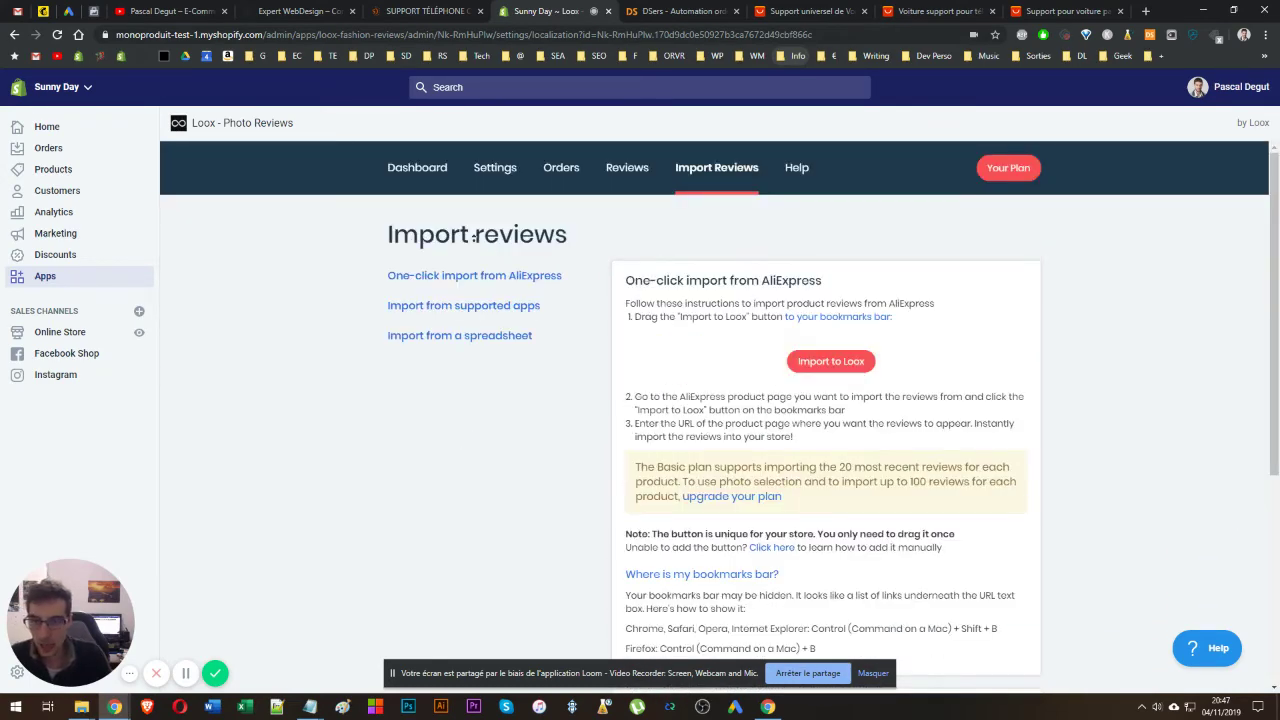
- Switch to the store's phone holder product page and examine its review count and the customer reviews
{"action": "left_click_drag", "start_coordinate": [420, 12], "coordinate": [505, 14]}
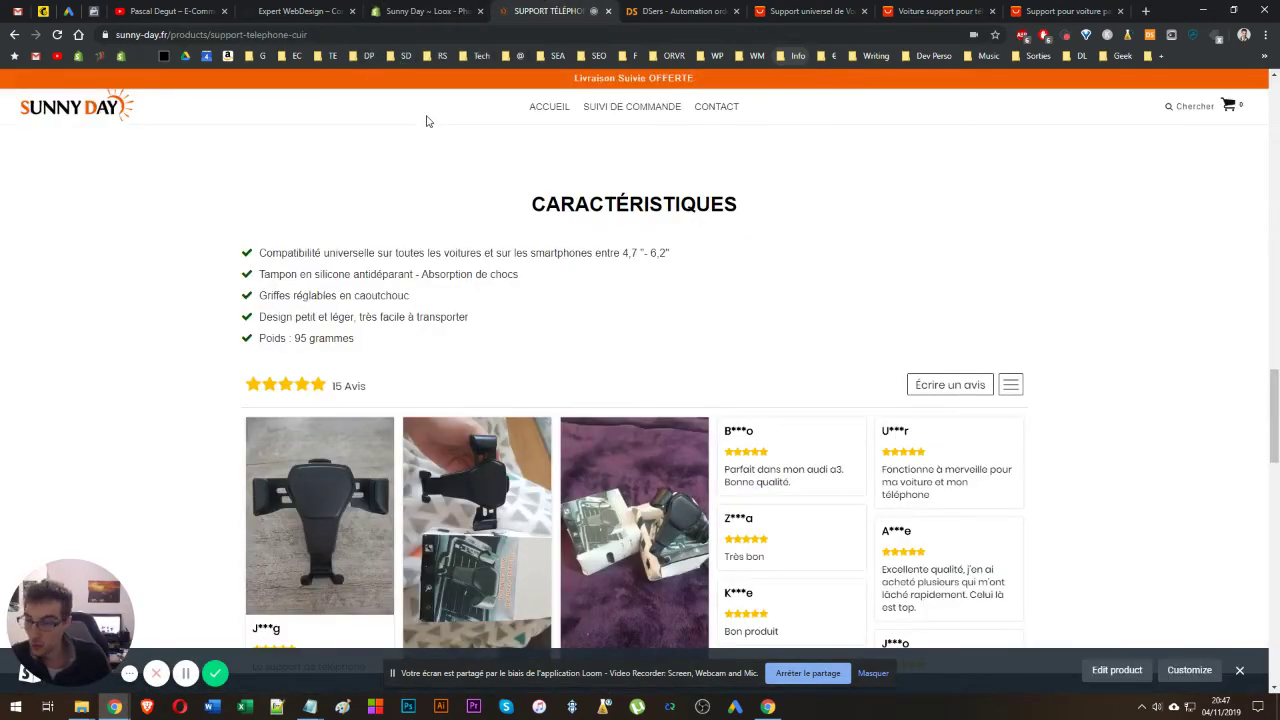
{"action": "scroll", "coordinate": [400, 160], "scroll_direction": "down", "scroll_amount": 2}
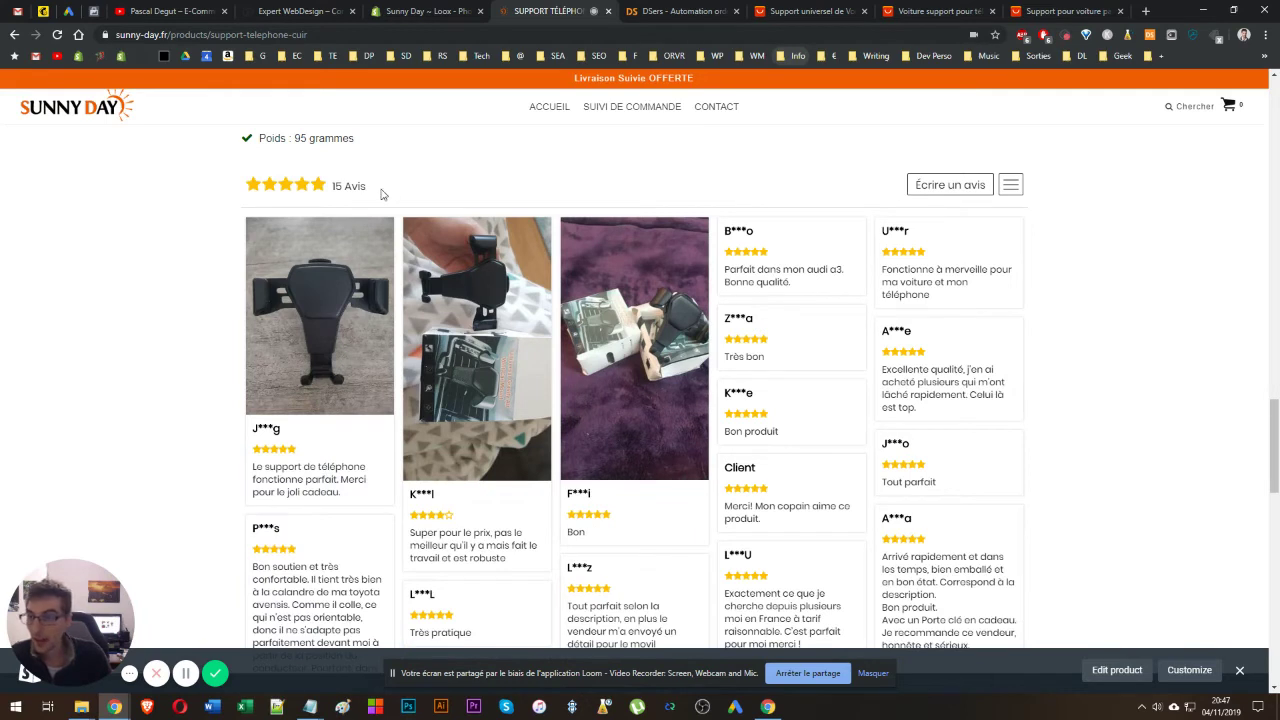
{"action": "left_click_drag", "start_coordinate": [380, 191], "coordinate": [292, 187]}
{"action": "mouse_move", "coordinate": [292, 187]}
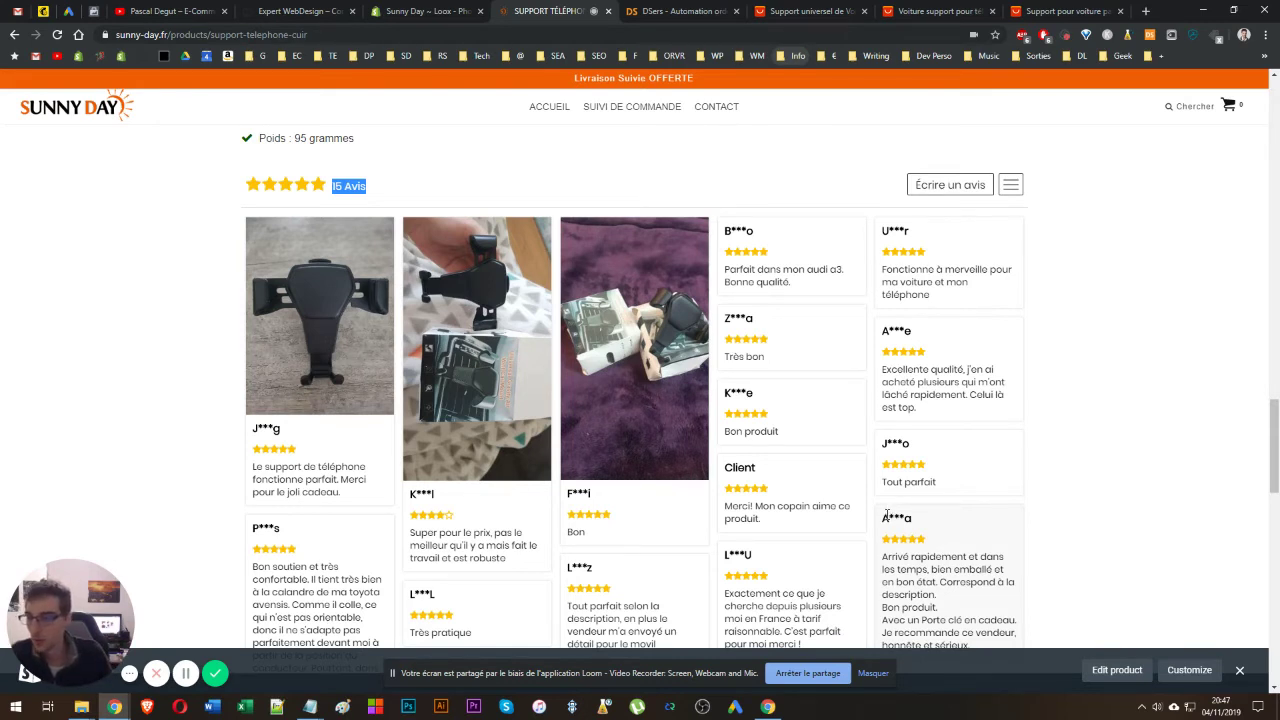
{"action": "scroll", "coordinate": [450, 215], "scroll_direction": "down", "scroll_amount": 3}
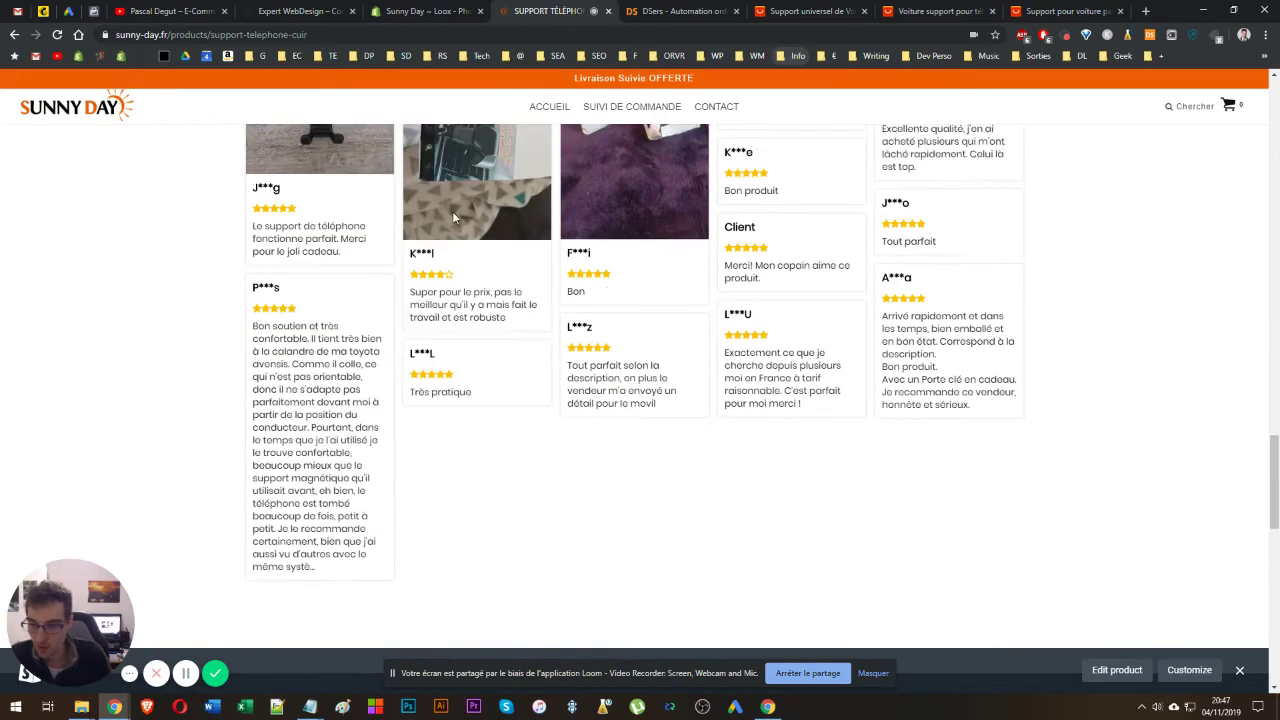